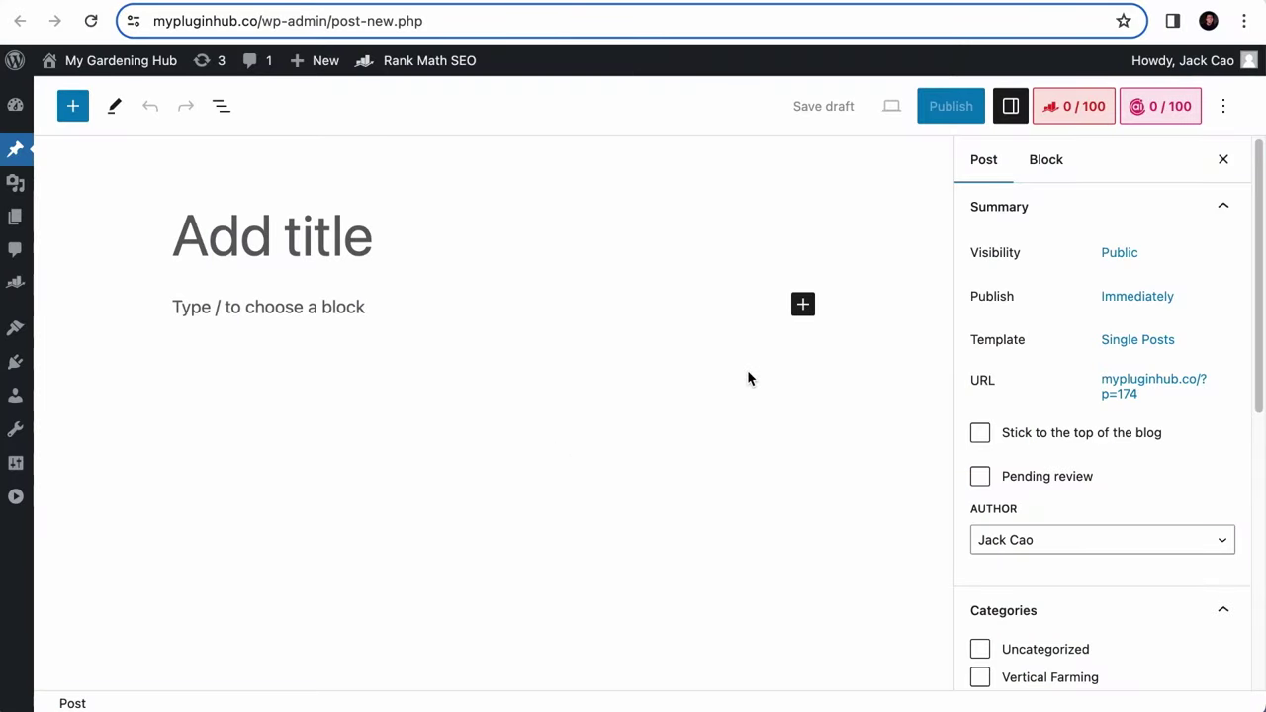
Title the post 'Benefits of Vertical Gardening' and insert a Content AI block with // in the body
{"action": "type", "text": "Benefits of Vertical G"}
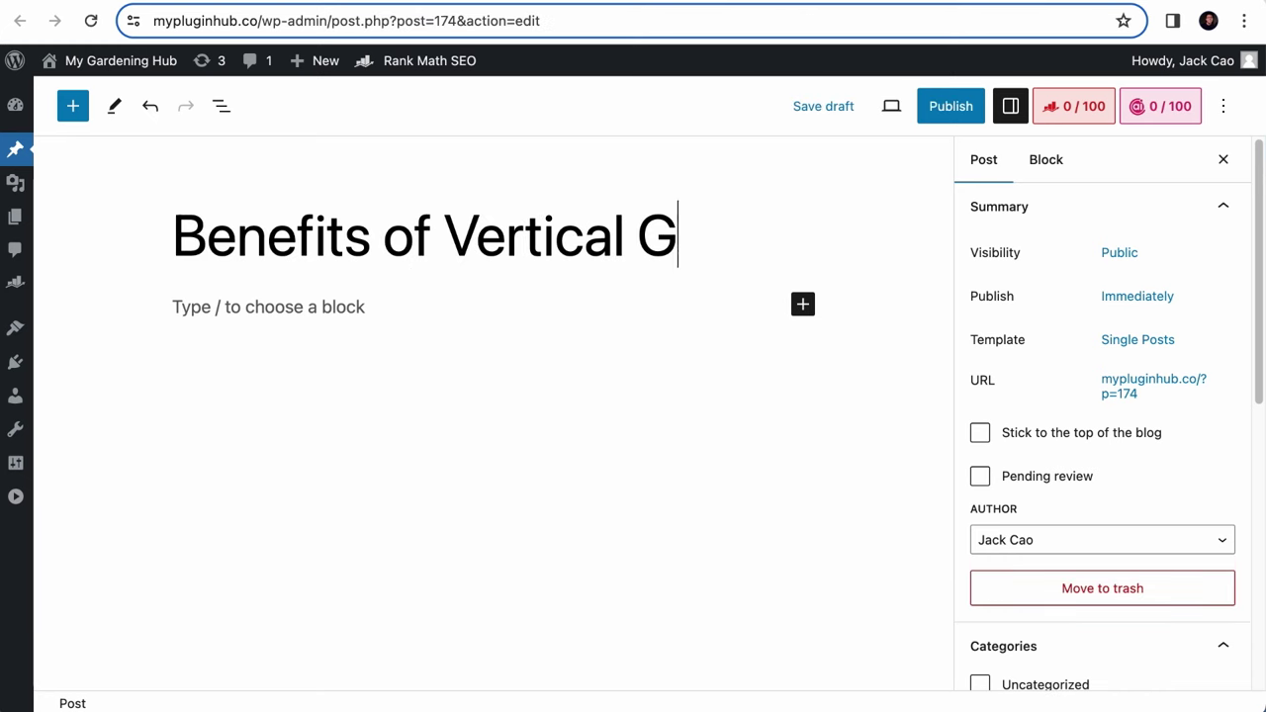
{"action": "type", "text": "ardening"}
{"action": "left_click", "coordinate": [388, 381]}
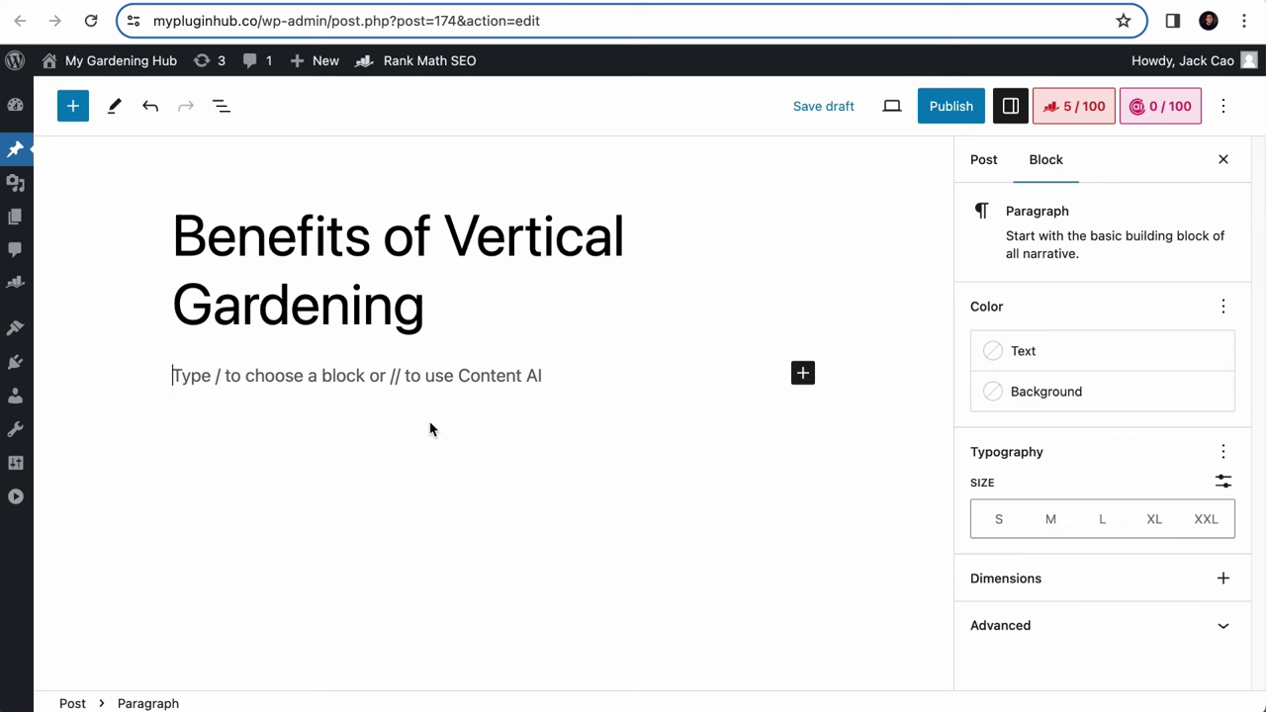
{"action": "type", "text": "//"}
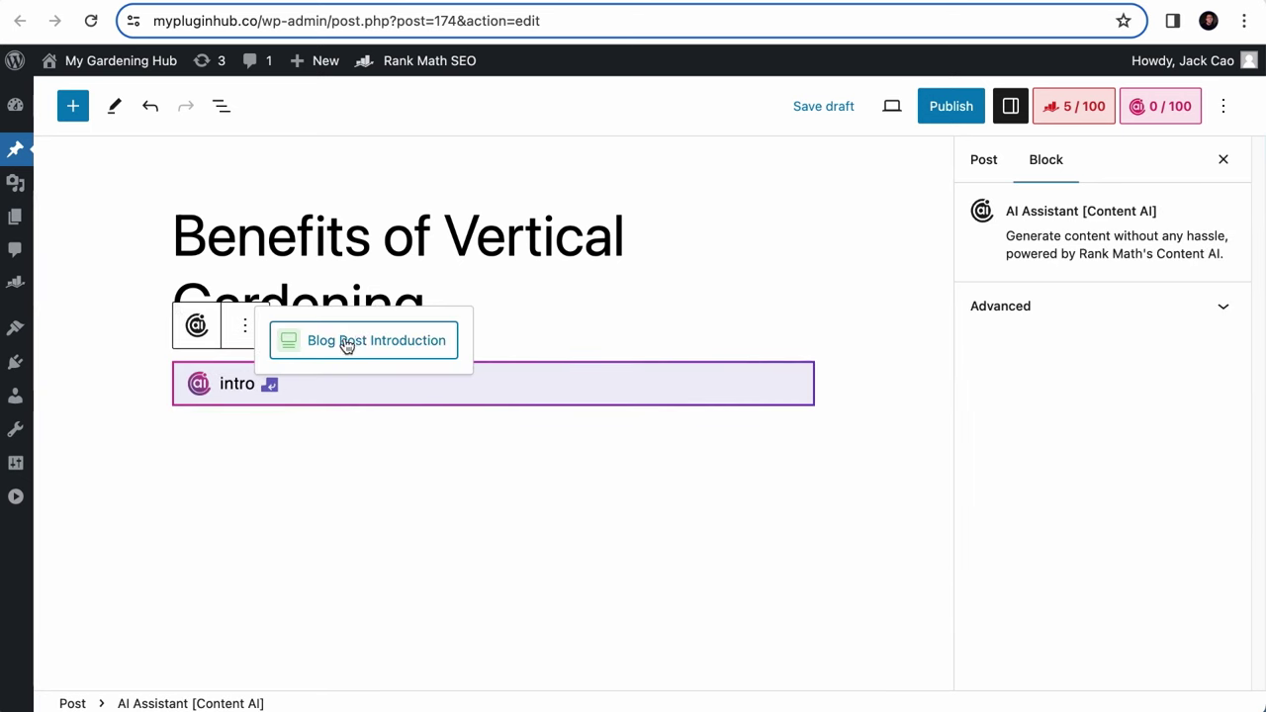
{"action": "left_click", "coordinate": [660, 309]}
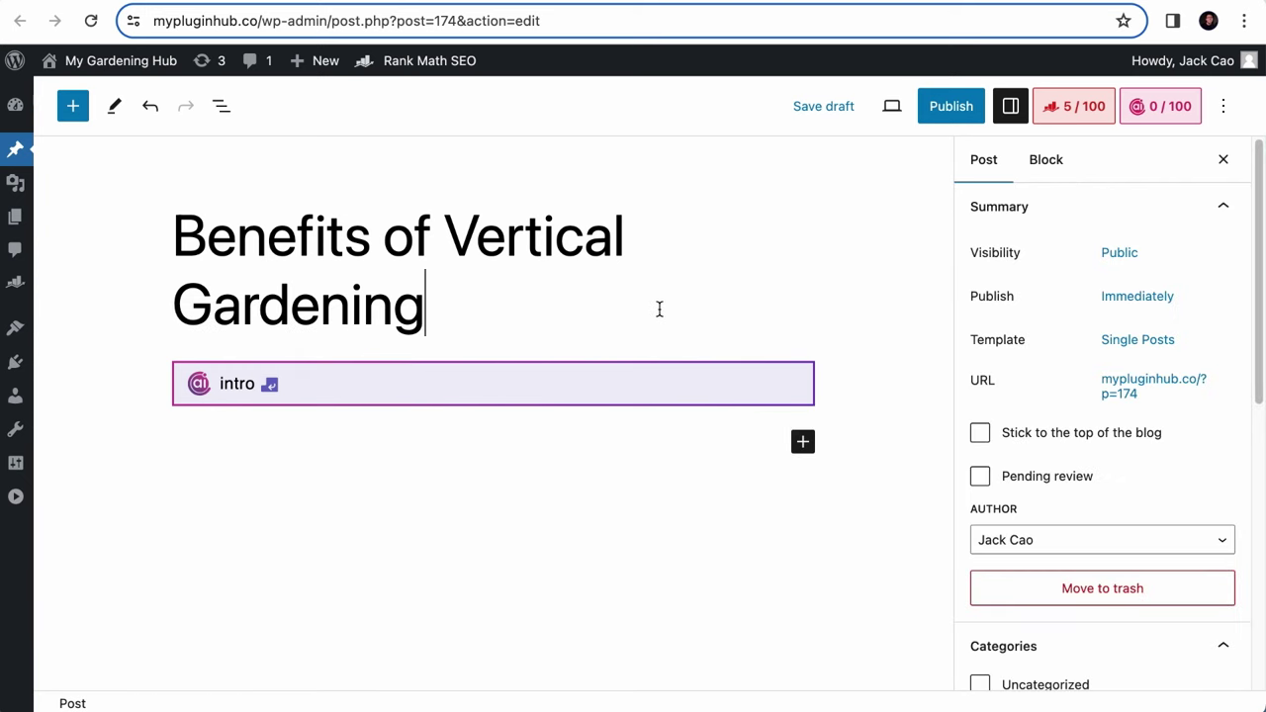
Show Content AI's AI Tools filtered to Blog and choose Blog Post Introduction
{"action": "left_click", "coordinate": [1156, 108]}
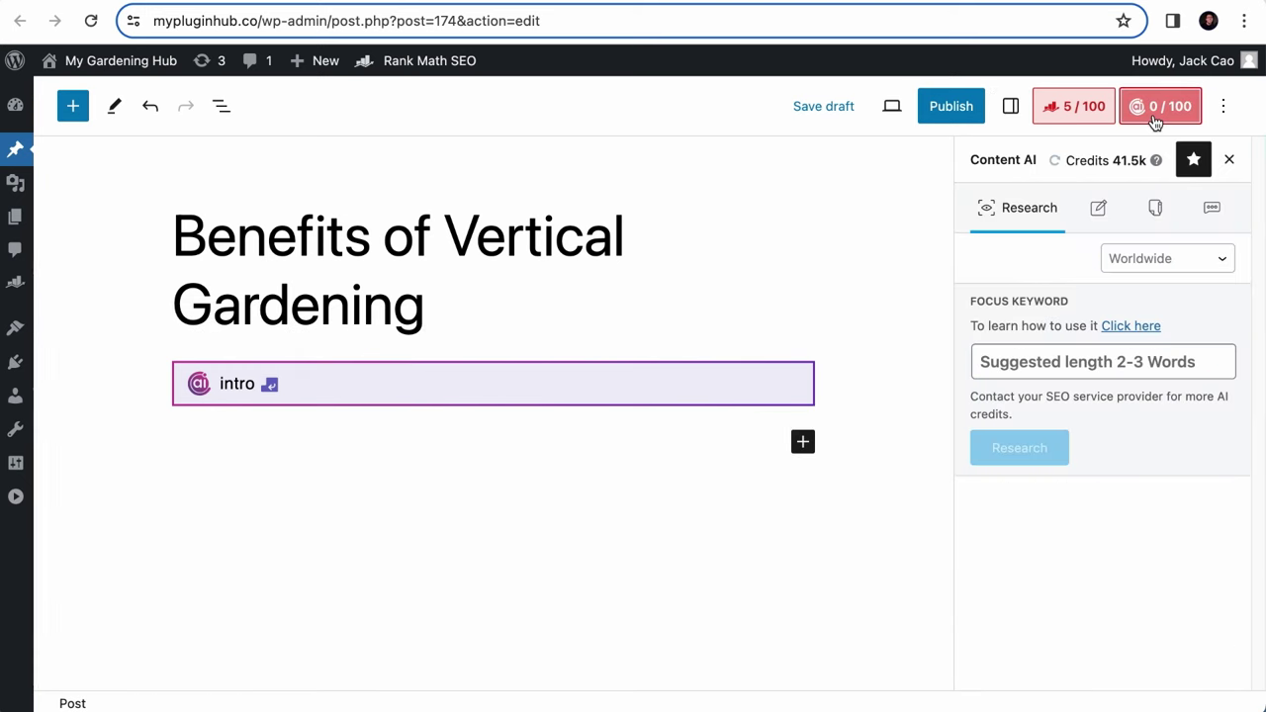
{"action": "left_click", "coordinate": [1154, 207]}
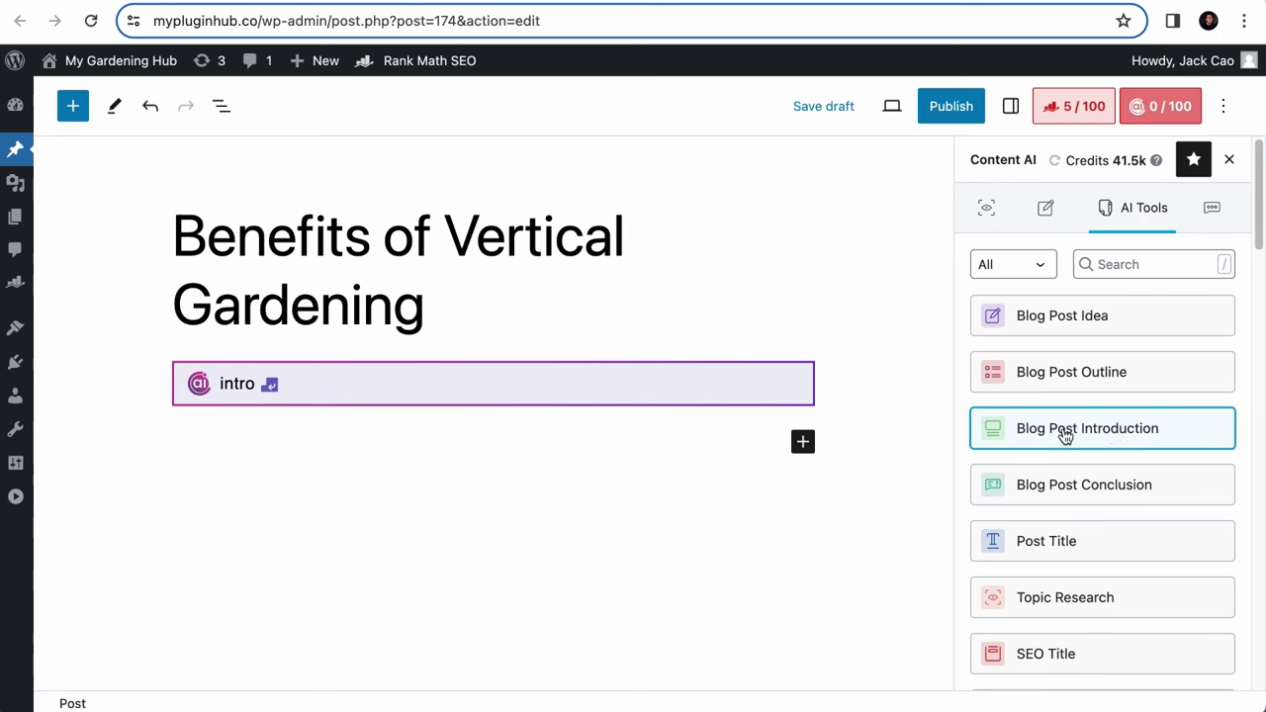
{"action": "left_click", "coordinate": [1019, 264]}
{"action": "left_click", "coordinate": [1035, 308]}
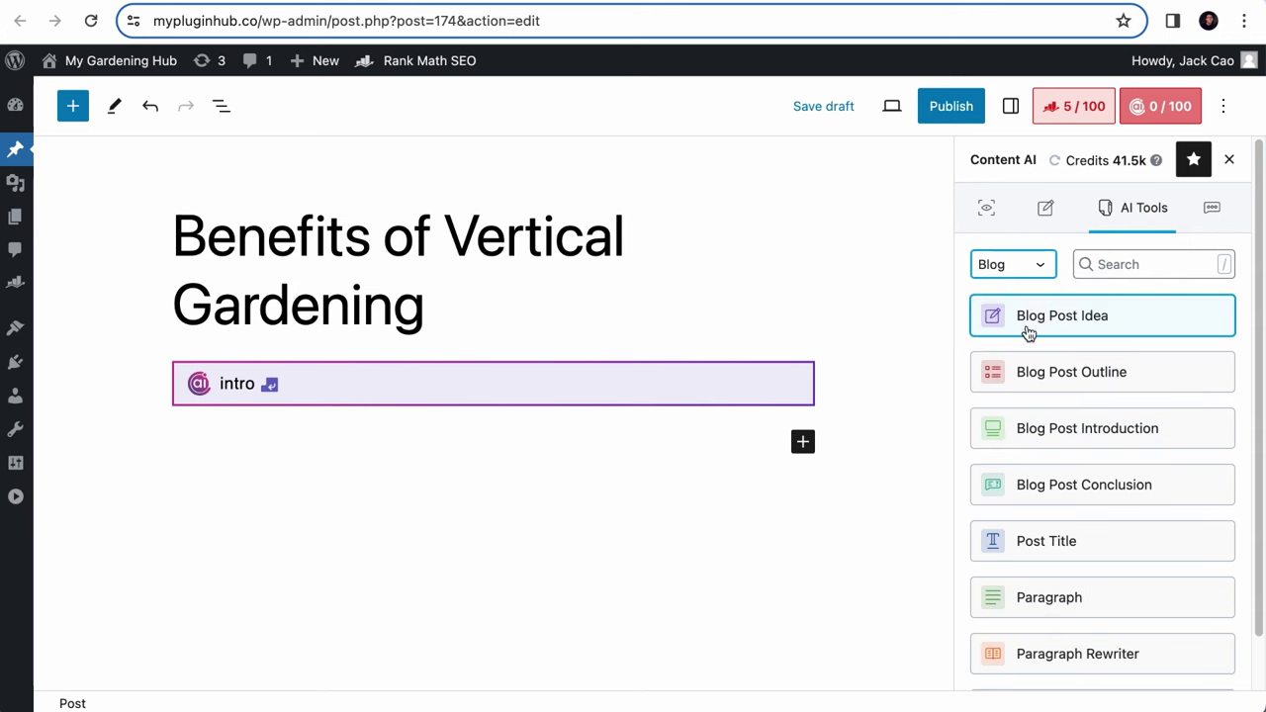
{"action": "left_click", "coordinate": [1168, 432]}
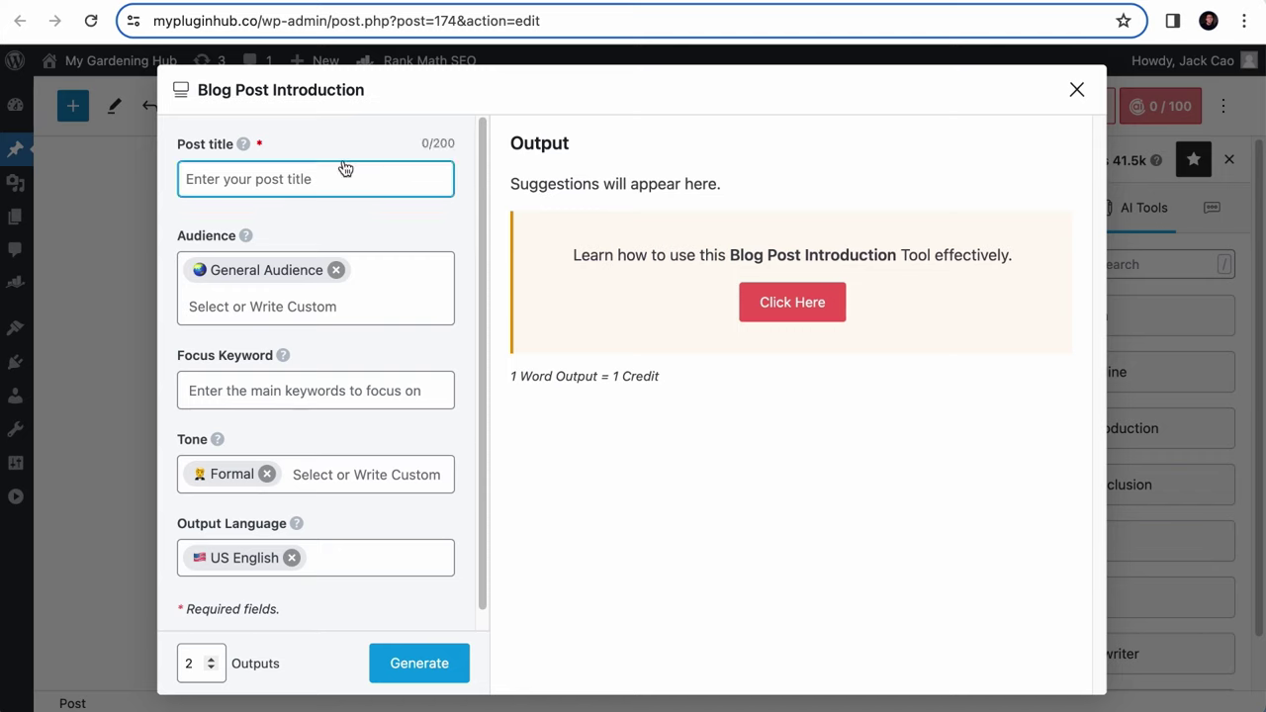
Enter 'The benefits of Vertical Gardening' as the Blog Post Introduction title and generate suggestions
{"action": "left_click", "coordinate": [413, 184]}
{"action": "left_click", "coordinate": [354, 173]}
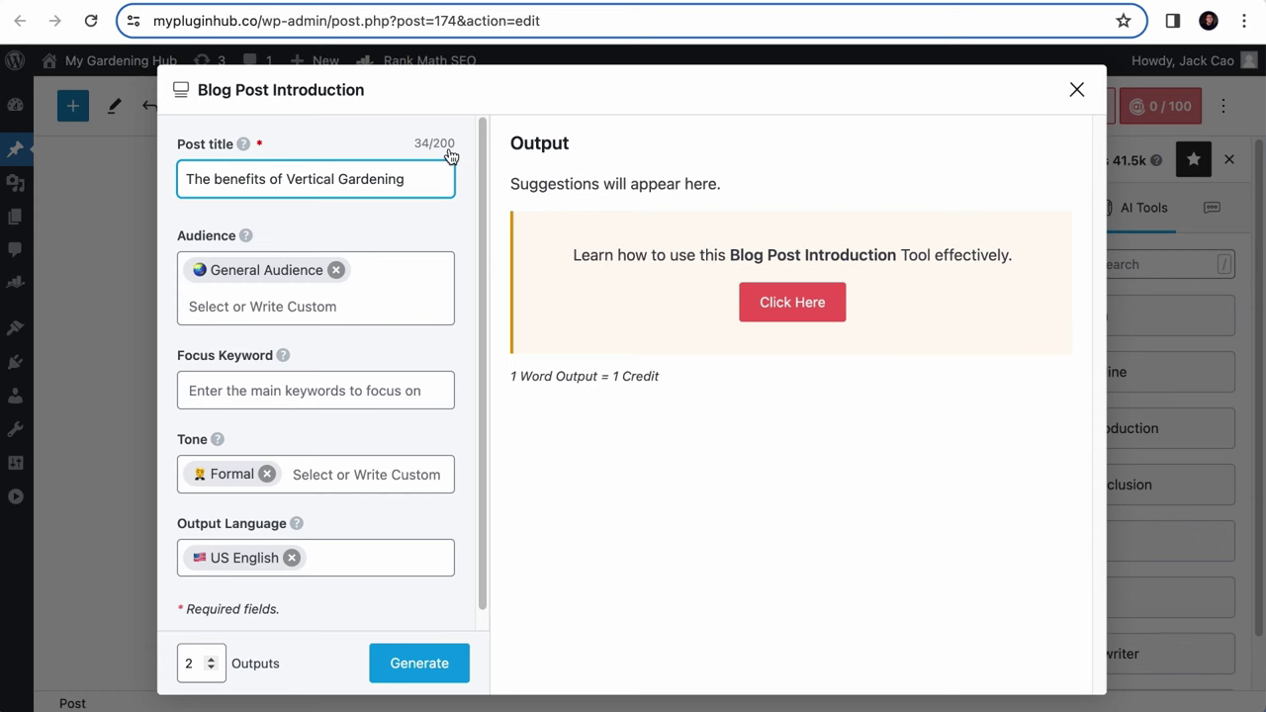
{"action": "left_click", "coordinate": [425, 670]}
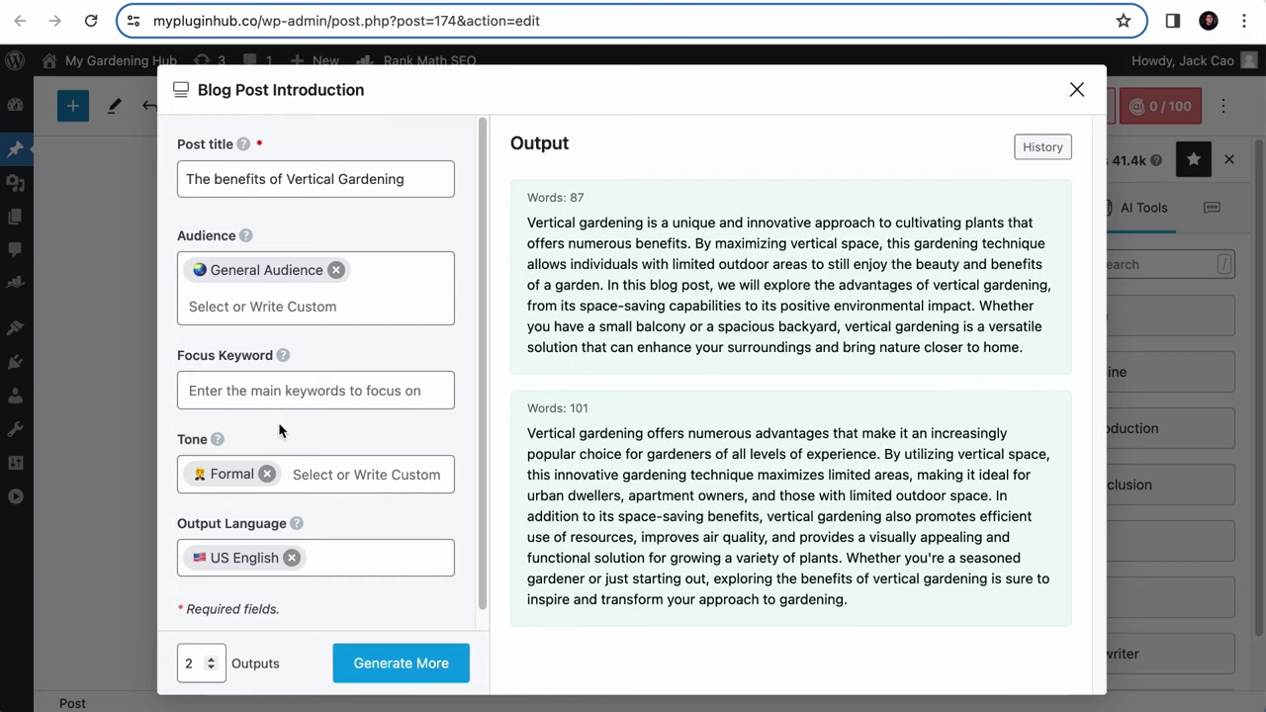
{"action": "mouse_move", "coordinate": [953, 416]}
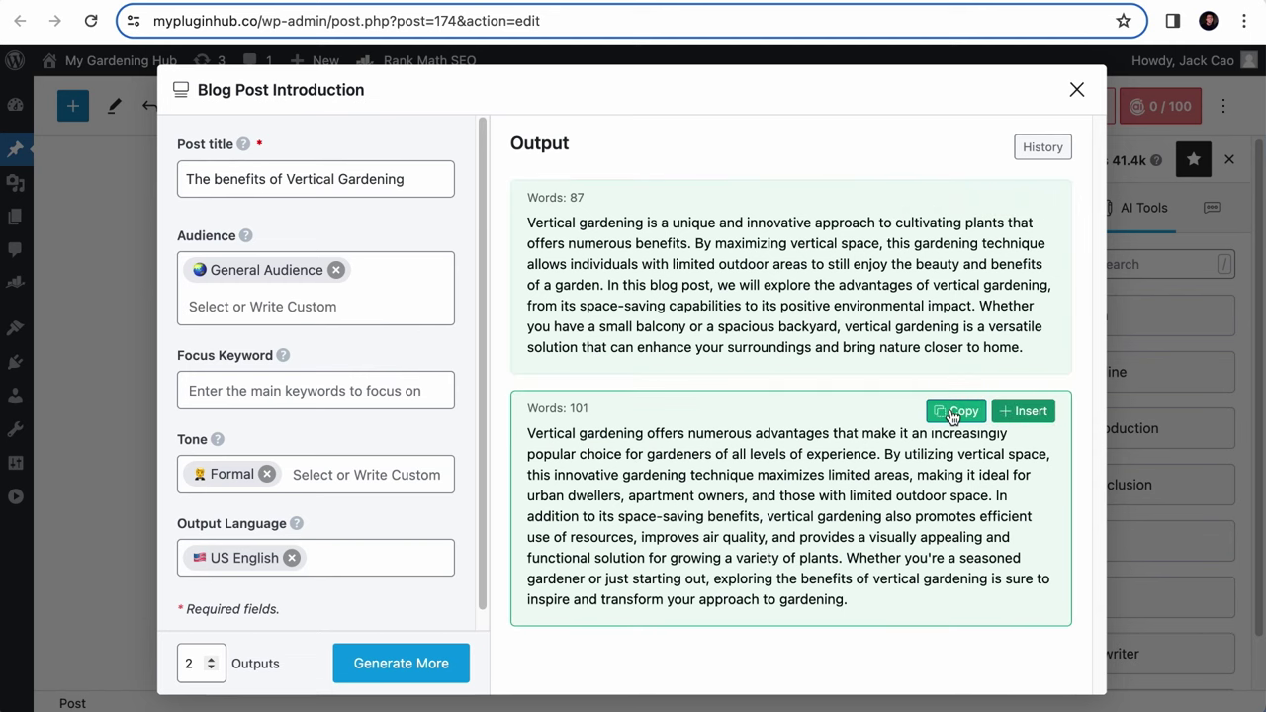
{"action": "mouse_move", "coordinate": [896, 282]}
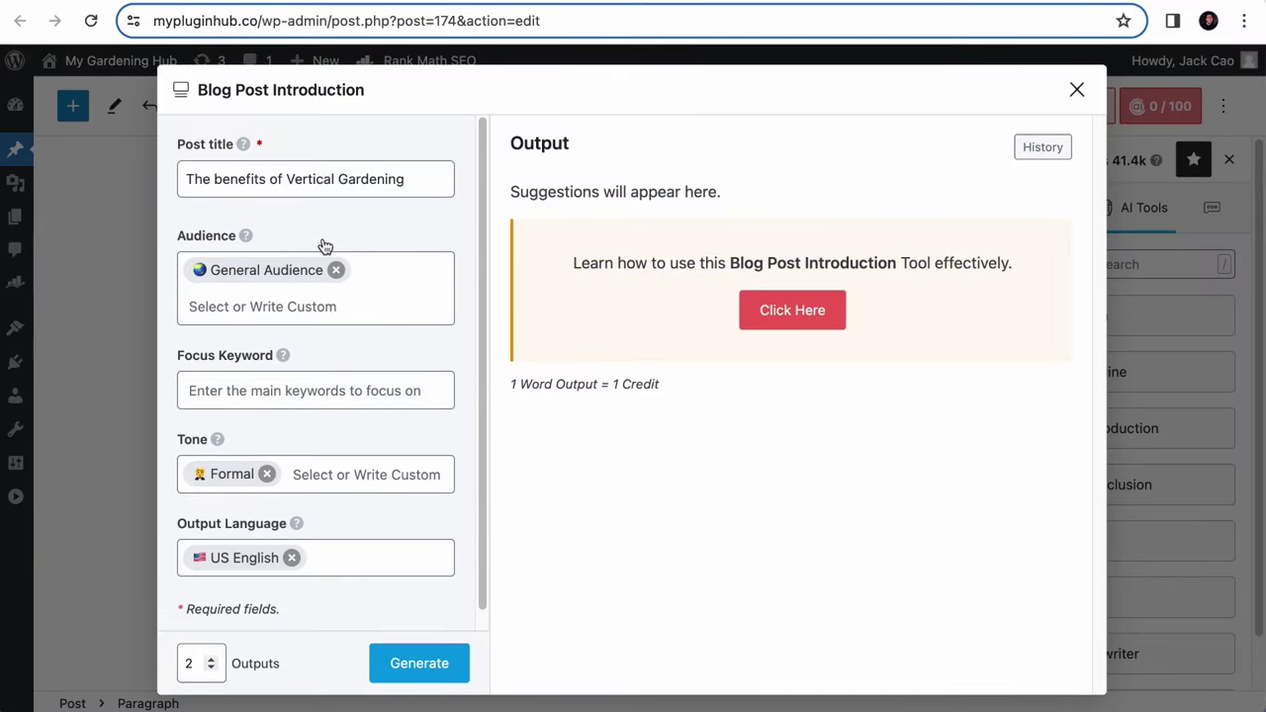
Remove General Audience, try Business Owners, Entrepreneurs and Professionals, then clear the audience again
{"action": "left_click", "coordinate": [336, 289]}
{"action": "scroll", "coordinate": [334, 396], "scroll_direction": "down", "scroll_amount": 10}
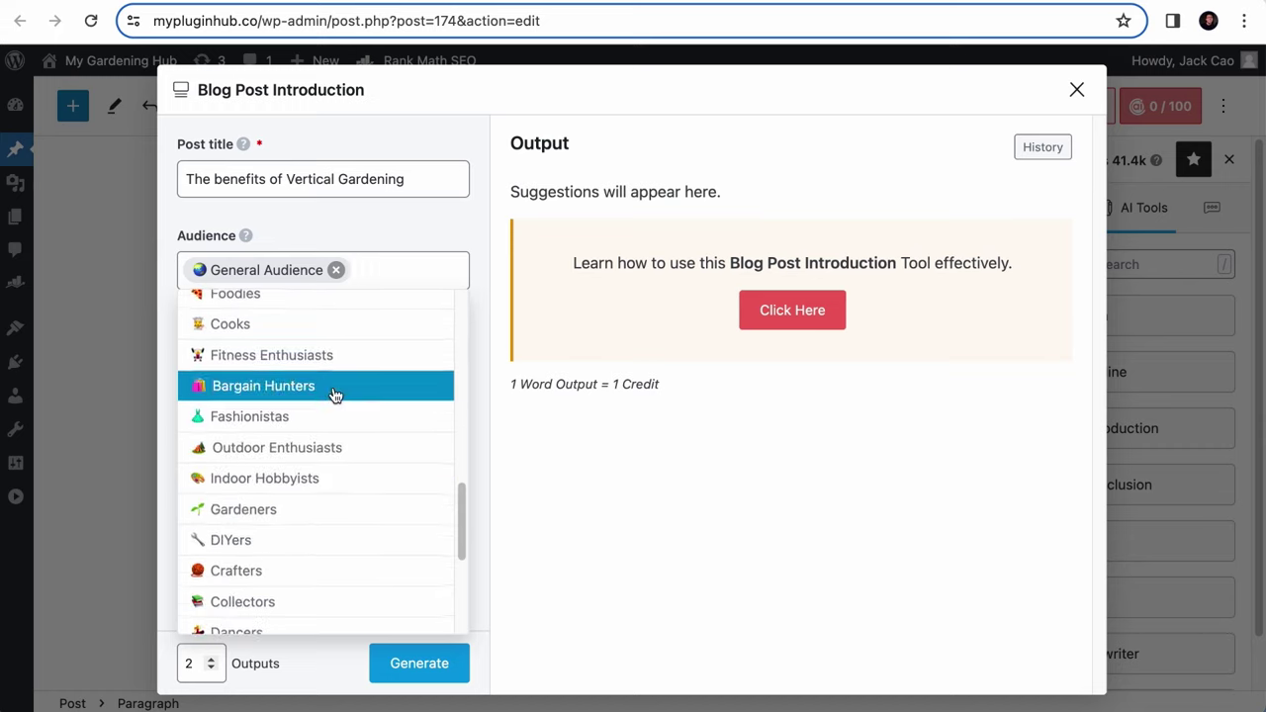
{"action": "scroll", "coordinate": [334, 396], "scroll_direction": "down", "scroll_amount": 3}
{"action": "scroll", "coordinate": [334, 396], "scroll_direction": "up", "scroll_amount": 13}
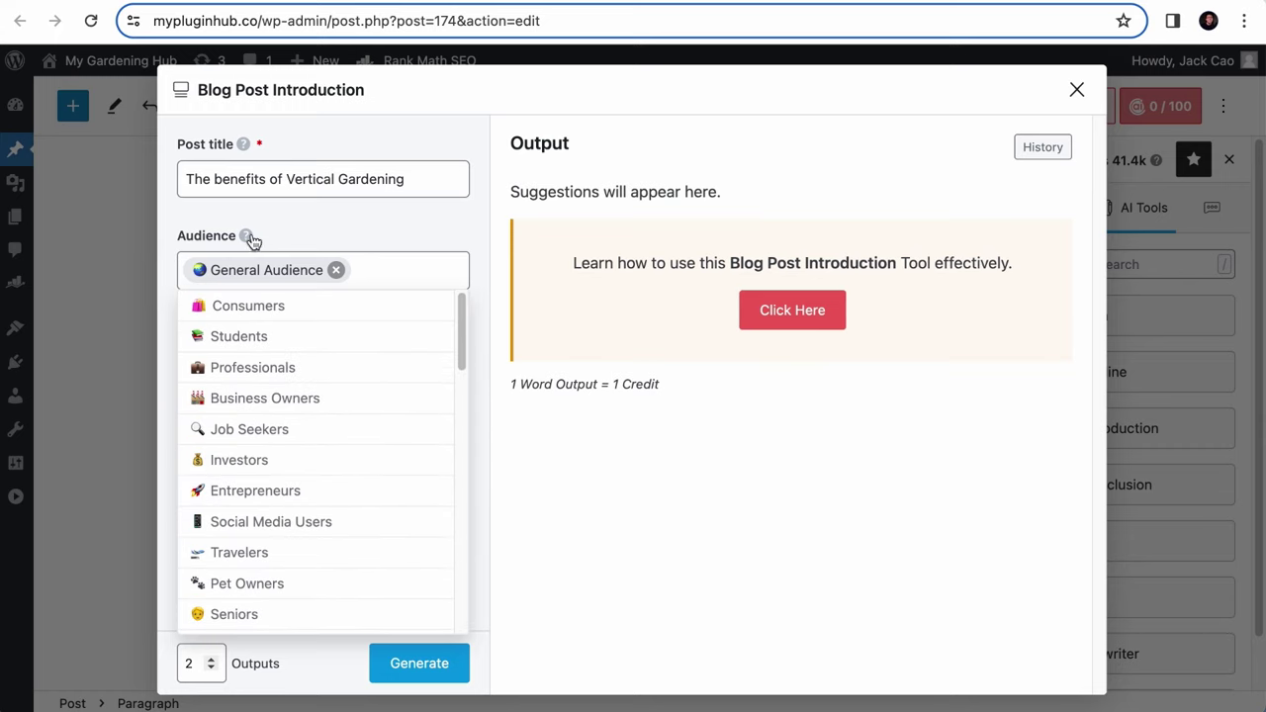
{"action": "left_click", "coordinate": [336, 271]}
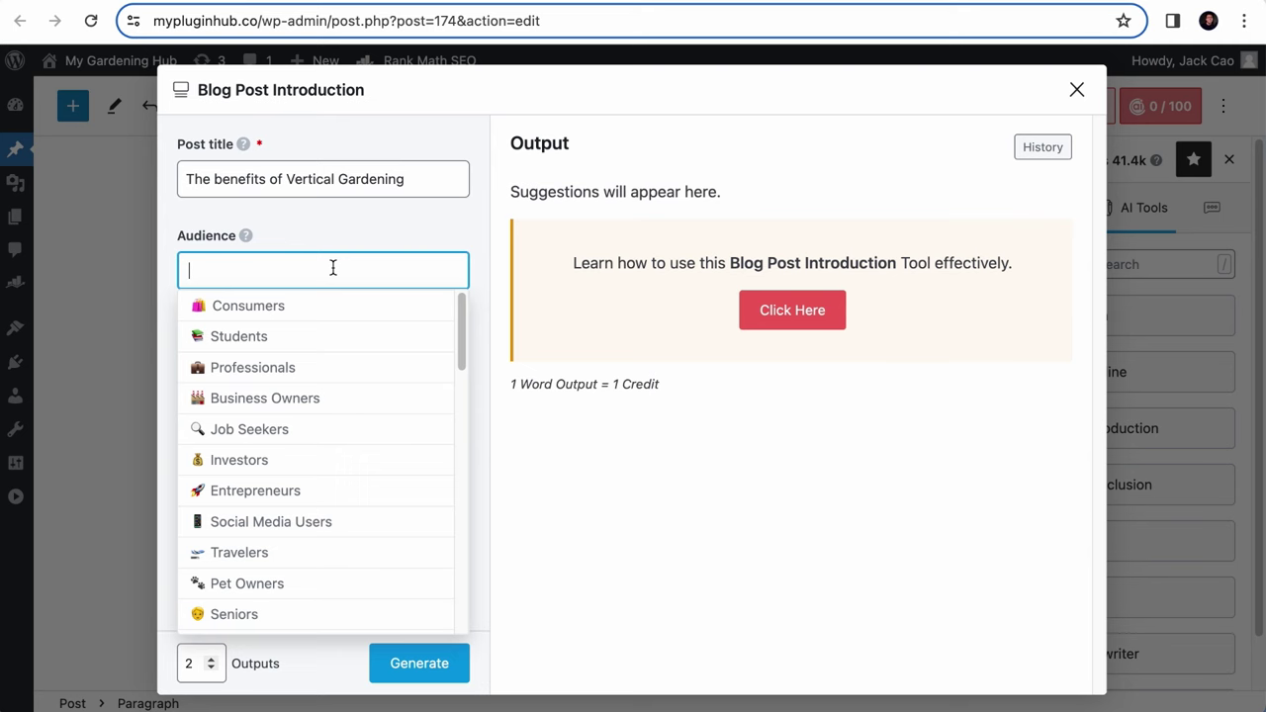
{"action": "scroll", "coordinate": [327, 287], "scroll_direction": "up", "scroll_amount": 1}
{"action": "left_click", "coordinate": [297, 429]}
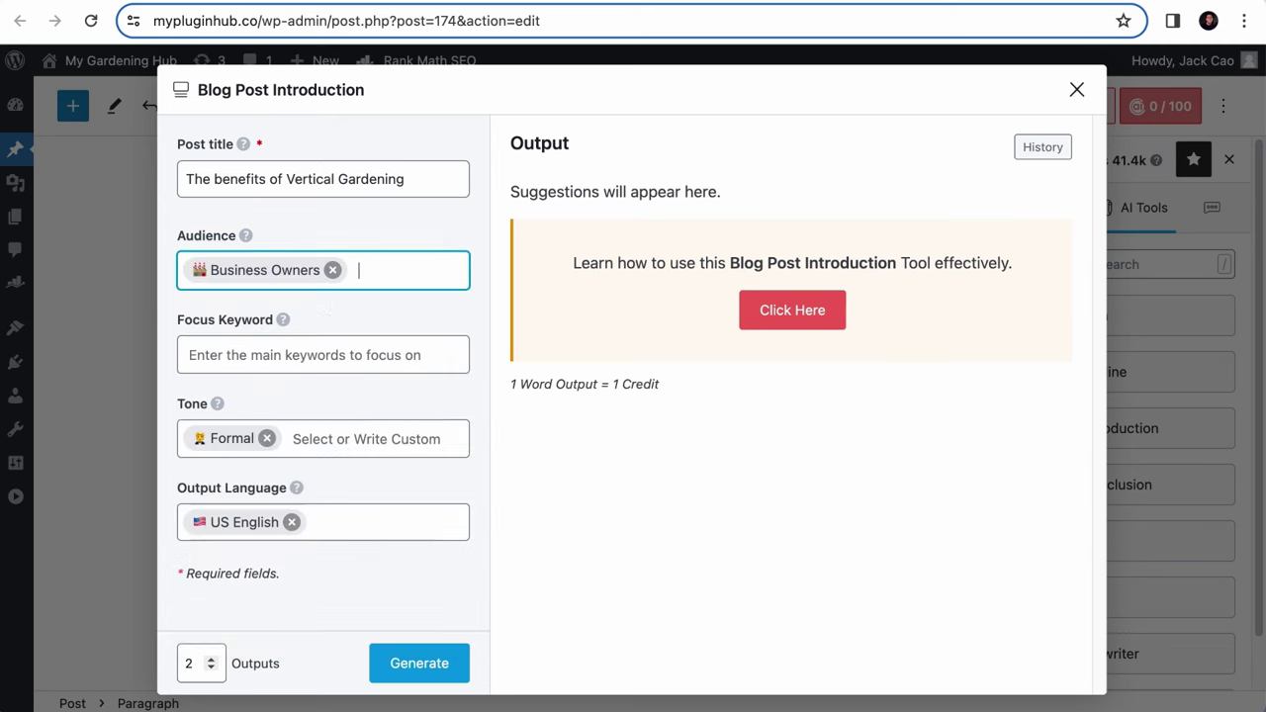
{"action": "left_click", "coordinate": [365, 268]}
{"action": "left_click", "coordinate": [332, 489]}
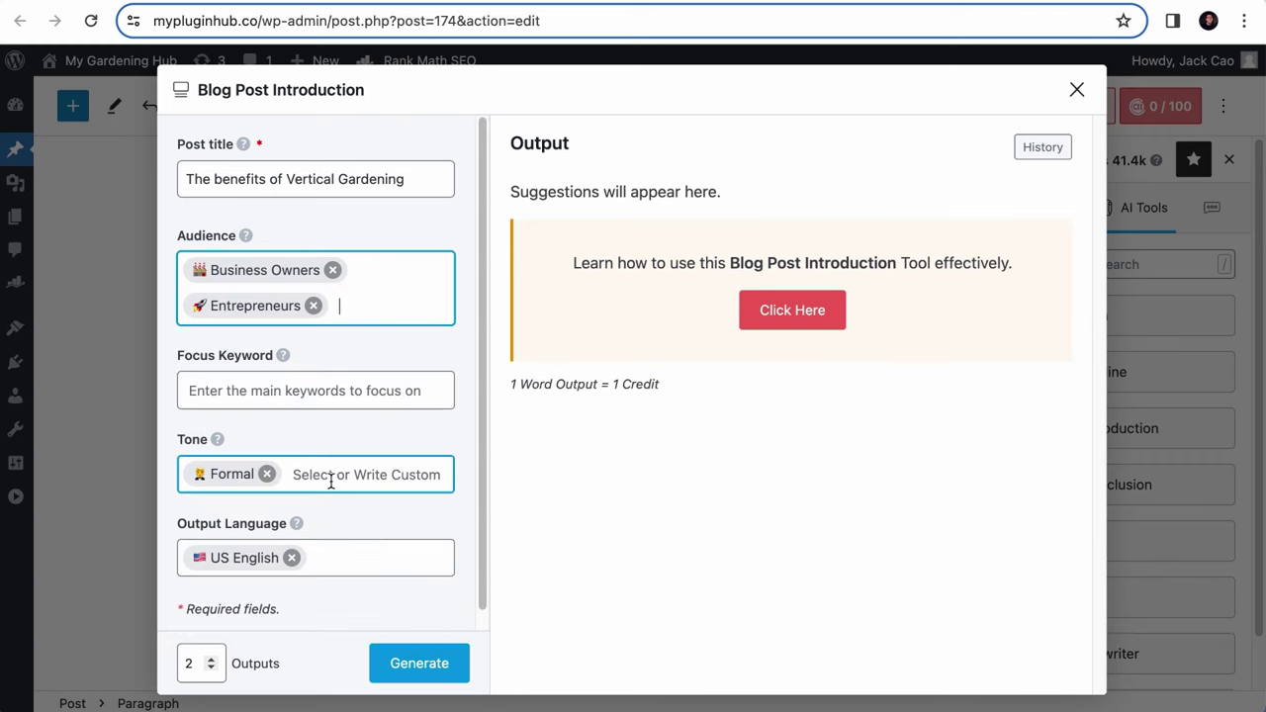
{"action": "left_click", "coordinate": [368, 308]}
{"action": "left_click", "coordinate": [354, 434]}
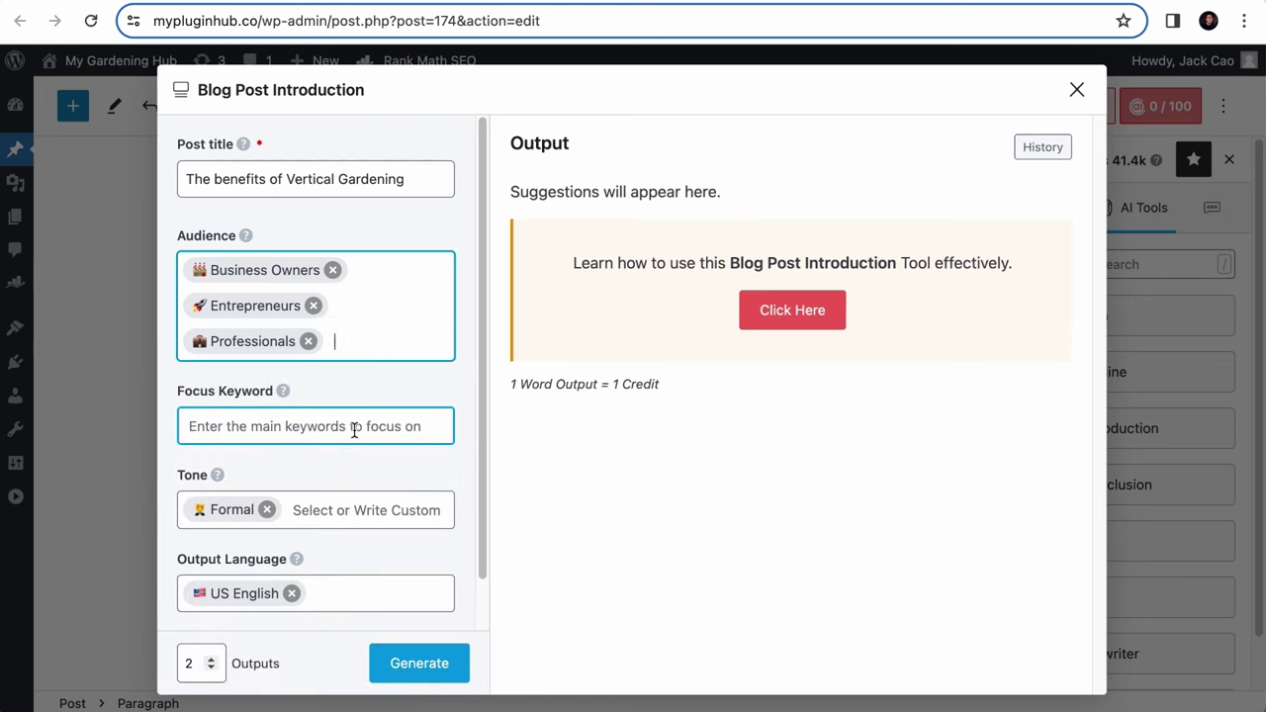
{"action": "left_click", "coordinate": [319, 315]}
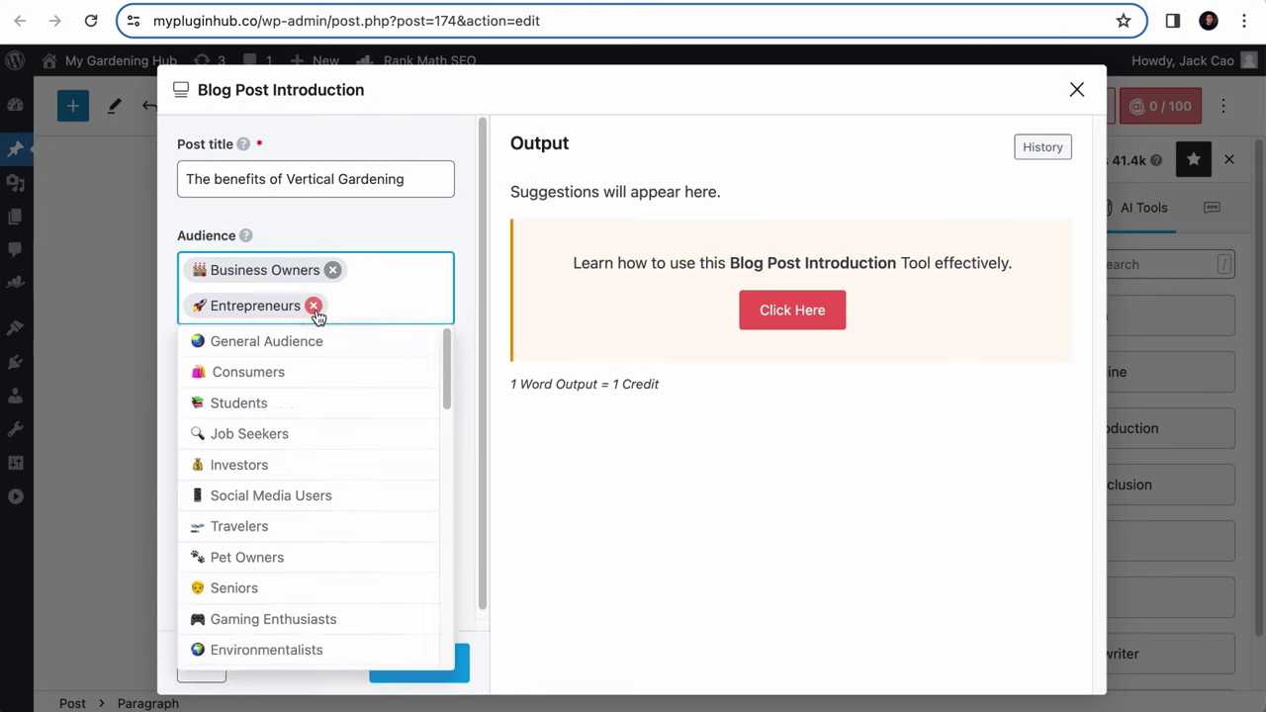
{"action": "key", "text": "BackSpace"}
{"action": "key", "text": "BackSpace"}
{"action": "key", "text": "BackSpace"}
{"action": "scroll", "coordinate": [319, 457], "scroll_direction": "down", "scroll_amount": 5}
Set the audience to Gardeners plus a custom Home Gardeners entry
{"action": "left_click", "coordinate": [319, 435]}
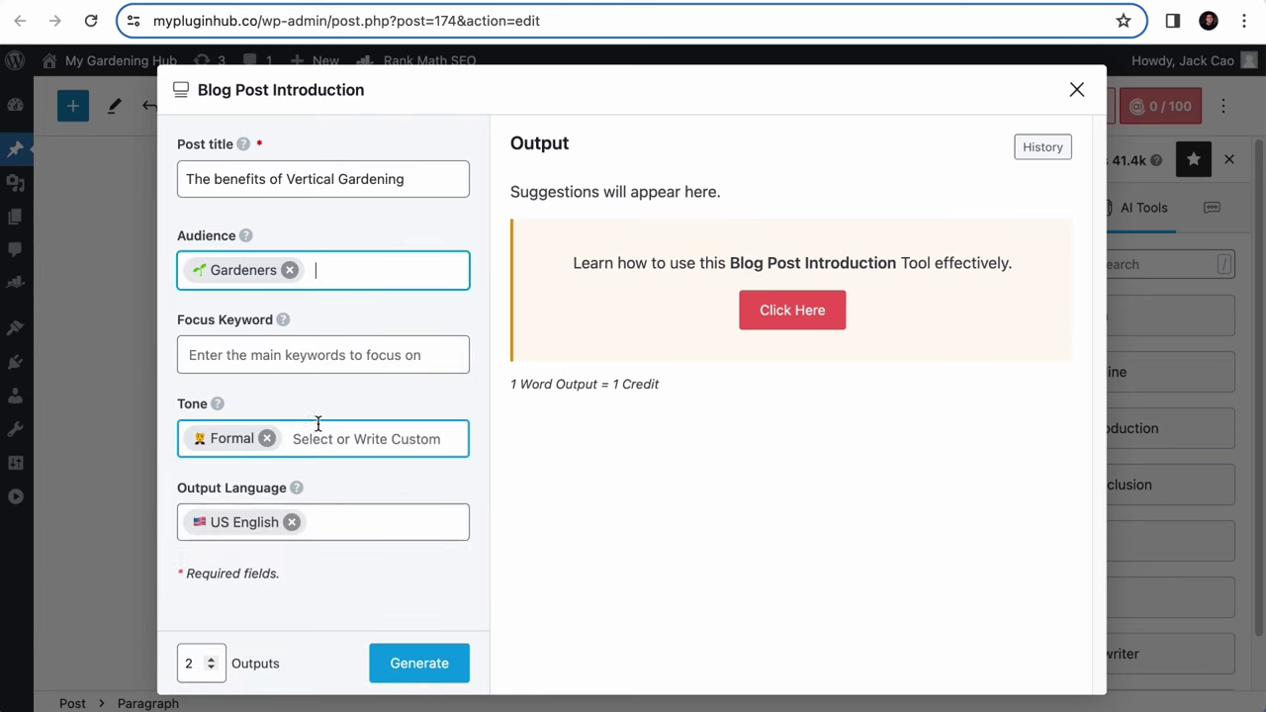
{"action": "left_click", "coordinate": [356, 271]}
{"action": "scroll", "coordinate": [358, 337], "scroll_direction": "down", "scroll_amount": 6}
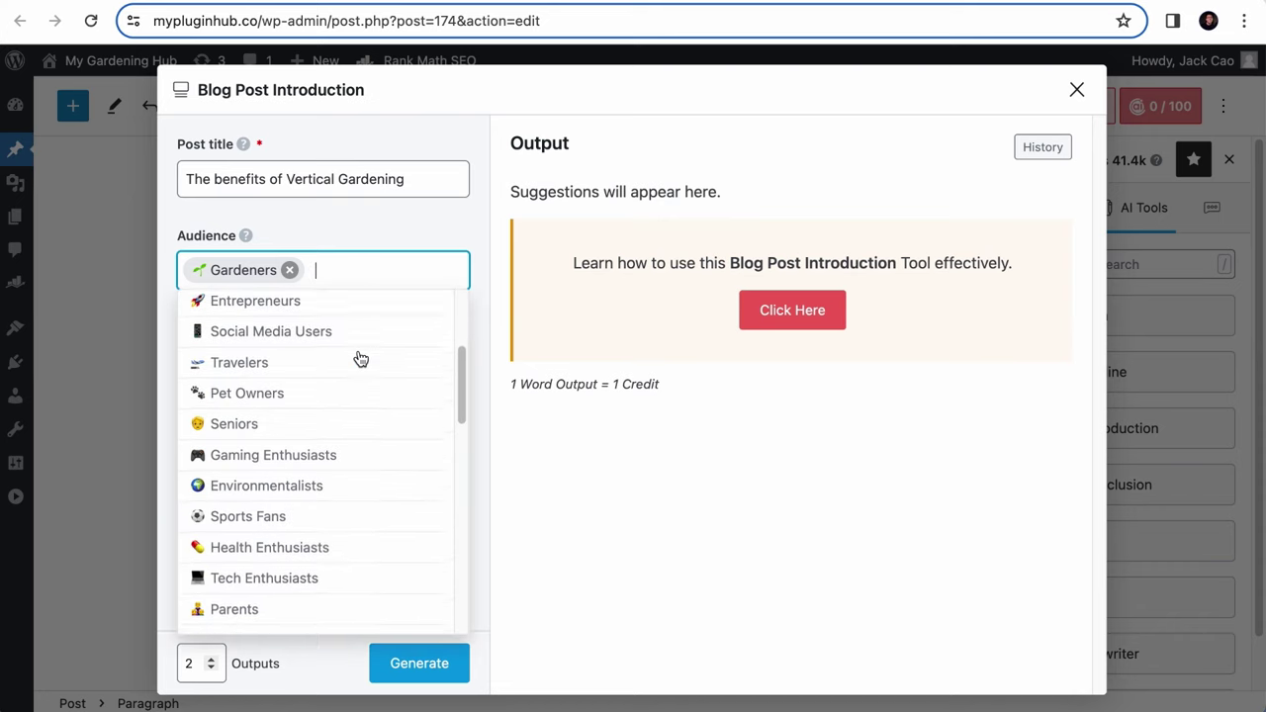
{"action": "scroll", "coordinate": [361, 358], "scroll_direction": "down", "scroll_amount": 5}
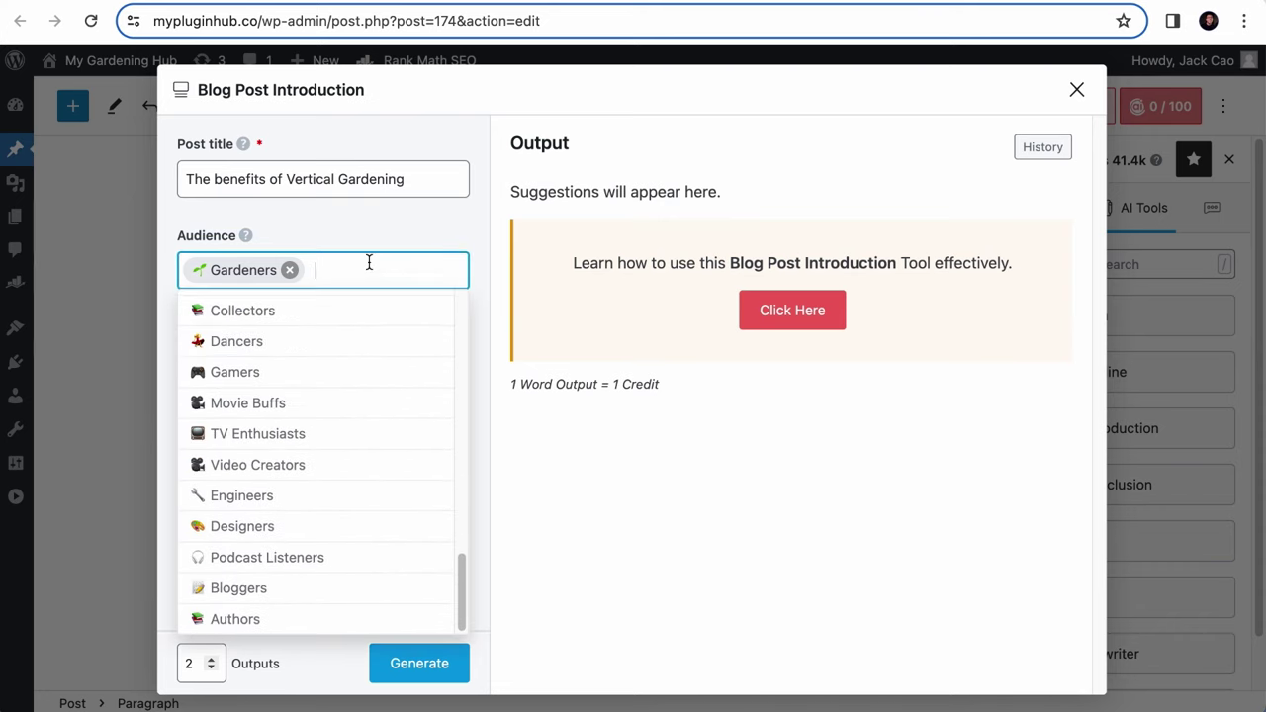
{"action": "type", "text": "Home Garden"}
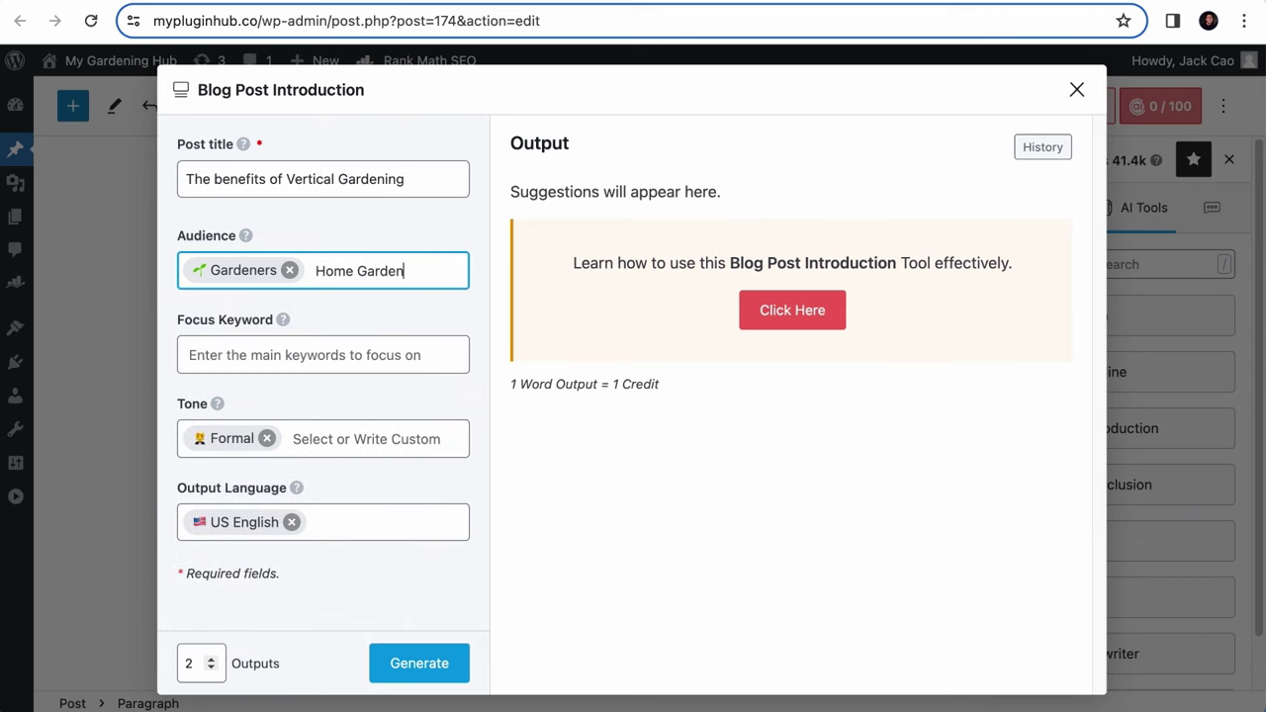
{"action": "type", "text": "ers"}
{"action": "key", "text": "Return"}
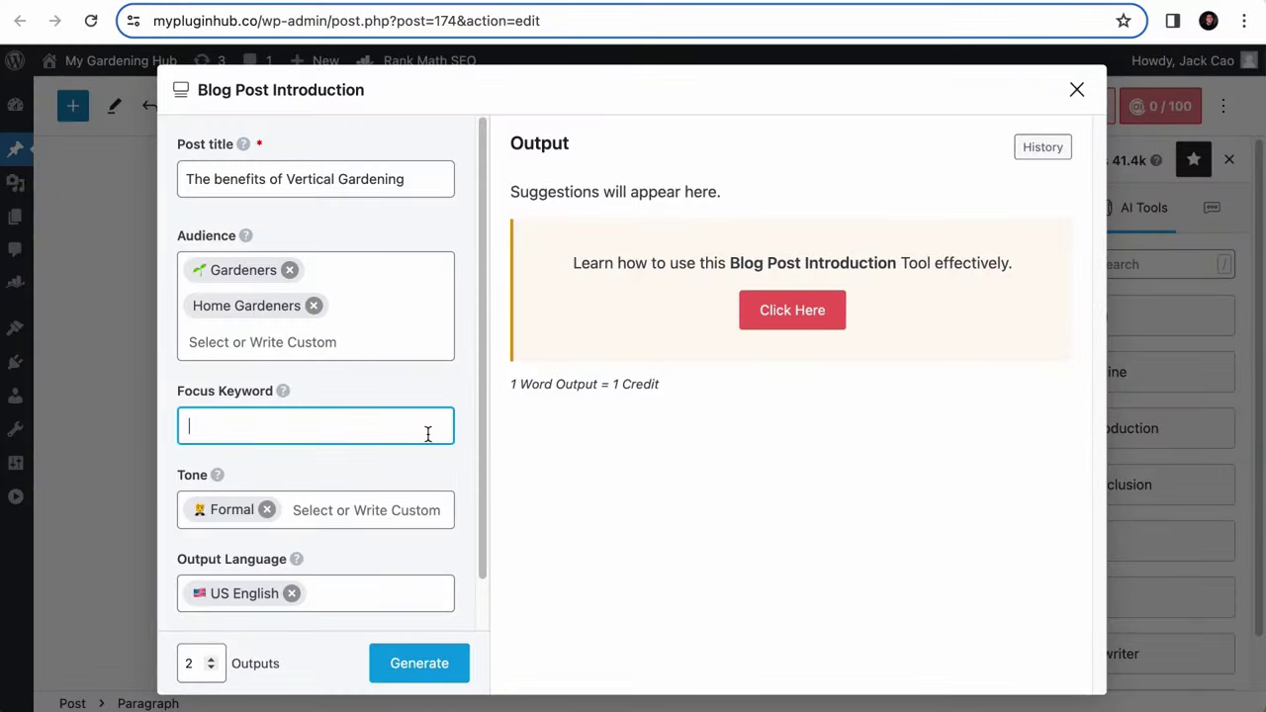
{"action": "left_click", "coordinate": [205, 185]}
Add focus keywords 'benefits of Vertical Gardening', 'Pros of Vertical Gardening' and 'benefits of vertical gardens'
{"action": "left_click_drag", "start_coordinate": [214, 184], "coordinate": [466, 187]}
{"action": "key", "text": "ctrl+c"}
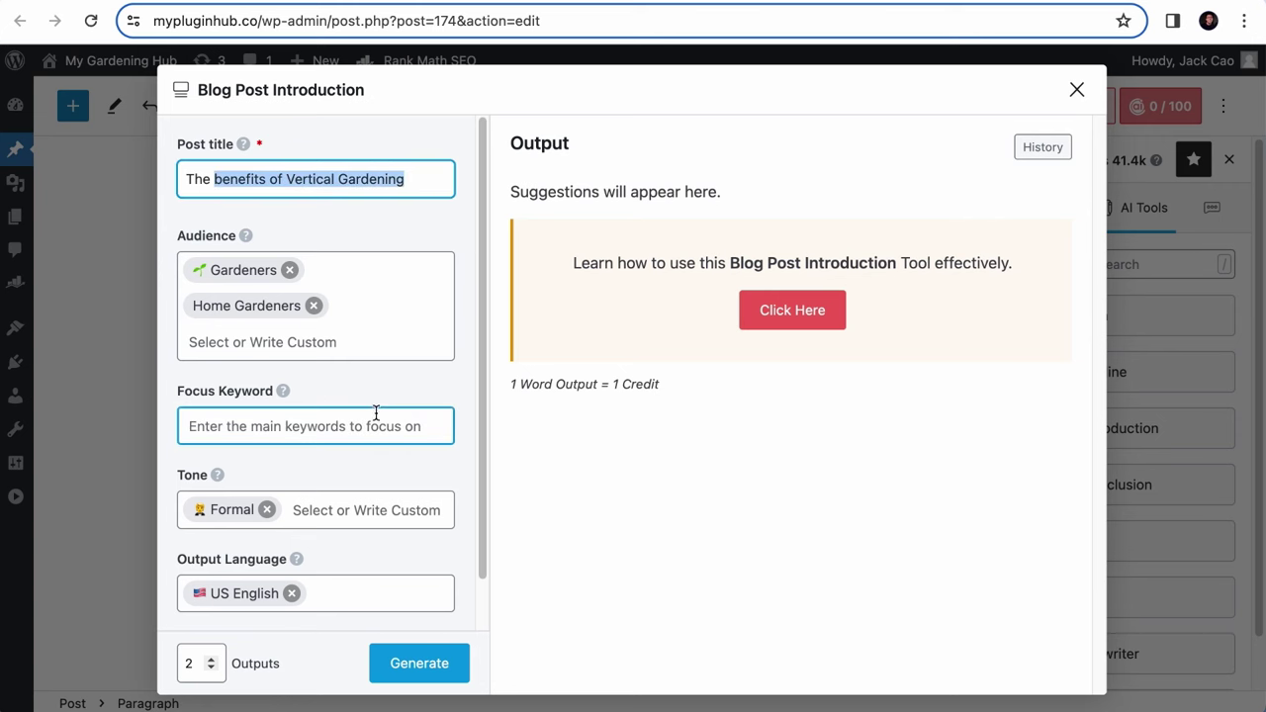
{"action": "left_click", "coordinate": [376, 425]}
{"action": "key", "text": "ctrl+v"}
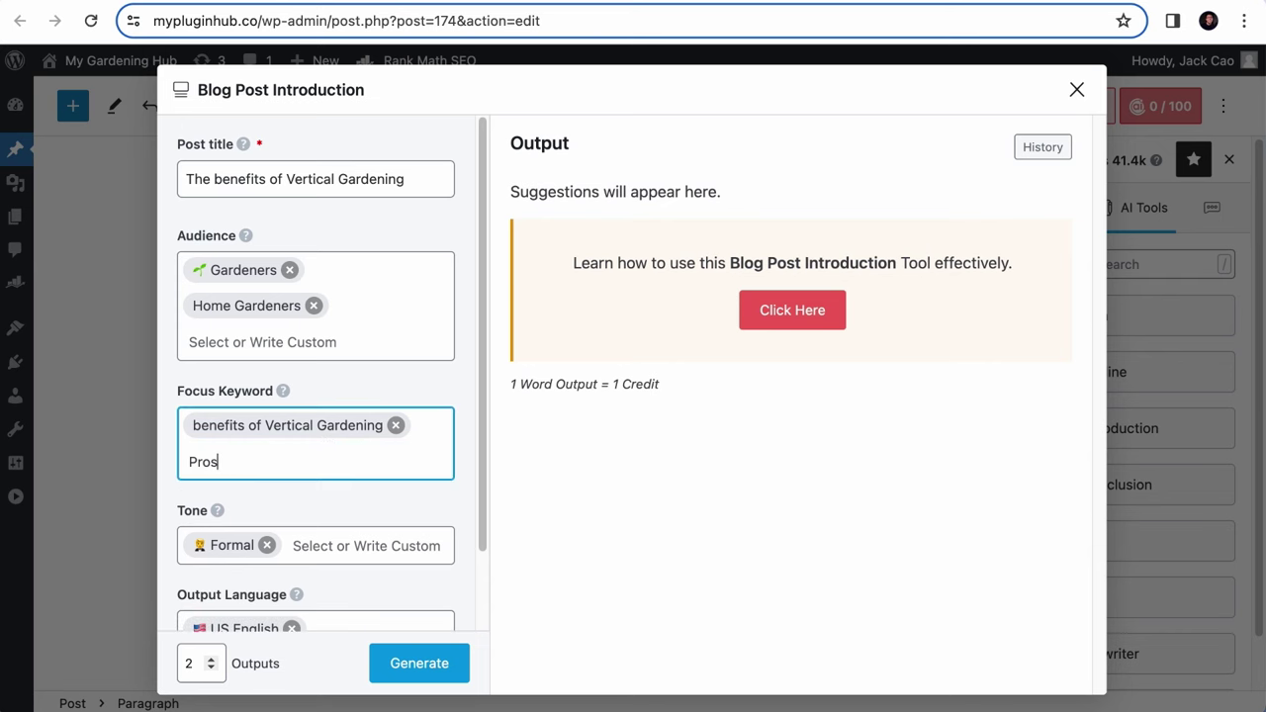
{"action": "type", "text": "rtical Gardening"}
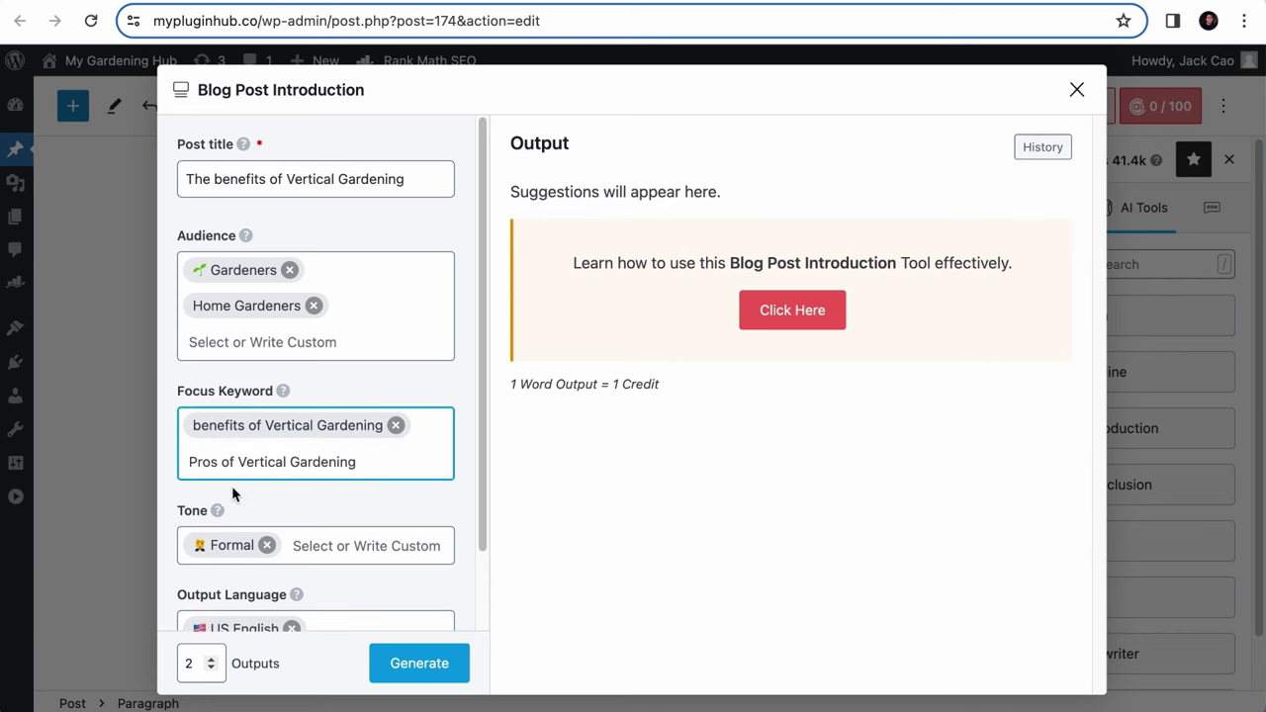
{"action": "key", "text": "Return"}
{"action": "type", "text": "benefits of v"}
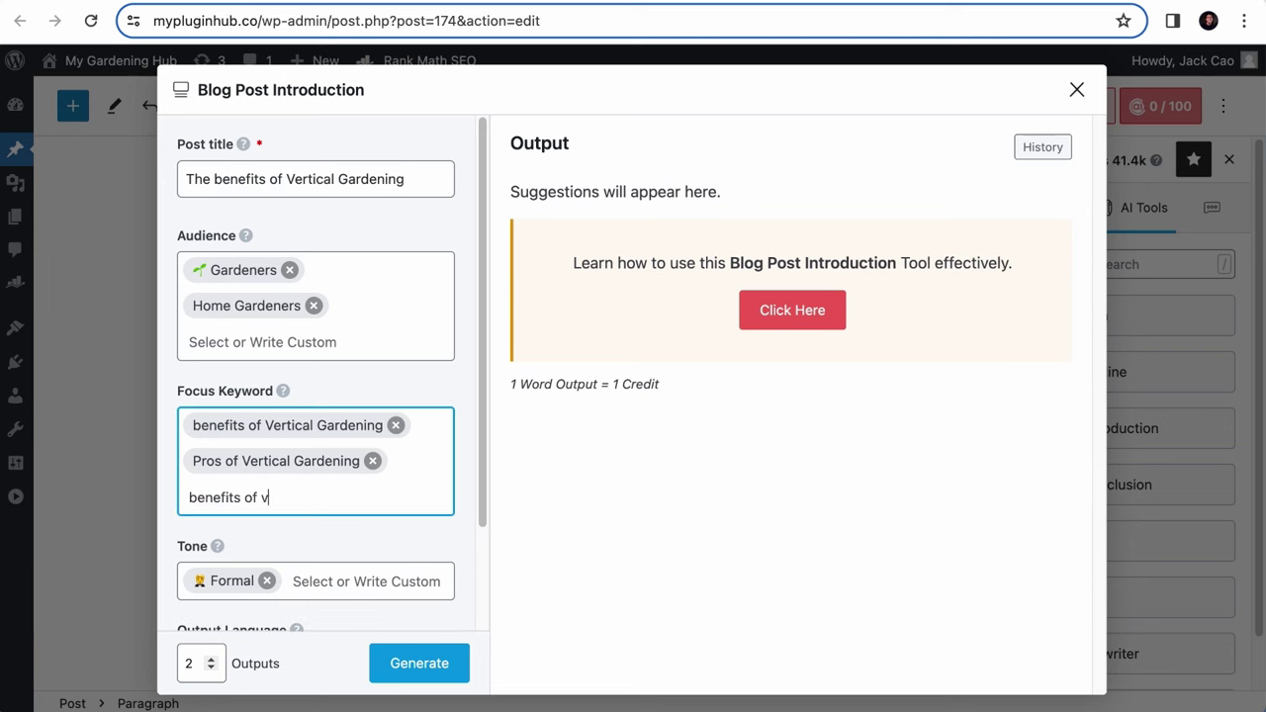
{"action": "type", "text": "ertical gardens"}
{"action": "key", "text": "Return"}
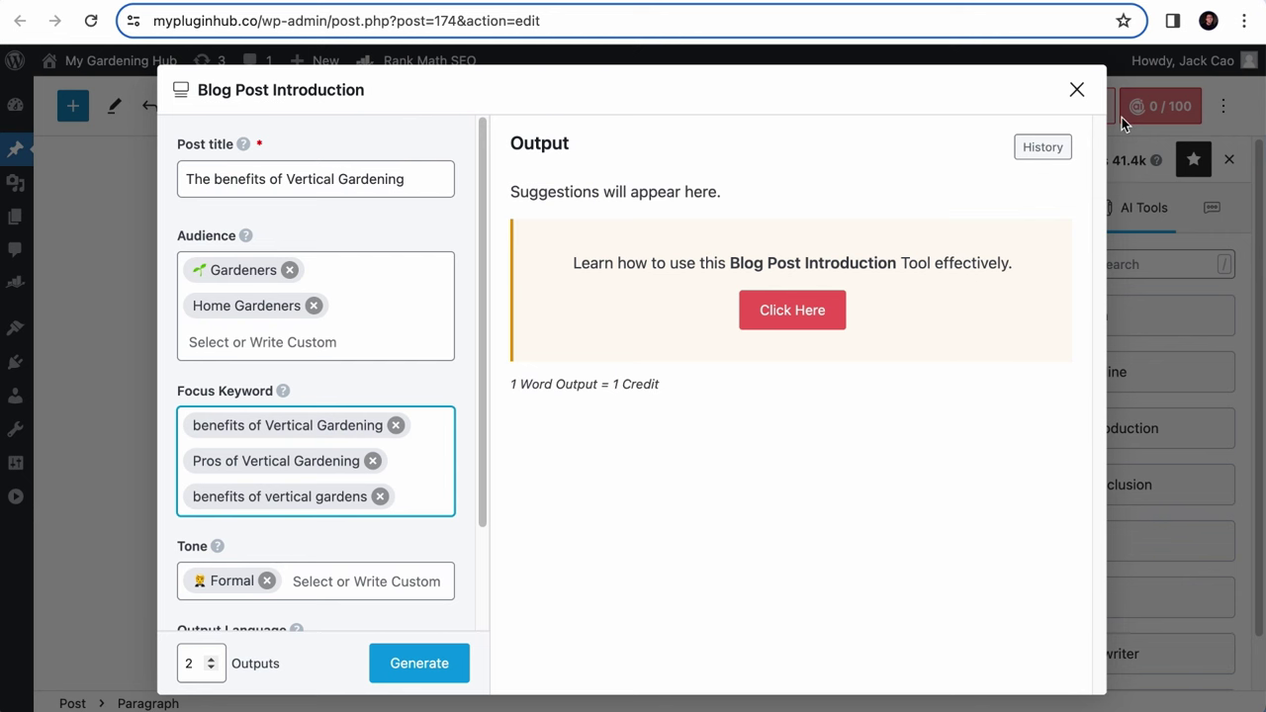
Research 'benefits of vertical gardening' and add the suggested 'growing a vertical garden' as a focus keyword
{"action": "left_click", "coordinate": [1078, 89]}
{"action": "type", "text": "benefits of vertical gardening"}
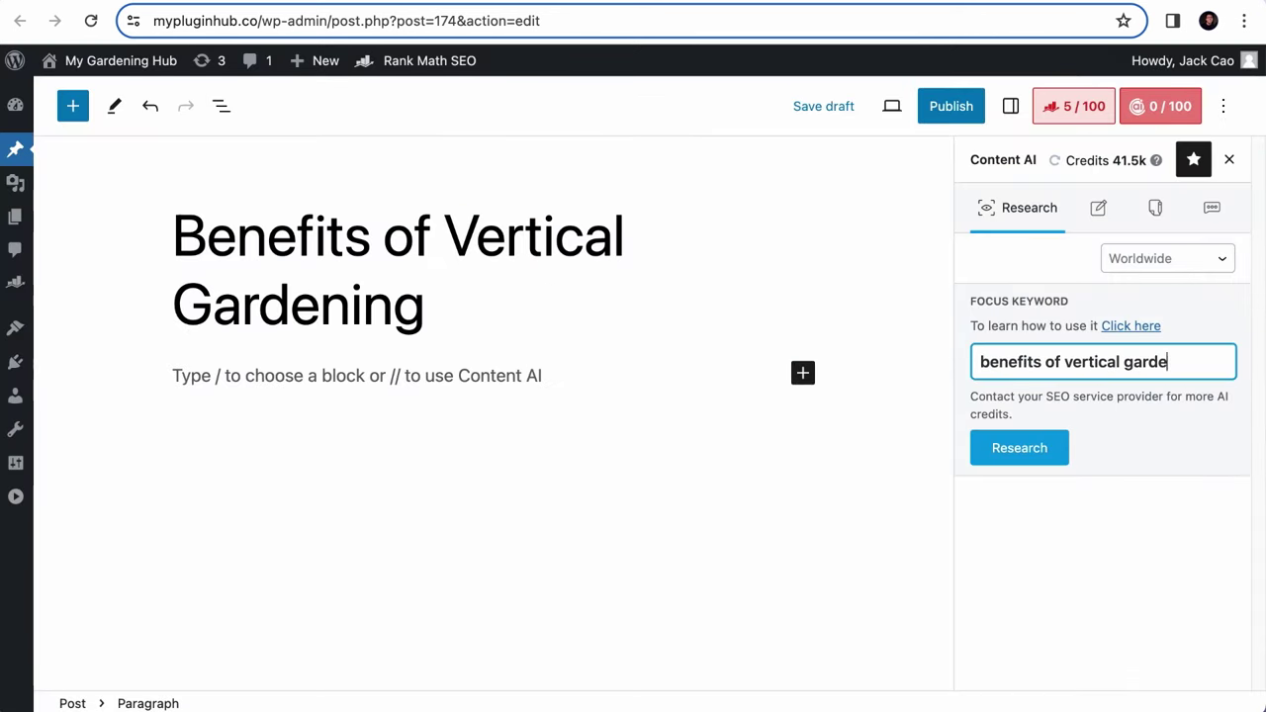
{"action": "left_click", "coordinate": [1029, 450]}
{"action": "scroll", "coordinate": [1040, 461], "scroll_direction": "down", "scroll_amount": 5}
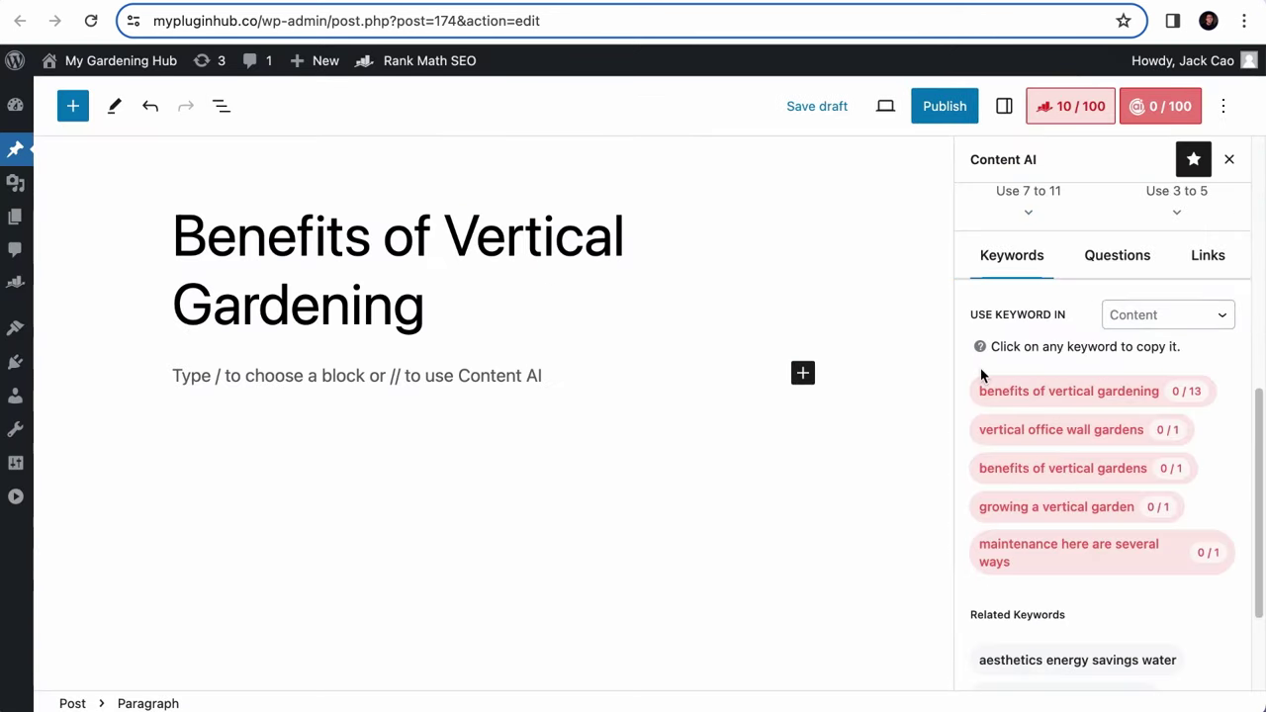
{"action": "left_click", "coordinate": [1019, 507]}
{"action": "scroll", "coordinate": [1107, 299], "scroll_direction": "up", "scroll_amount": 5}
{"action": "left_click", "coordinate": [1156, 207]}
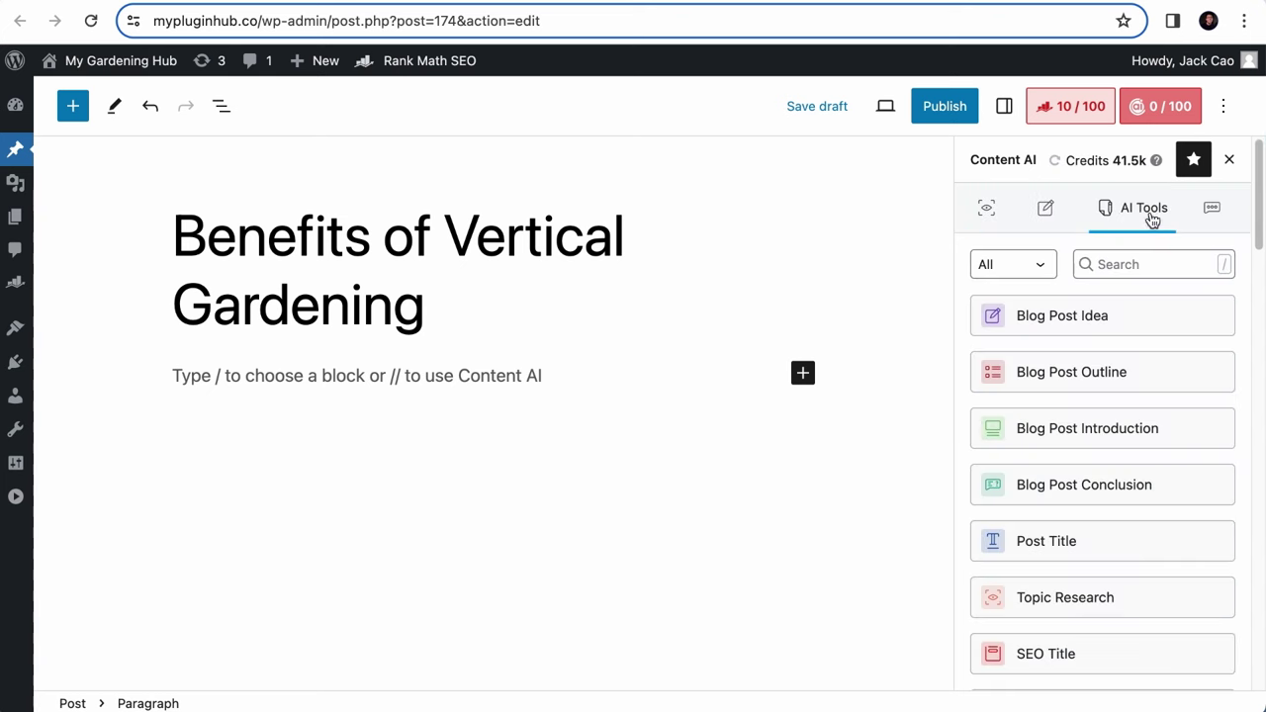
{"action": "left_click", "coordinate": [1096, 426]}
{"action": "key", "text": "ctrl+v"}
{"action": "key", "text": "Return"}
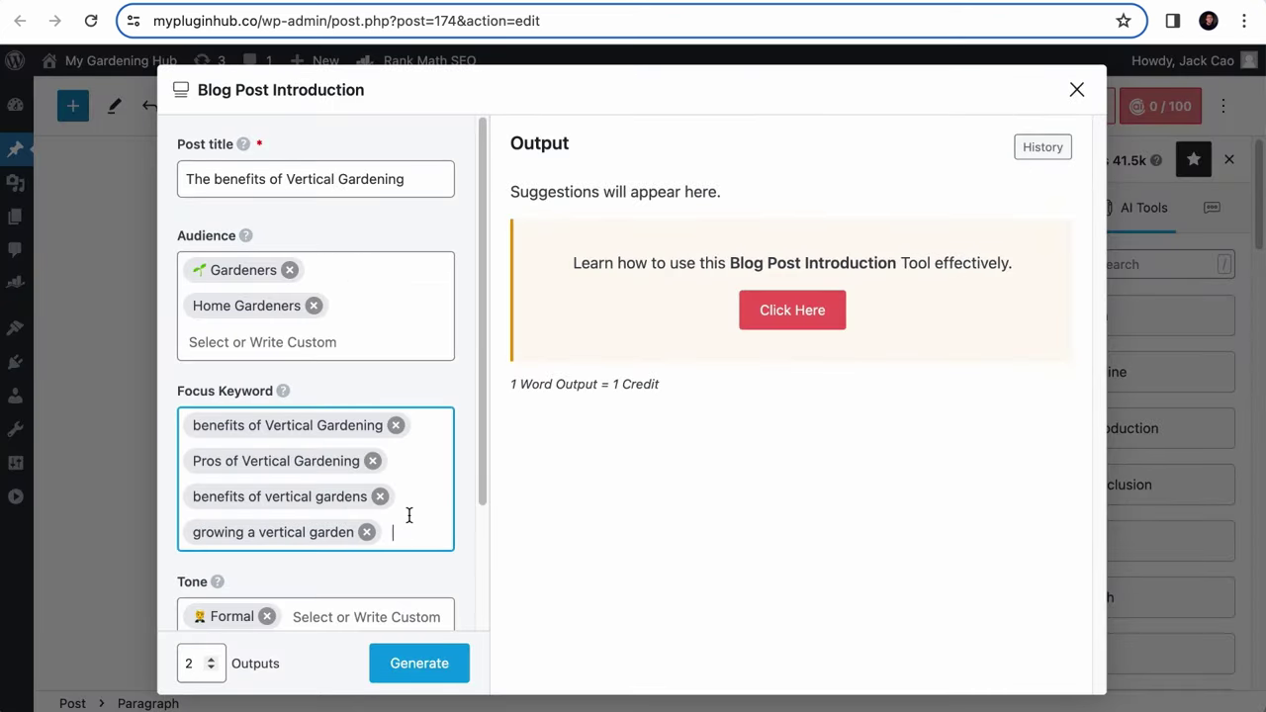
{"action": "scroll", "coordinate": [408, 515], "scroll_direction": "down", "scroll_amount": 3}
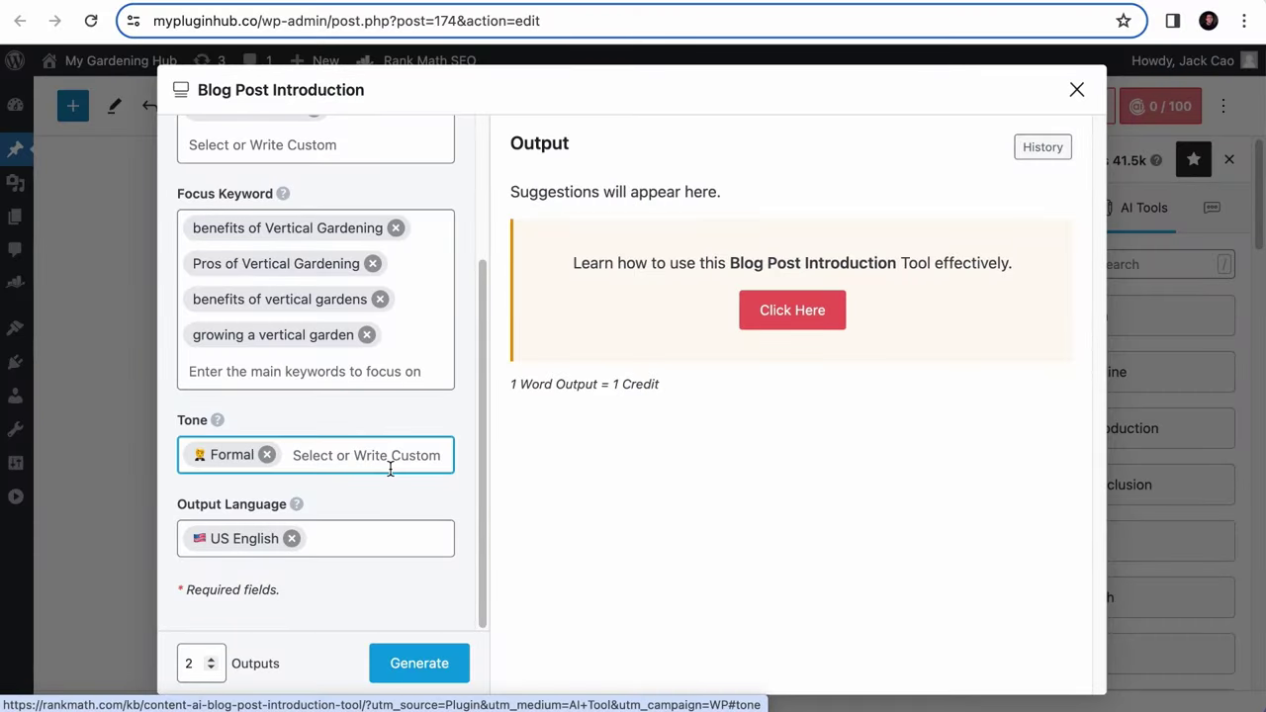
Browse the tone options and remove Formal, discarding an accidentally added Conversational
{"action": "left_click", "coordinate": [394, 457]}
{"action": "scroll", "coordinate": [389, 500], "scroll_direction": "down", "scroll_amount": 3}
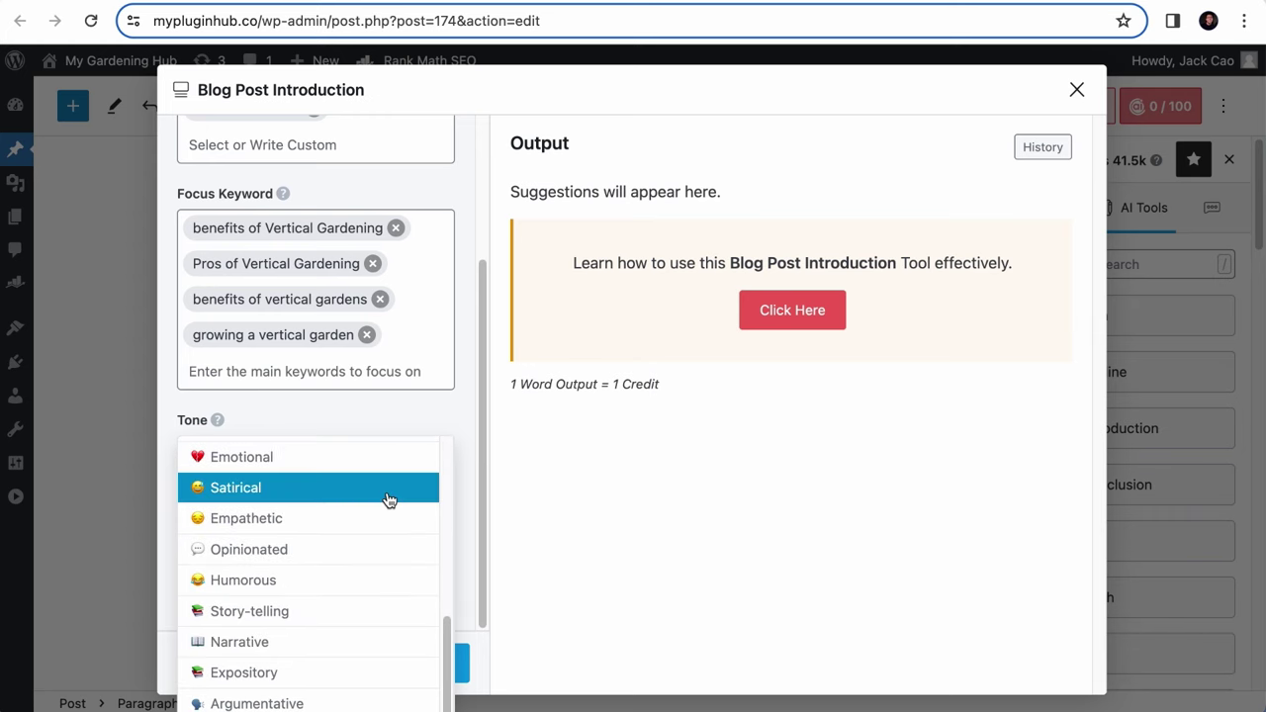
{"action": "scroll", "coordinate": [388, 501], "scroll_direction": "up", "scroll_amount": 4}
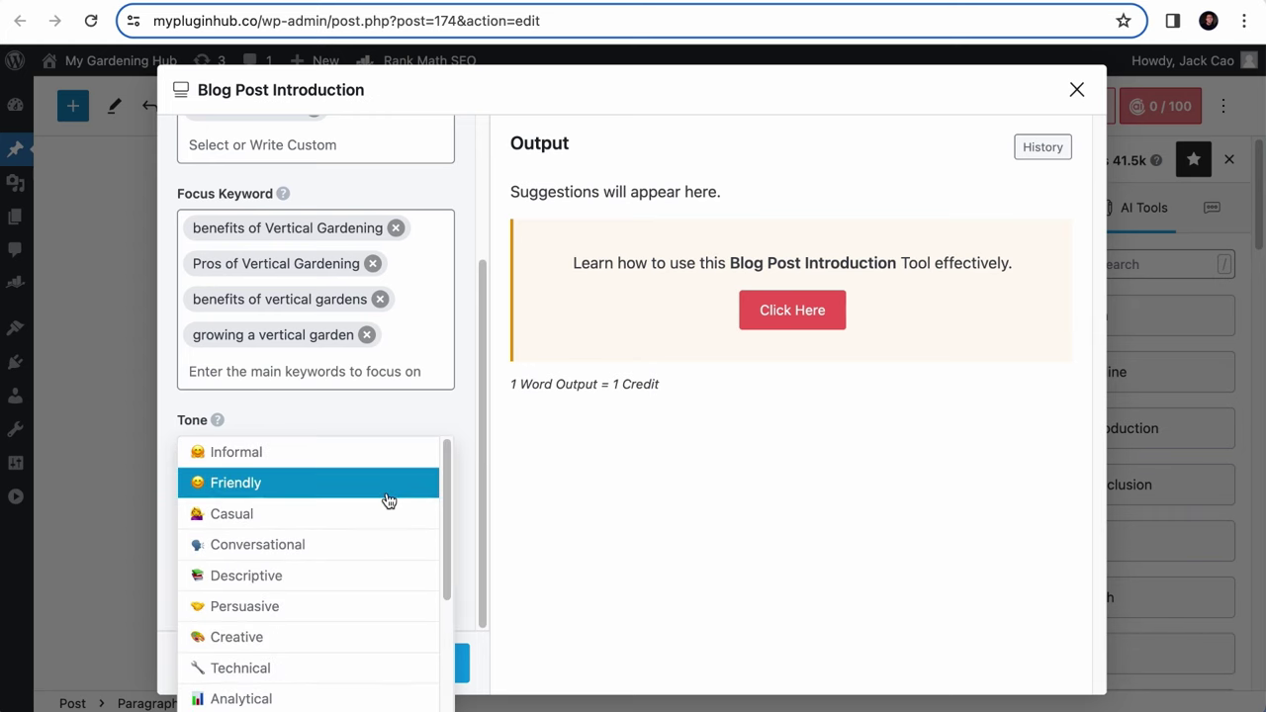
{"action": "left_click", "coordinate": [376, 440]}
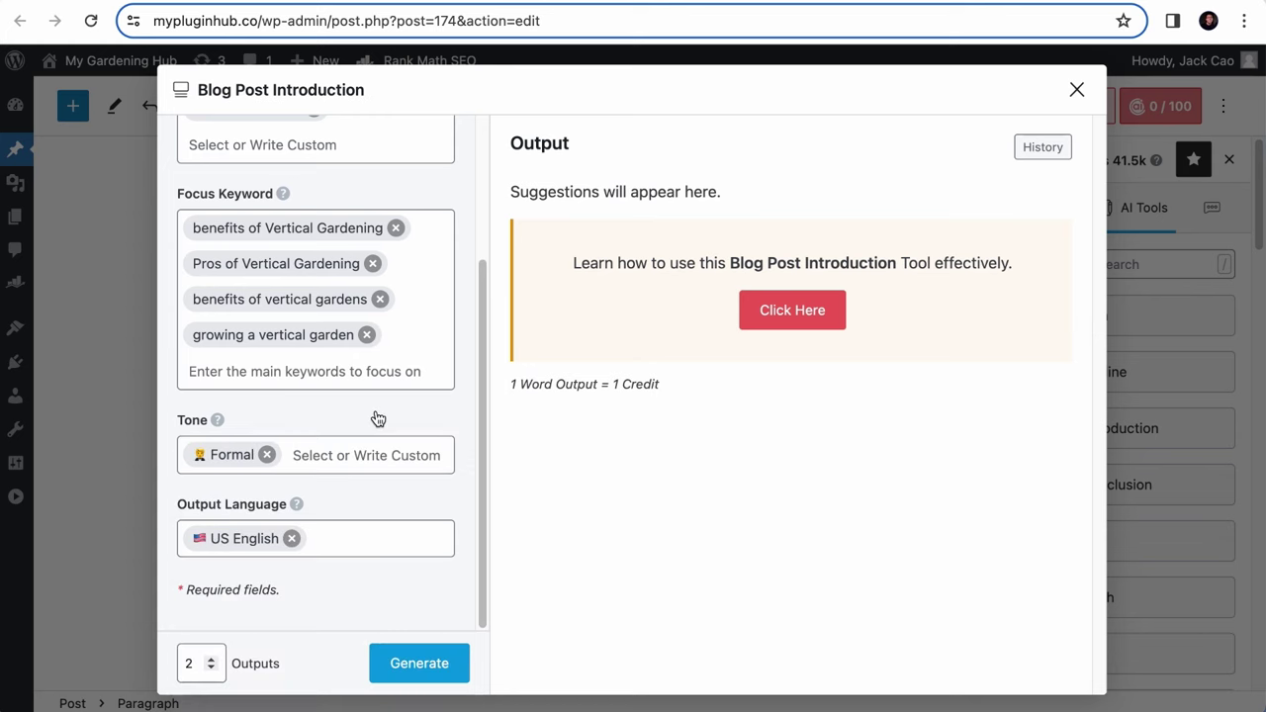
{"action": "left_click", "coordinate": [267, 462]}
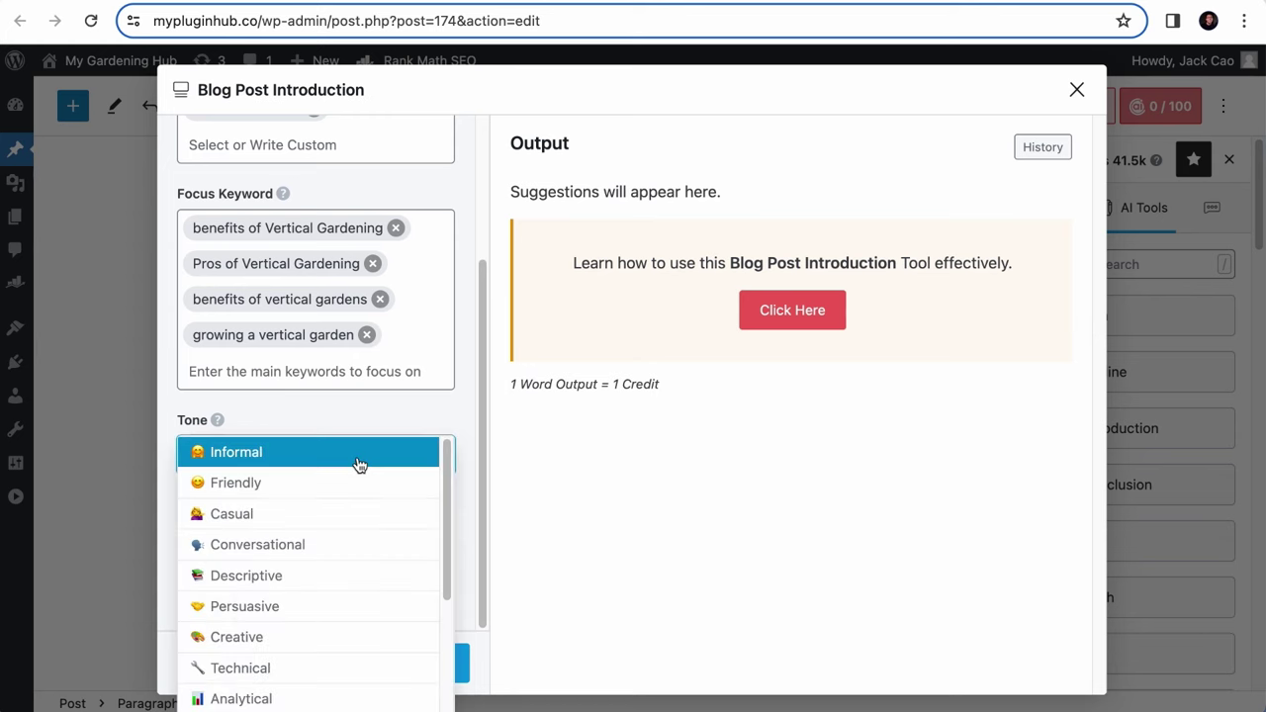
{"action": "left_click", "coordinate": [346, 540]}
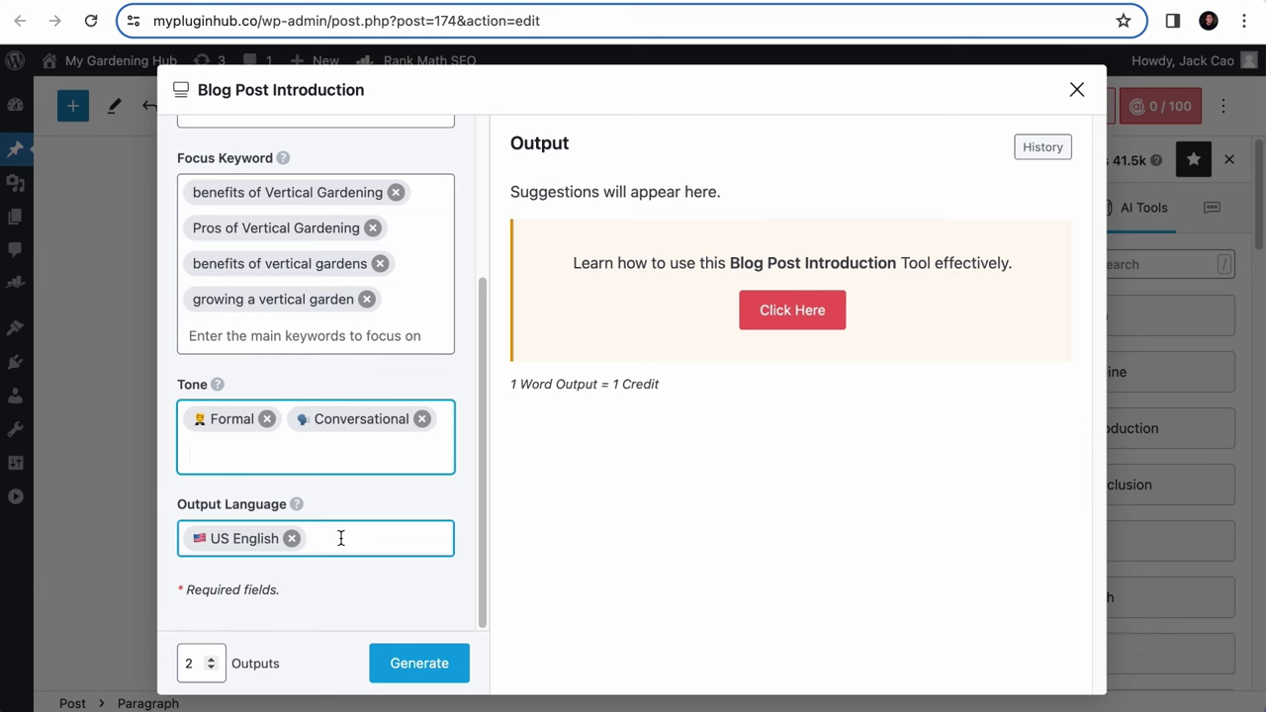
{"action": "left_click", "coordinate": [287, 408]}
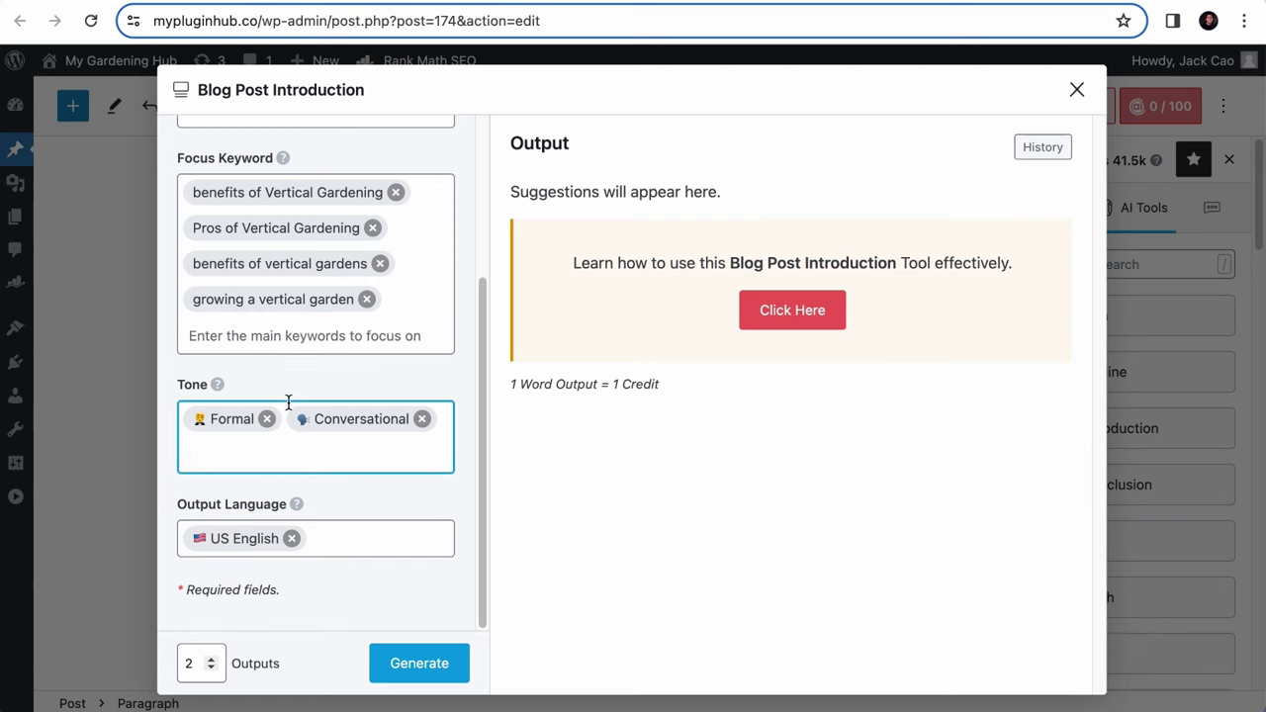
{"action": "left_click", "coordinate": [326, 440]}
{"action": "left_click", "coordinate": [346, 387]}
{"action": "left_click", "coordinate": [422, 420]}
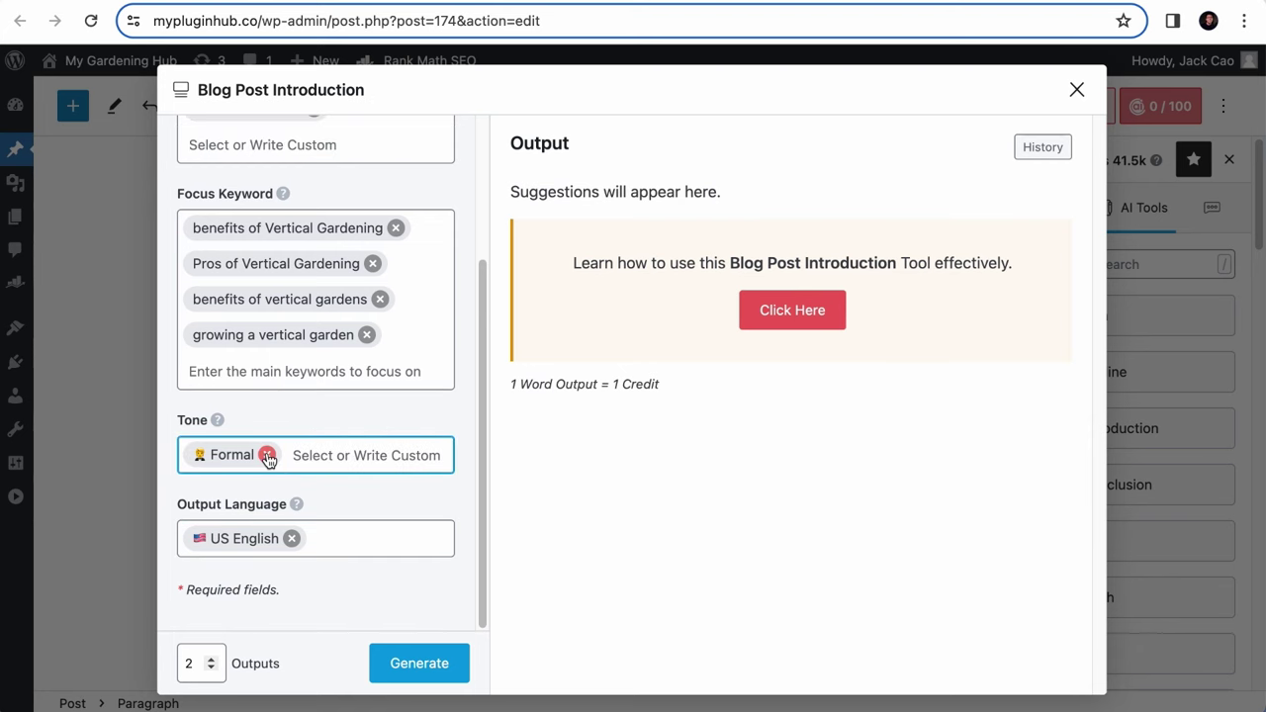
{"action": "left_click", "coordinate": [267, 452]}
Set the tone to Friendly, Informal, Conversational and a custom Excited entry
{"action": "left_click", "coordinate": [261, 451]}
{"action": "left_click", "coordinate": [267, 513]}
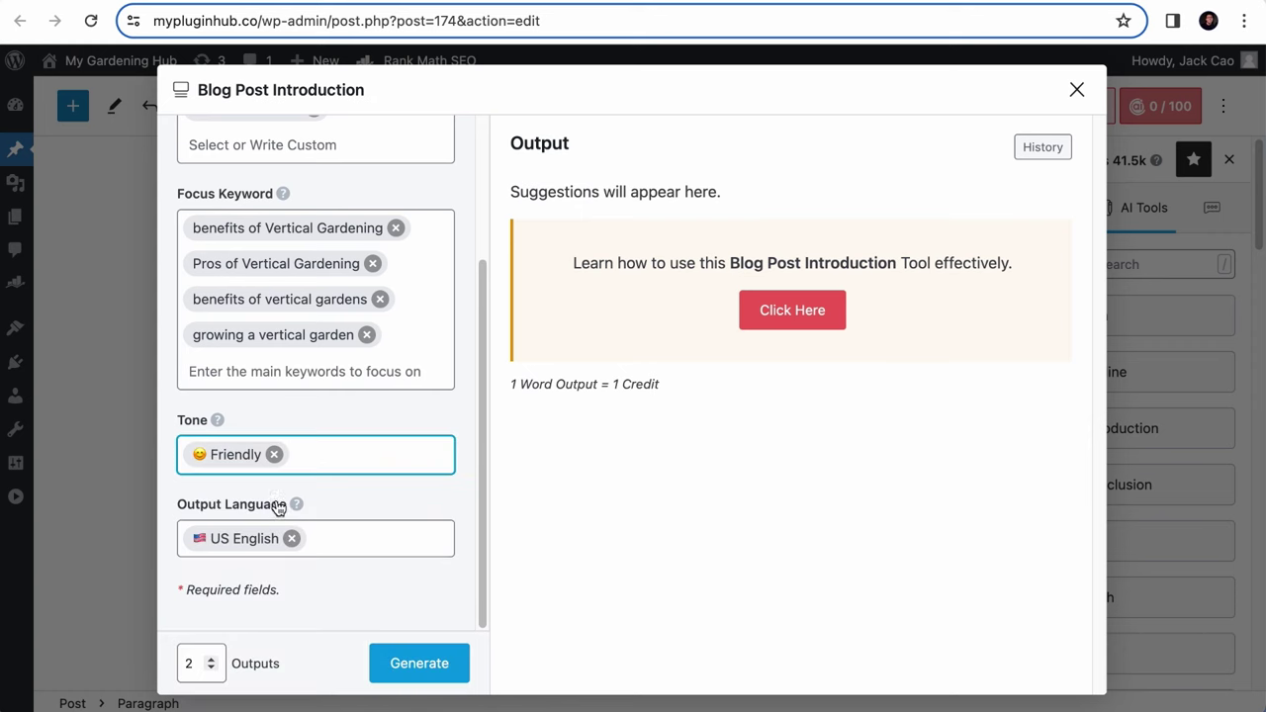
{"action": "left_click", "coordinate": [327, 452]}
{"action": "left_click", "coordinate": [305, 481]}
{"action": "left_click", "coordinate": [396, 466]}
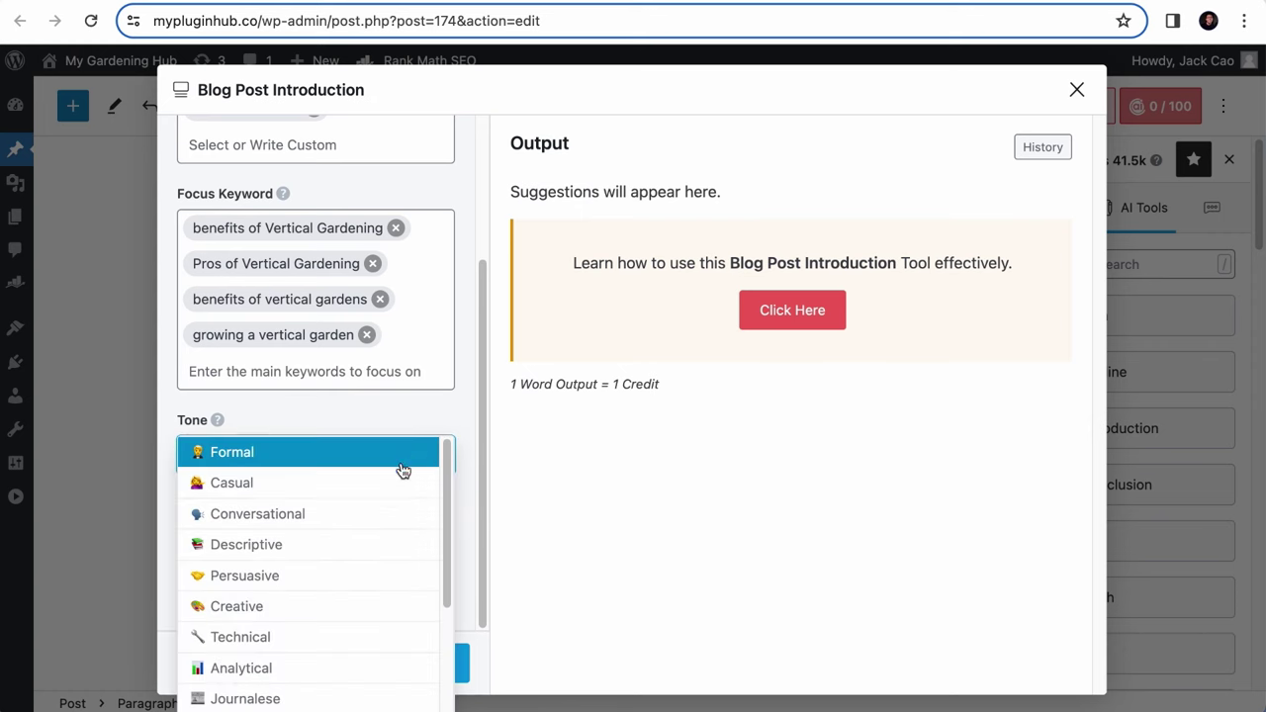
{"action": "left_click", "coordinate": [387, 511]}
{"action": "left_click", "coordinate": [396, 463]}
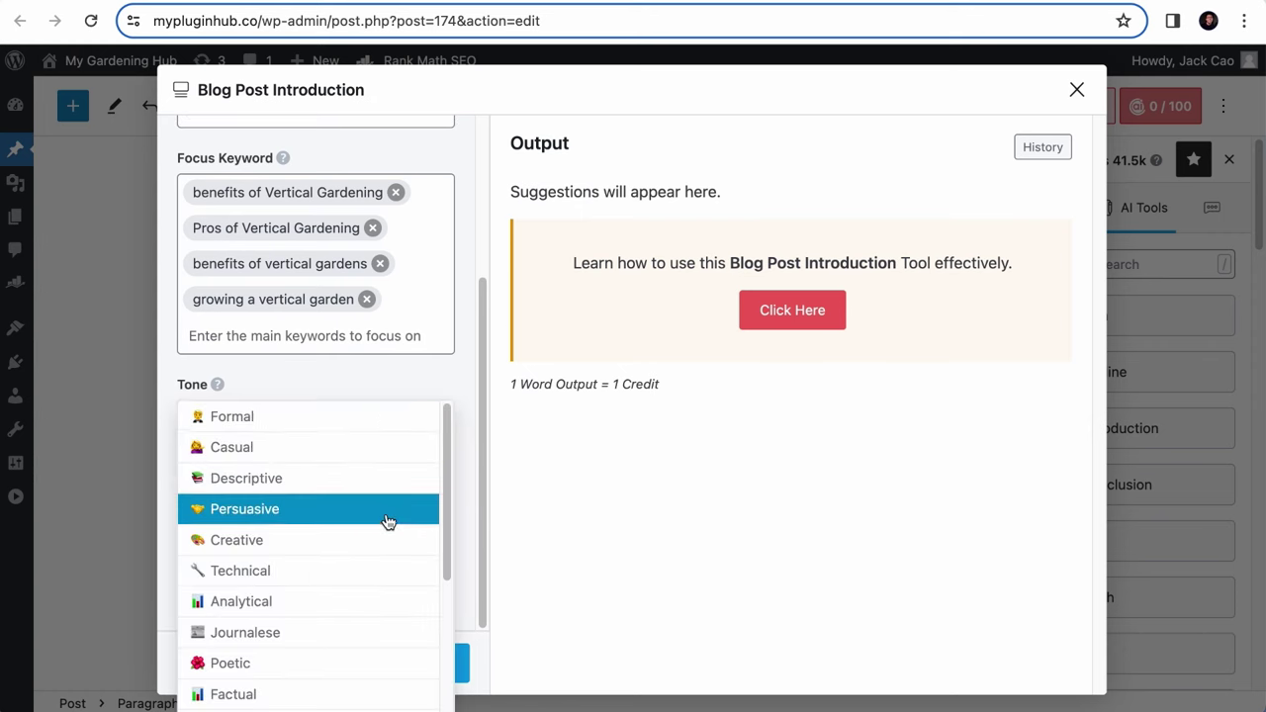
{"action": "scroll", "coordinate": [387, 517], "scroll_direction": "down", "scroll_amount": 3}
{"action": "scroll", "coordinate": [391, 524], "scroll_direction": "up", "scroll_amount": 3}
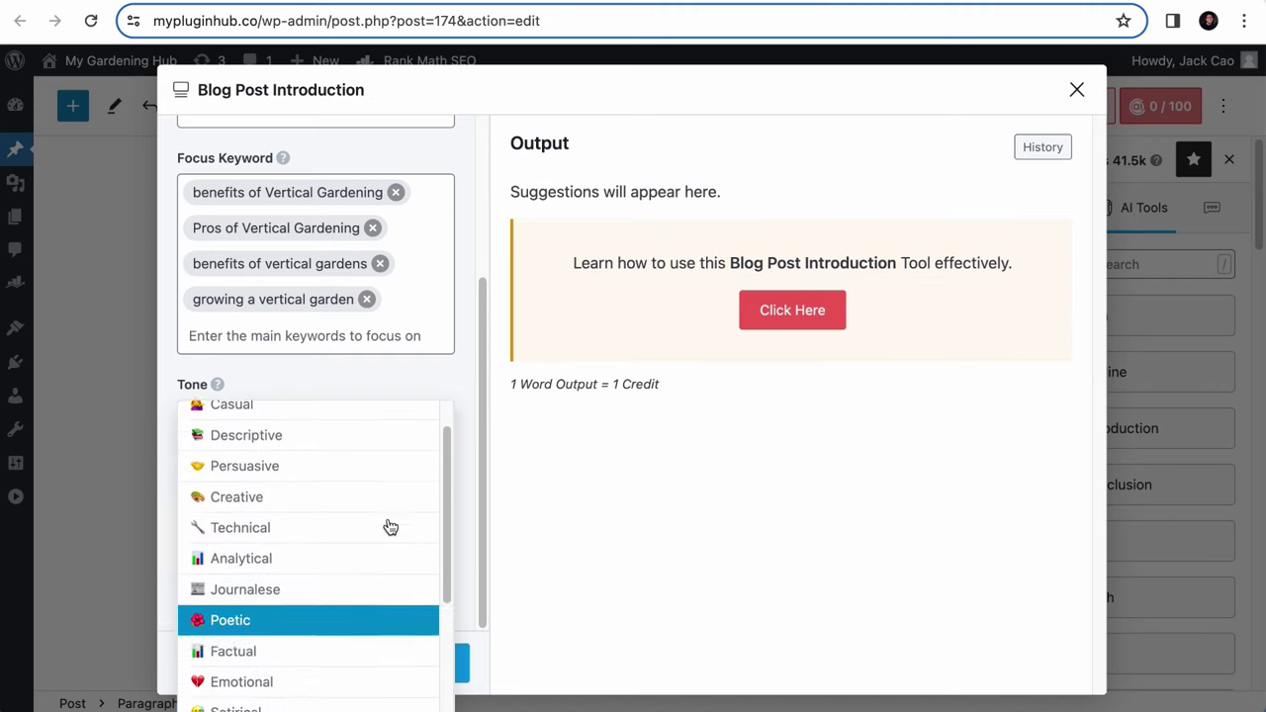
{"action": "scroll", "coordinate": [391, 524], "scroll_direction": "down", "scroll_amount": 1}
{"action": "type", "text": "Excited"}
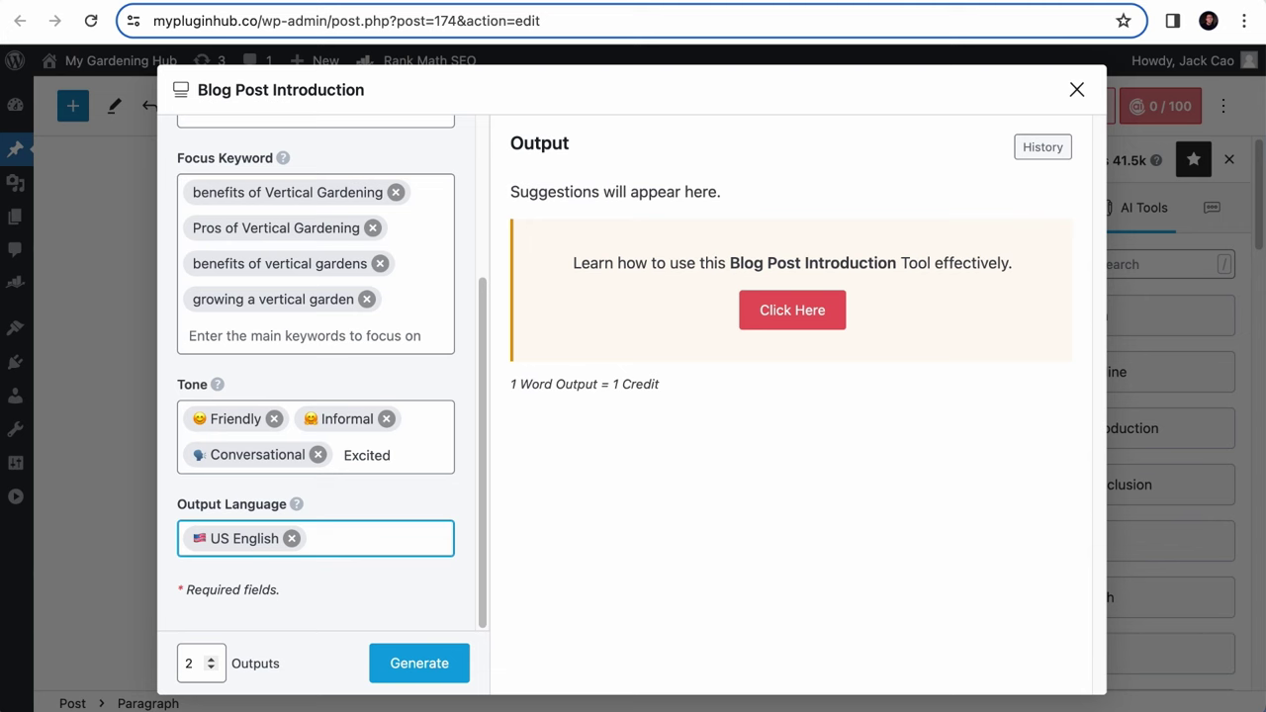
{"action": "key", "text": "Return"}
{"action": "left_click", "coordinate": [237, 439]}
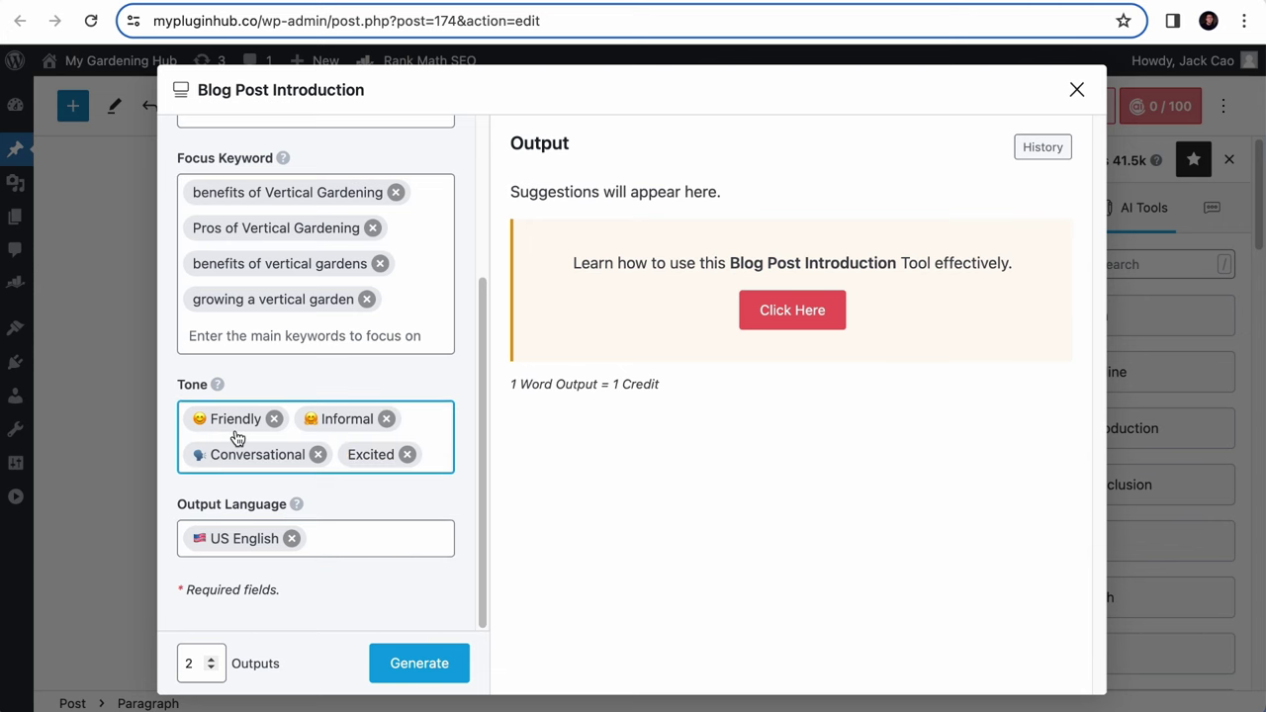
{"action": "left_click", "coordinate": [734, 572]}
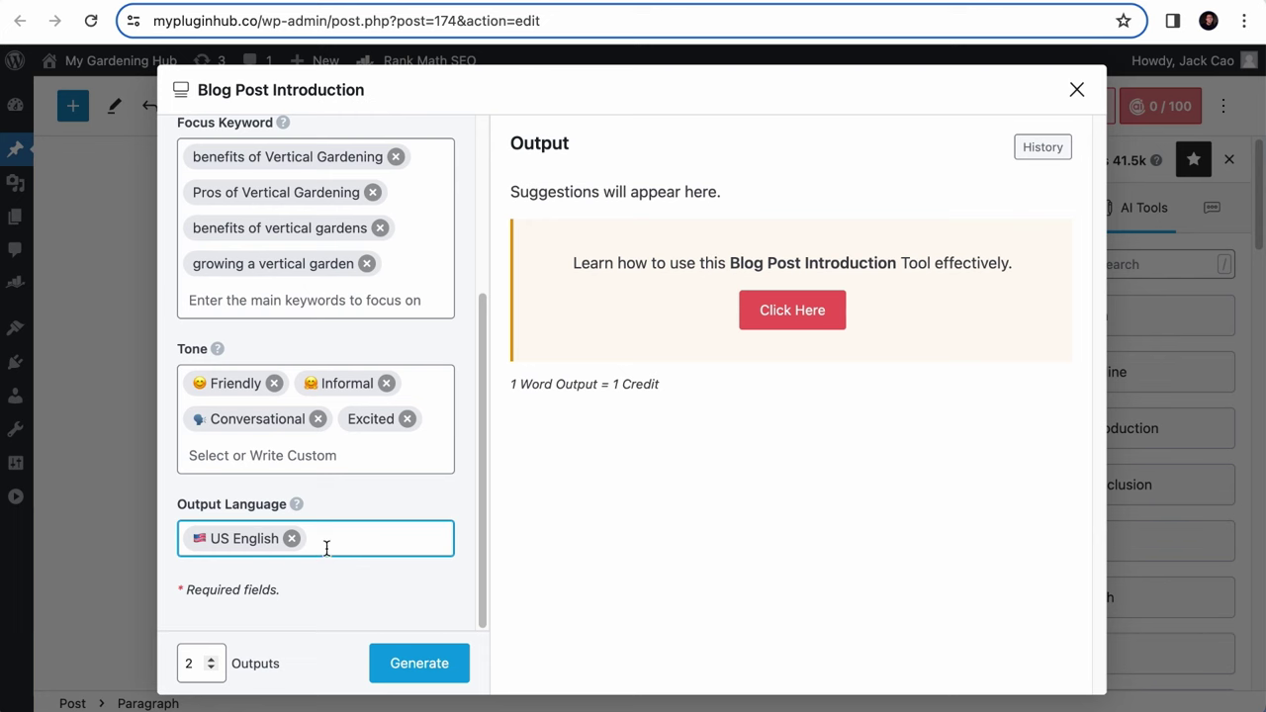
{"action": "left_click", "coordinate": [292, 539]}
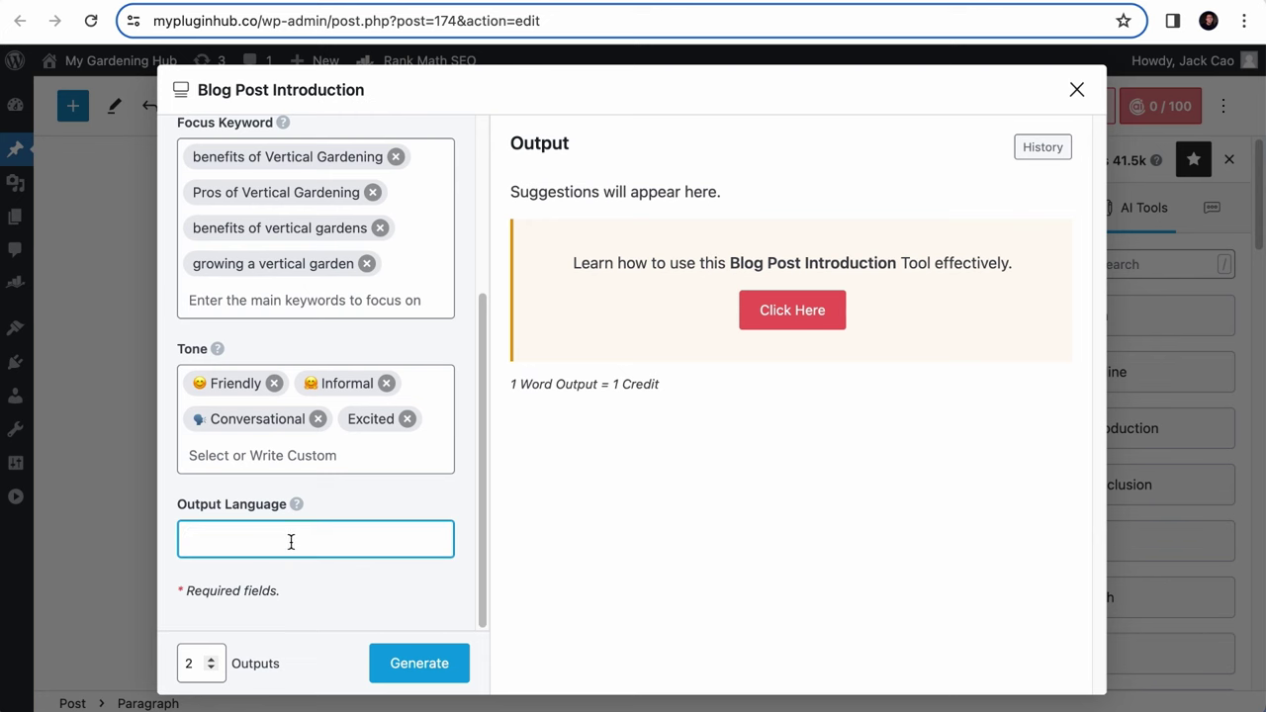
{"action": "left_click", "coordinate": [292, 542]}
{"action": "scroll", "coordinate": [323, 600], "scroll_direction": "down", "scroll_amount": 5}
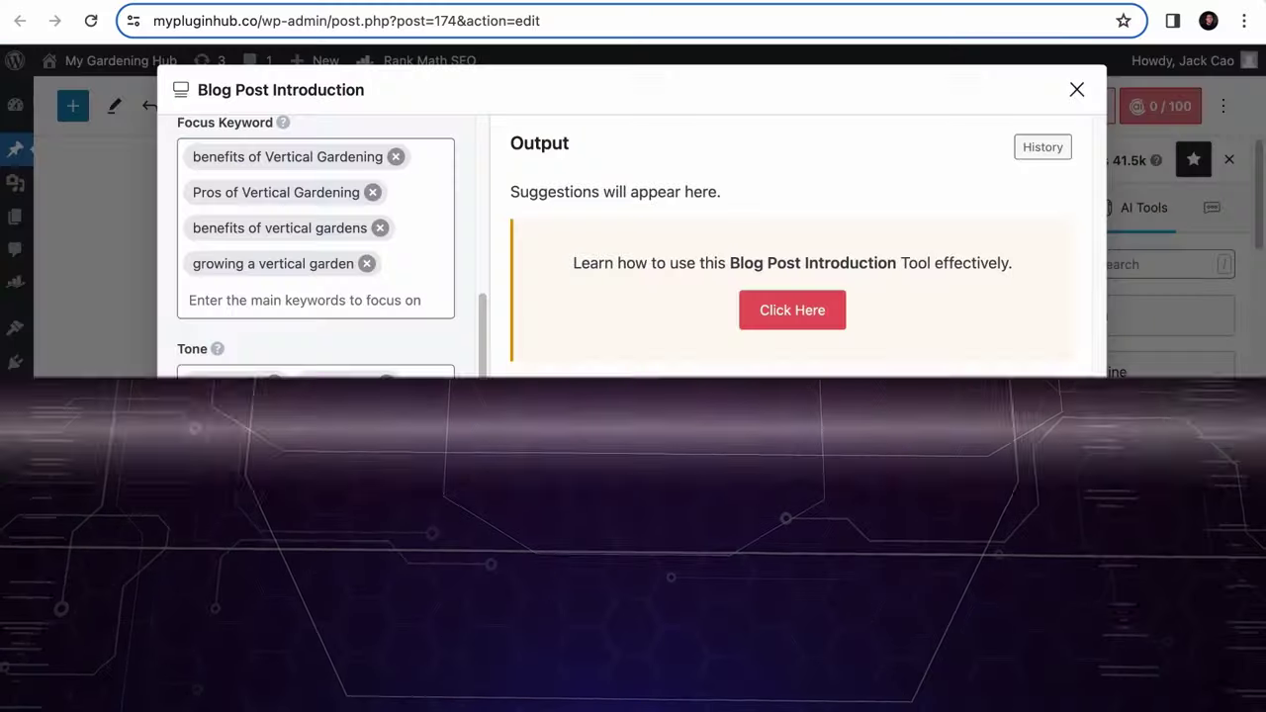
Set Outputs to 1 and generate a single blog post introduction
{"action": "type", "text": "2"}
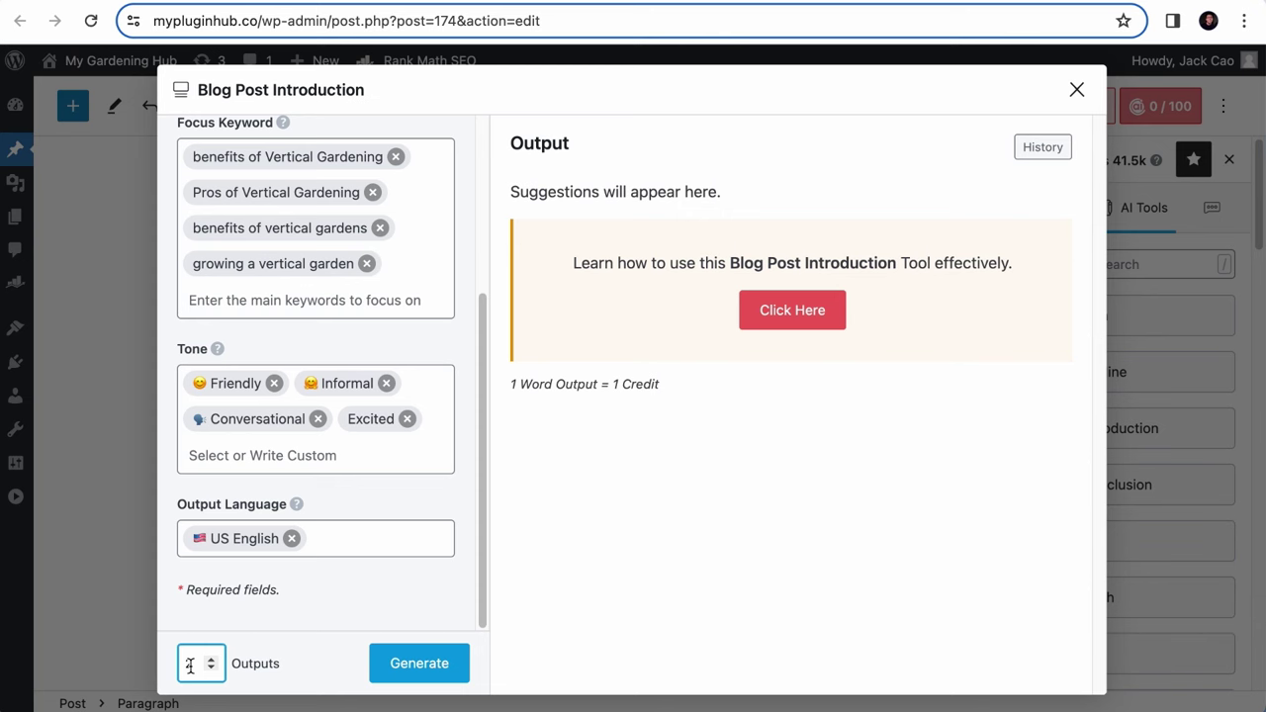
{"action": "left_click", "coordinate": [215, 659]}
{"action": "type", "text": "1"}
{"action": "left_click", "coordinate": [465, 670]}
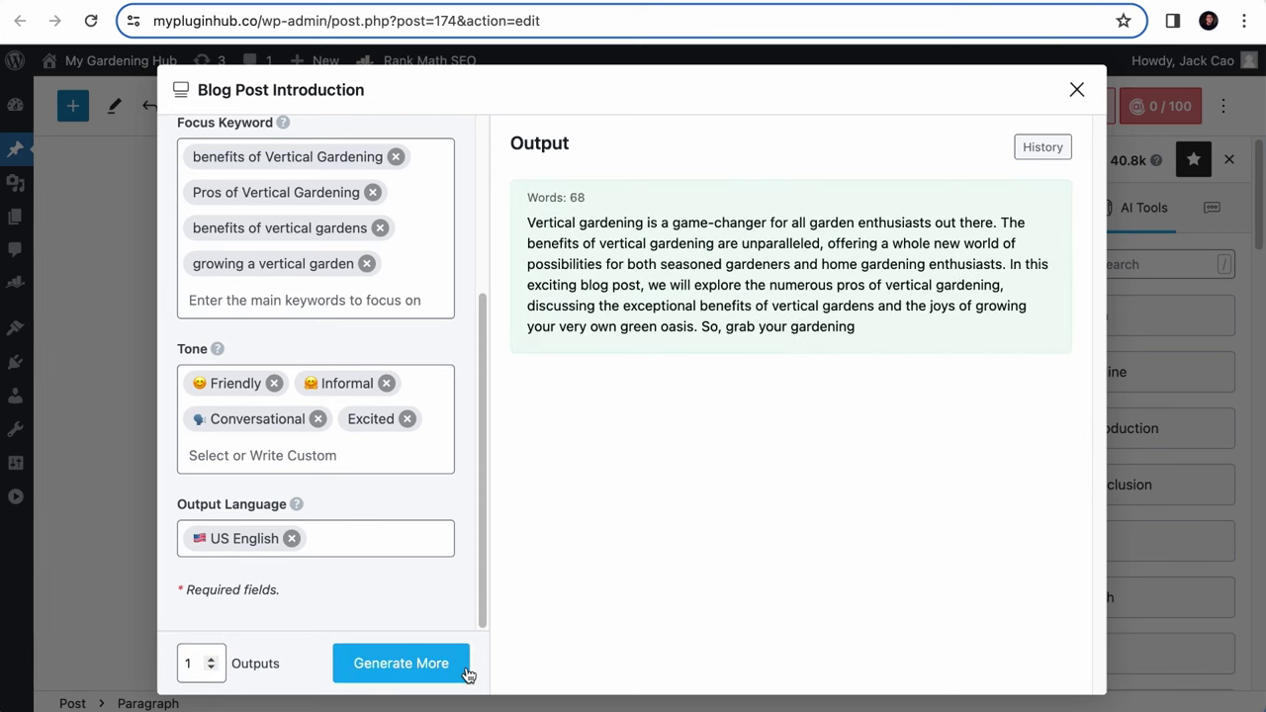
Raise Outputs to 2 and generate more alternative introductions
{"action": "mouse_move", "coordinate": [569, 237]}
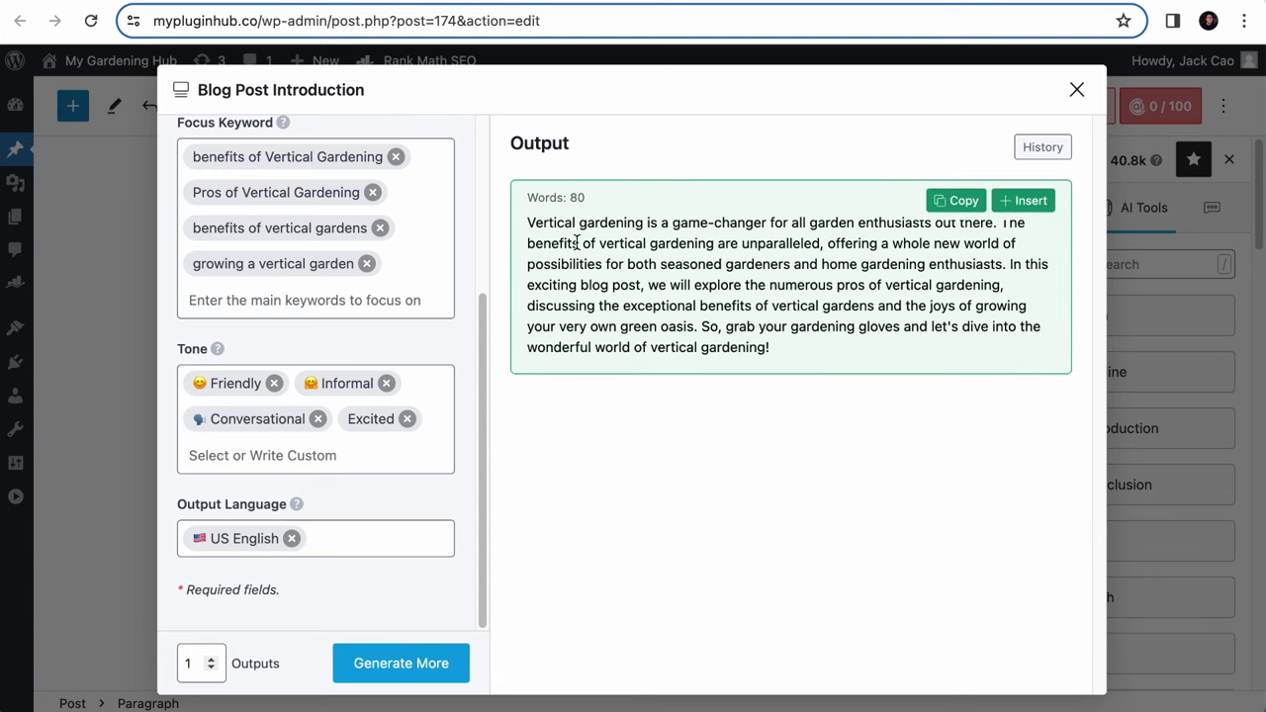
{"action": "left_click", "coordinate": [214, 660]}
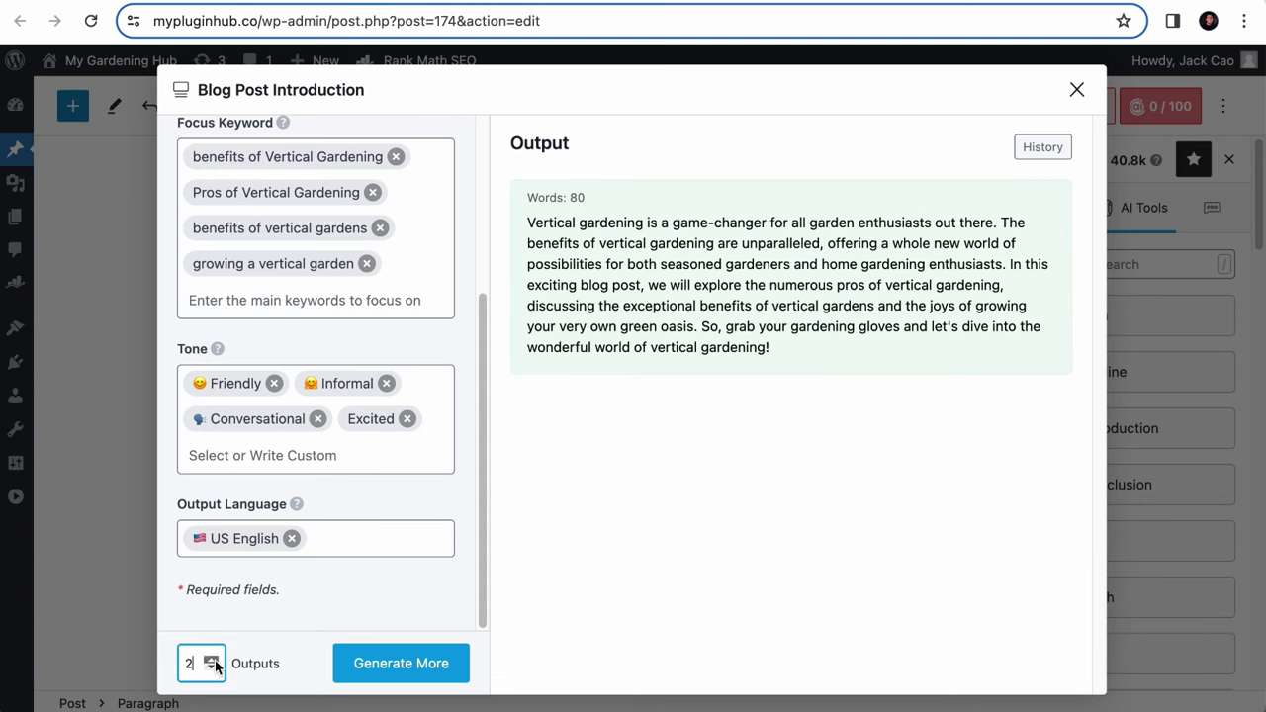
{"action": "left_click", "coordinate": [371, 669]}
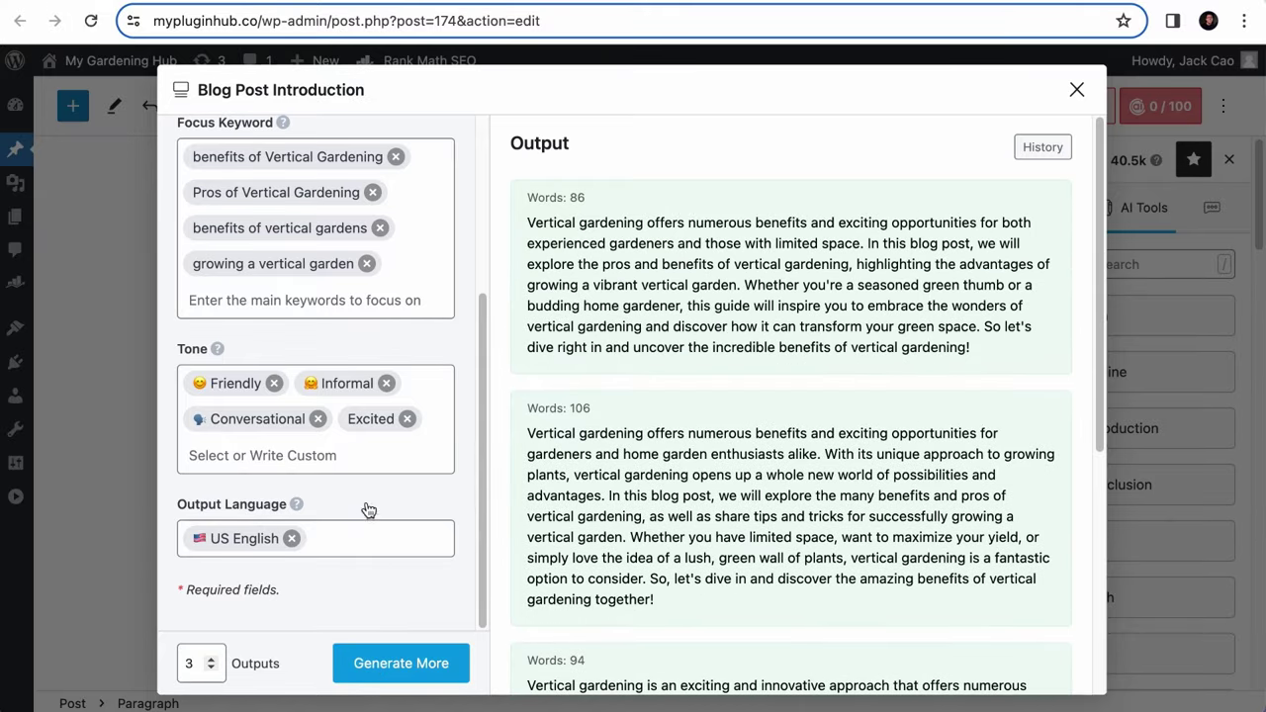
Insert the 94-word introduction from the Output list, closing the generator
{"action": "scroll", "coordinate": [225, 480], "scroll_direction": "up", "scroll_amount": 3}
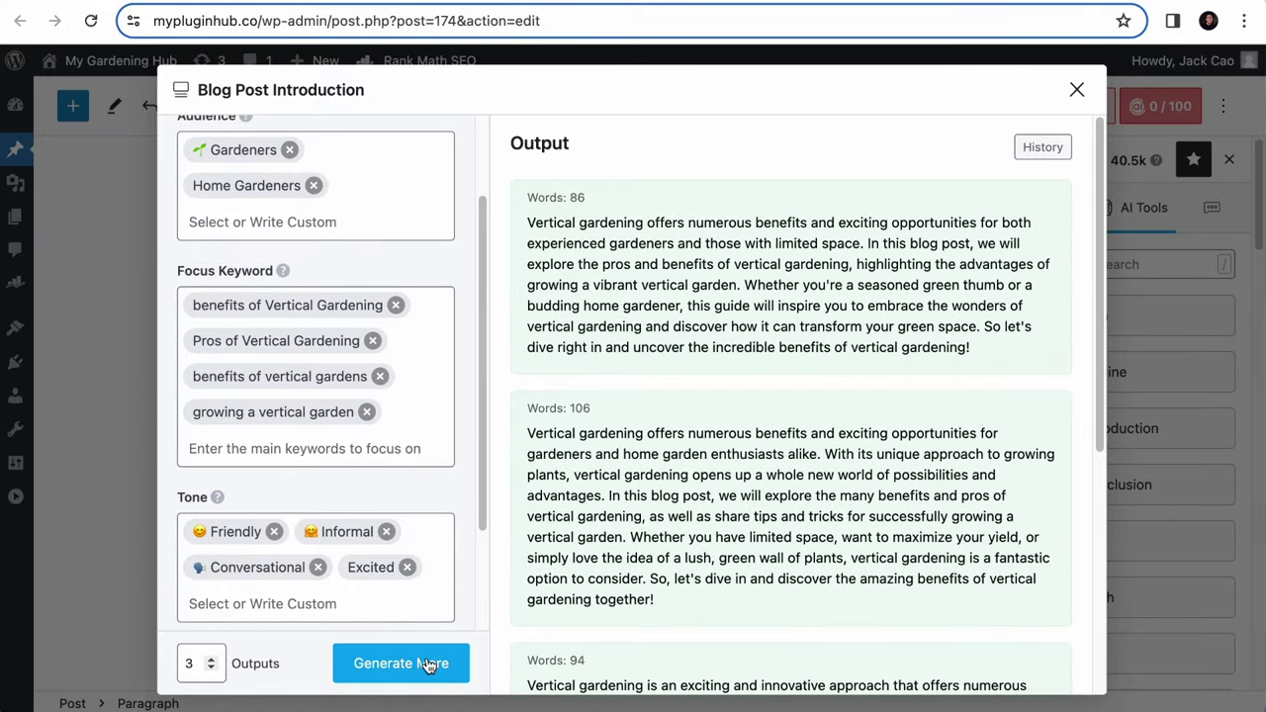
{"action": "scroll", "coordinate": [766, 560], "scroll_direction": "down", "scroll_amount": 5}
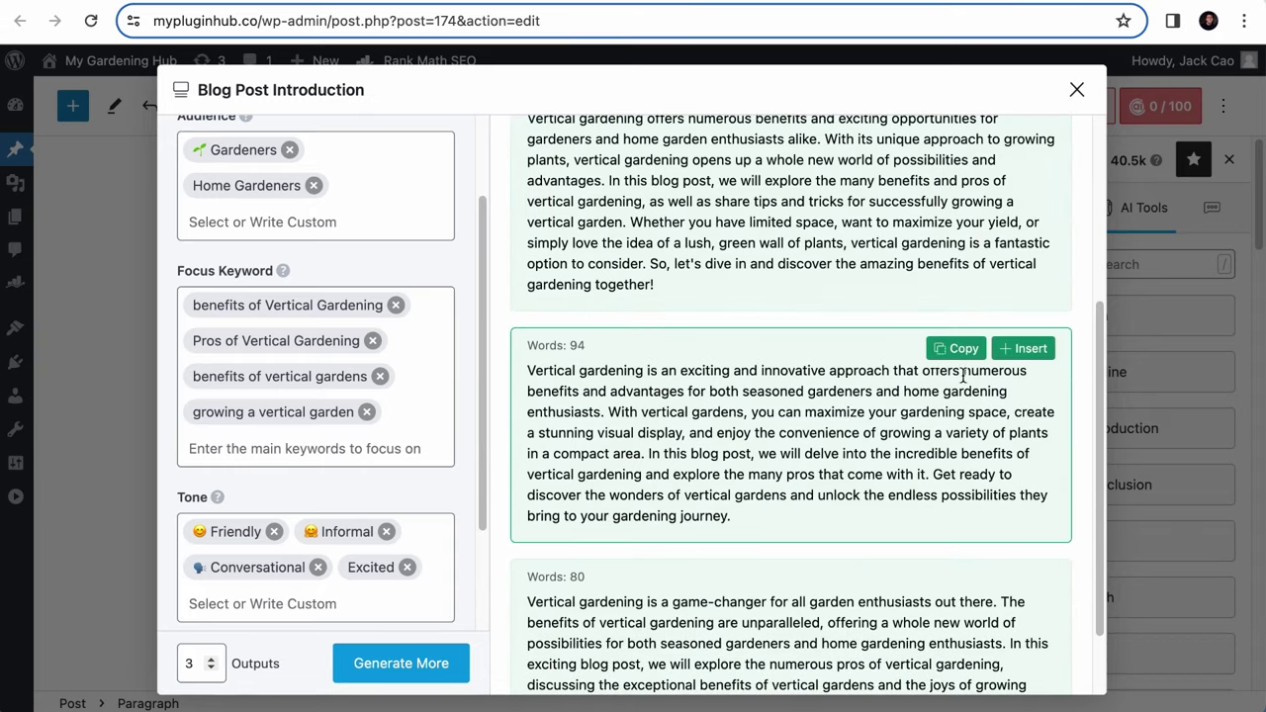
{"action": "left_click", "coordinate": [1027, 350]}
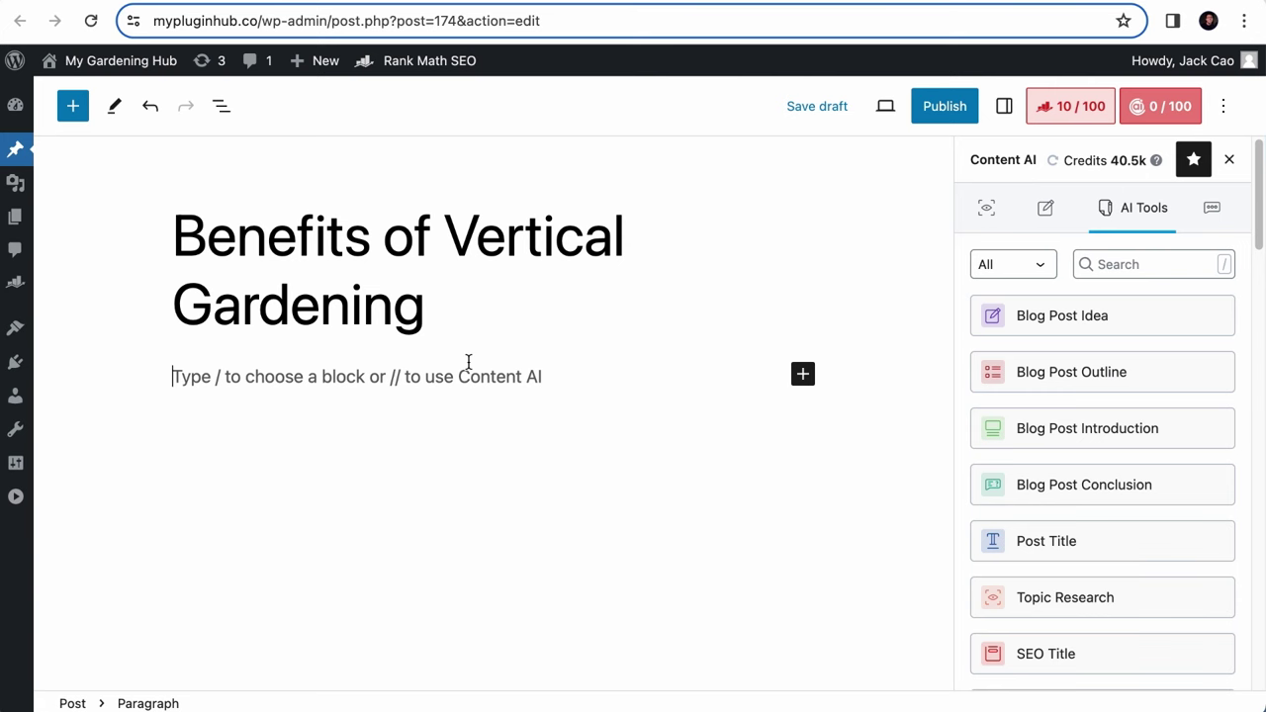
Paste the vertical gardening introduction prompt into a new // AI block and review its sentences
{"action": "type", "text": "//"}
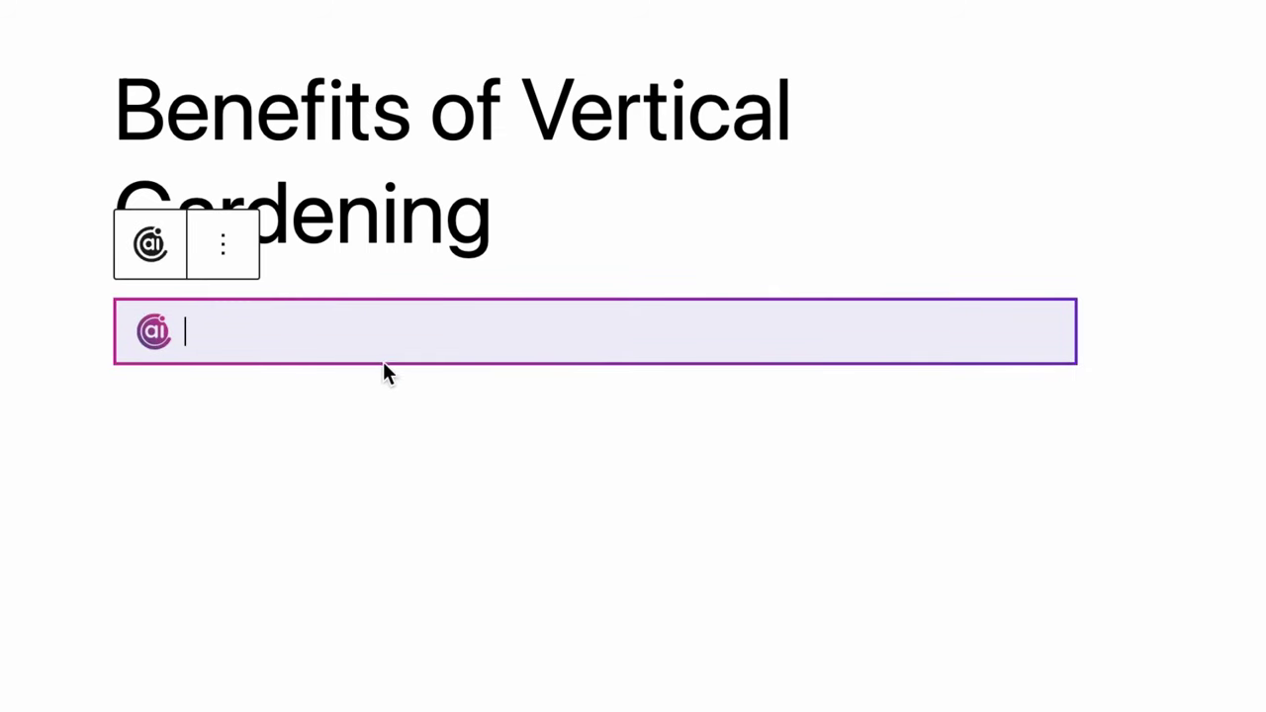
{"action": "type", "text": "Write an introduction on the topic \"Benefits of Vertical Gardening\". The introduction should include a short summary of why it is easier to maintain a vertical garden as opposed to a horizontal garden. The introduction should include a compelling explanation of why homeowners and business owners with limited space but with an interest in gardening should create a vertical garden. It should also include a hint that vertical gardening benefits both humans and the environment."}
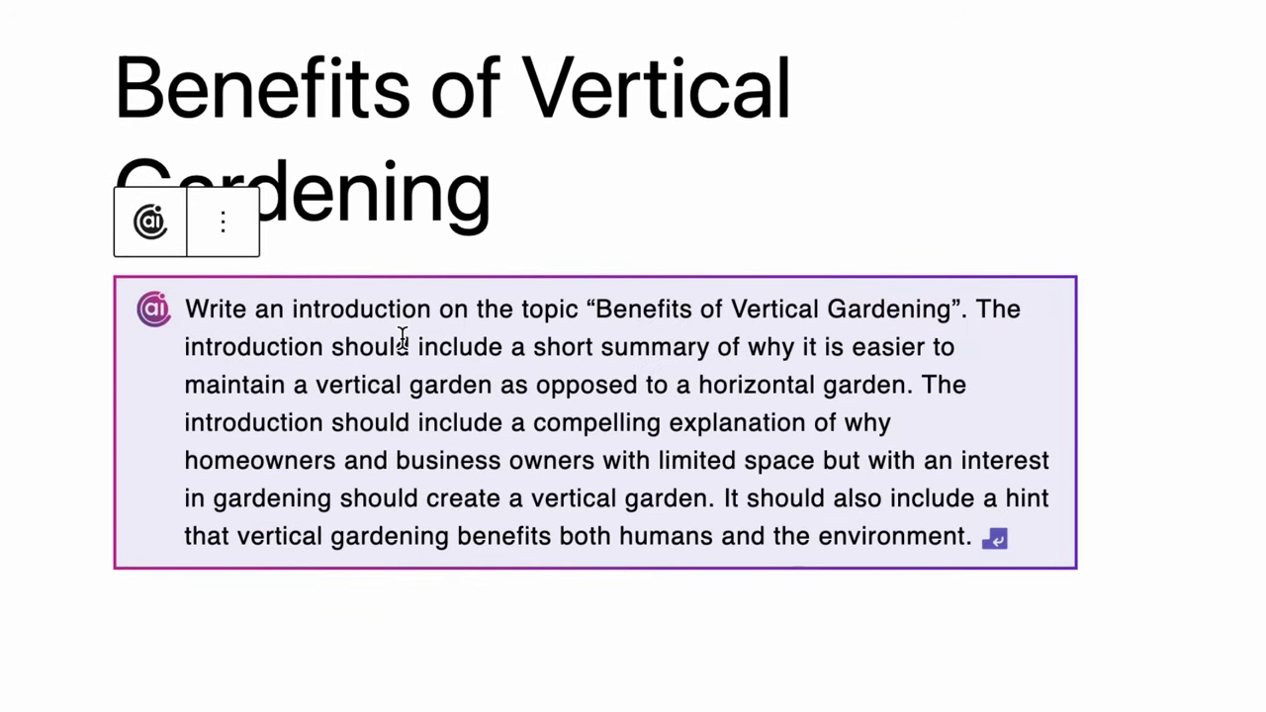
{"action": "left_click_drag", "start_coordinate": [187, 307], "coordinate": [977, 309]}
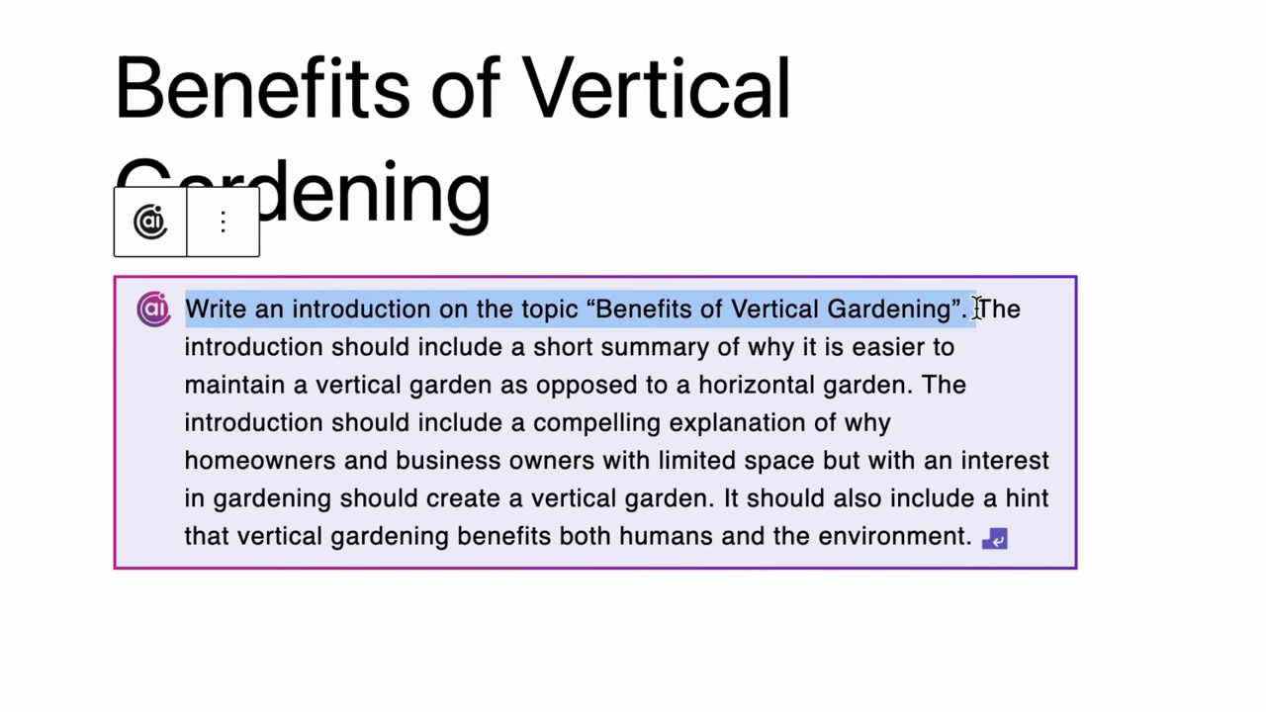
{"action": "left_click", "coordinate": [977, 309]}
{"action": "left_click_drag", "start_coordinate": [976, 309], "coordinate": [927, 389]}
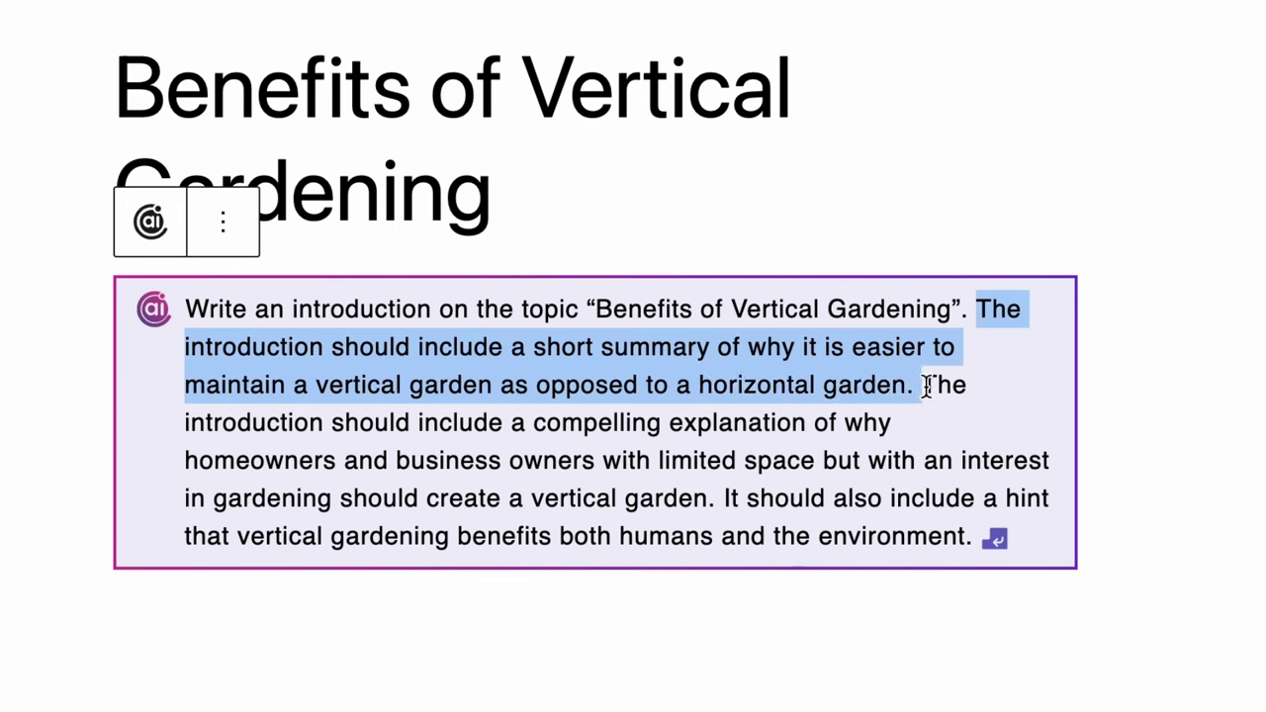
{"action": "left_click", "coordinate": [927, 386]}
{"action": "left_click_drag", "start_coordinate": [925, 384], "coordinate": [718, 505]}
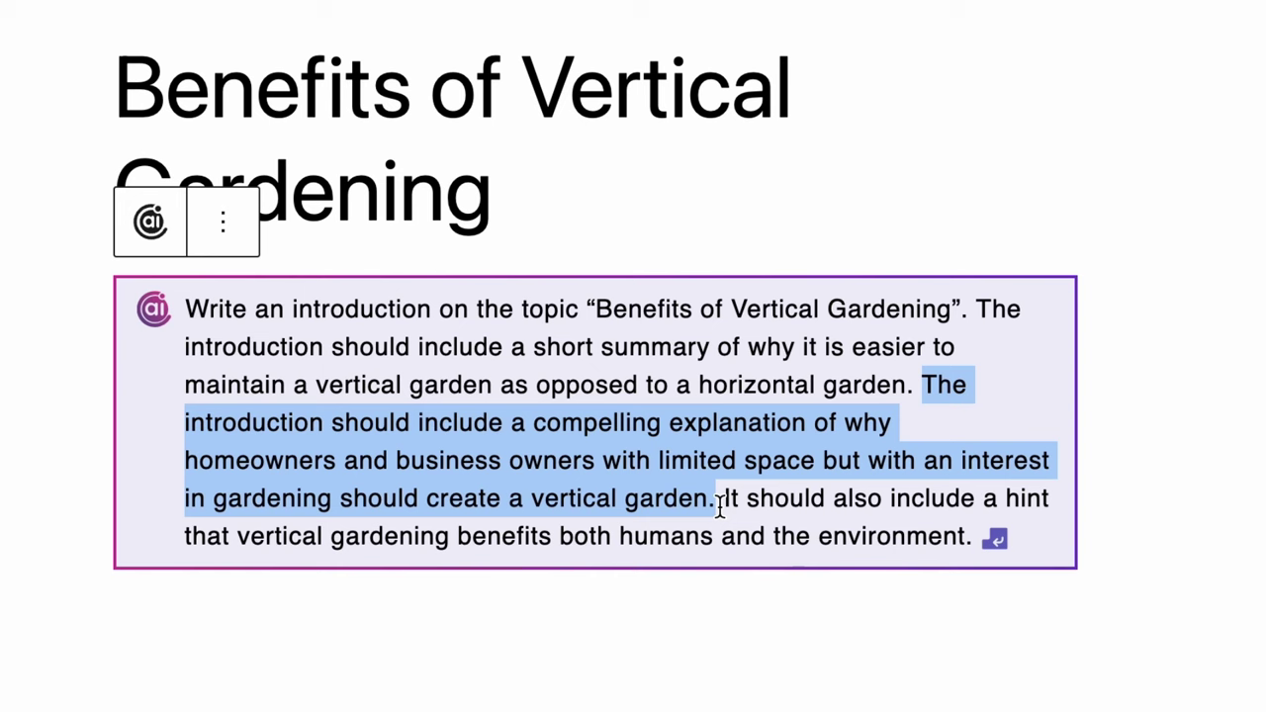
{"action": "left_click_drag", "start_coordinate": [984, 499], "coordinate": [977, 541]}
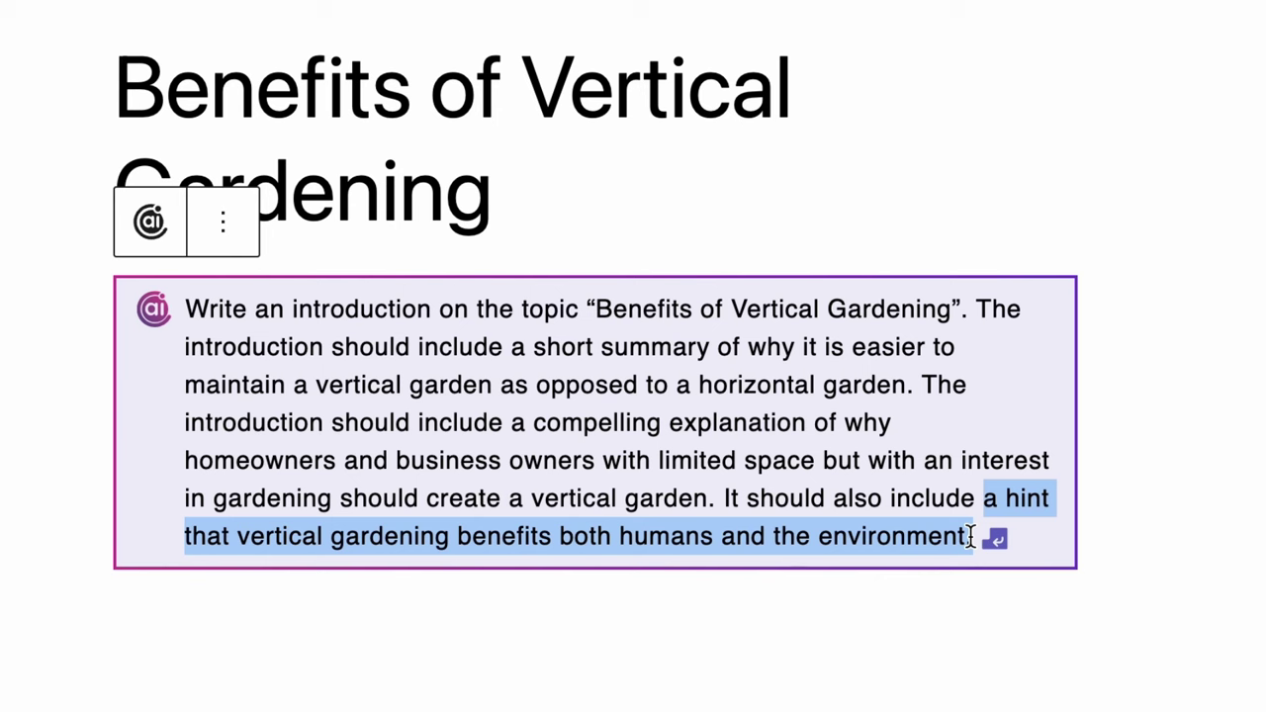
{"action": "left_click", "coordinate": [863, 425]}
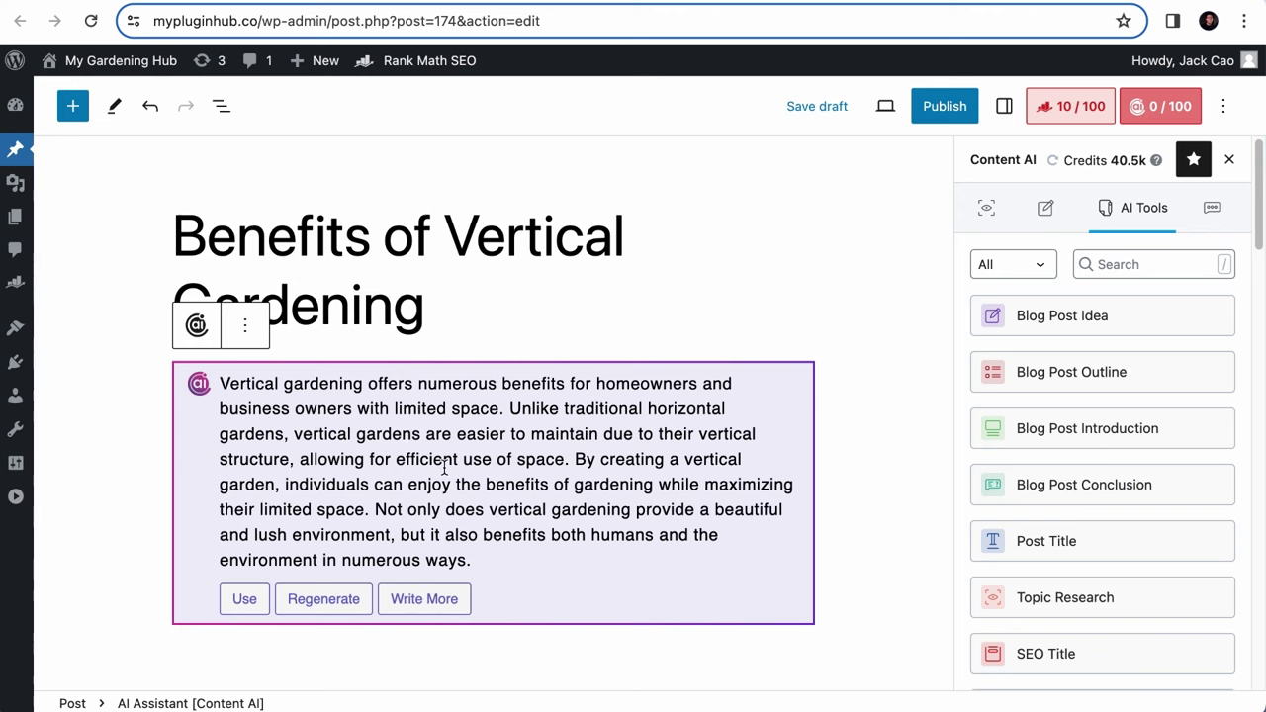
Delete the AI Assistant block, paste the prompt as a plain paragraph, and remove a stray paragraph
{"action": "left_click", "coordinate": [245, 324]}
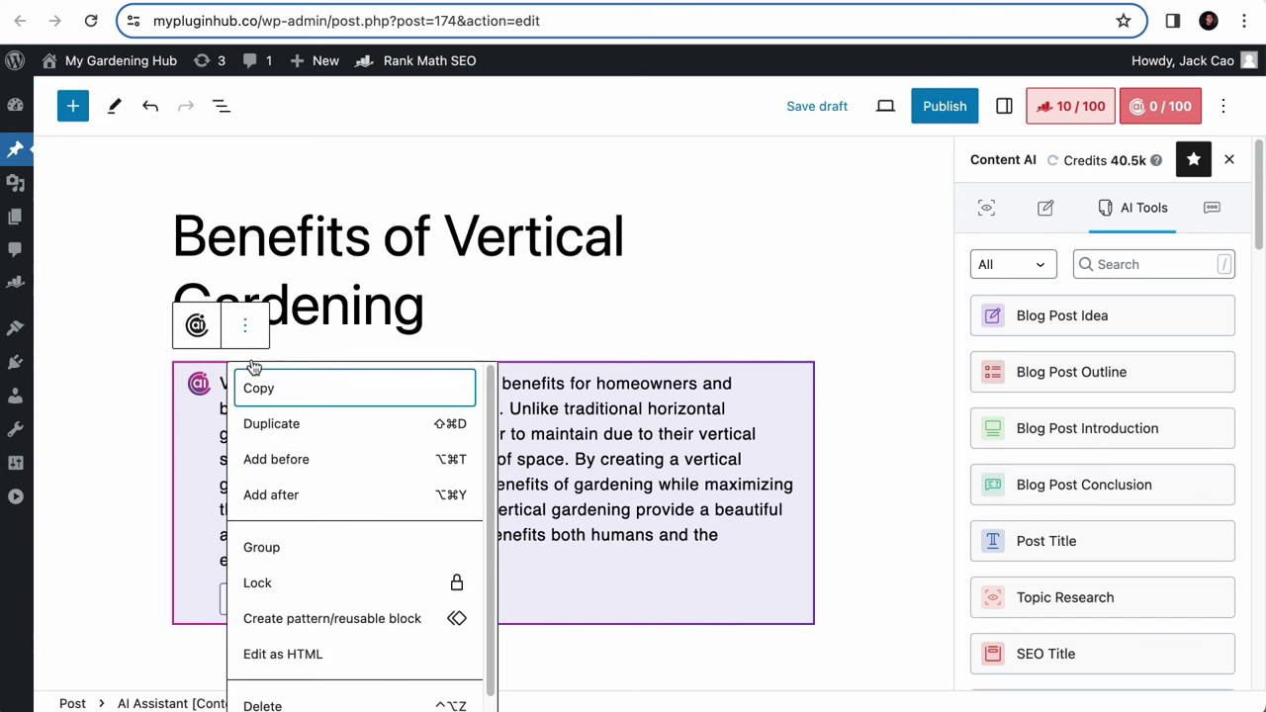
{"action": "left_click", "coordinate": [330, 689]}
{"action": "type", "text": "Write an introduction on the topic \"Benefits of Vertical Gardening\". The introduction should include a short summary of why it is easier to maintain a vertical garden as opposed to a horizontal garden. The introduction should include a compelling explanation of why homeowners and business owners with limited space but with an interest in gardening should create a vertical garden. It should also include a hint that vertical gardening benefits both humans and the environment."}
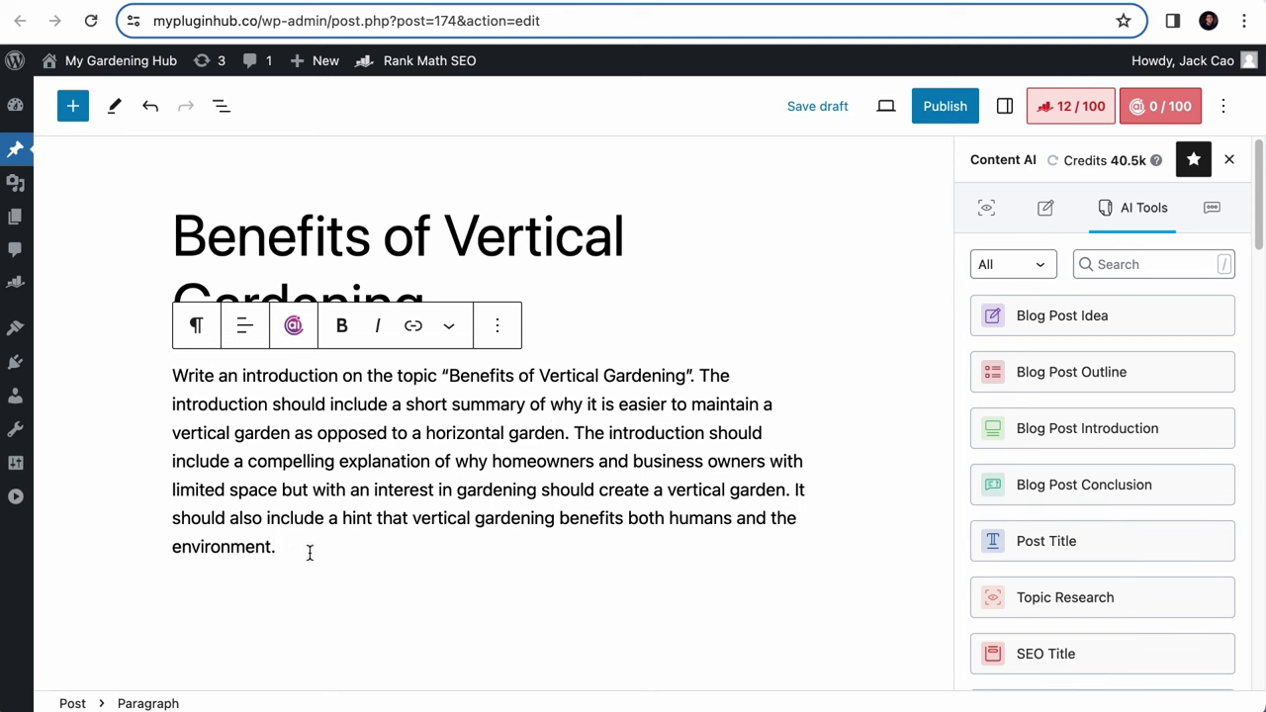
{"action": "key", "text": "Return"}
{"action": "type", "text": "dxhxdg"}
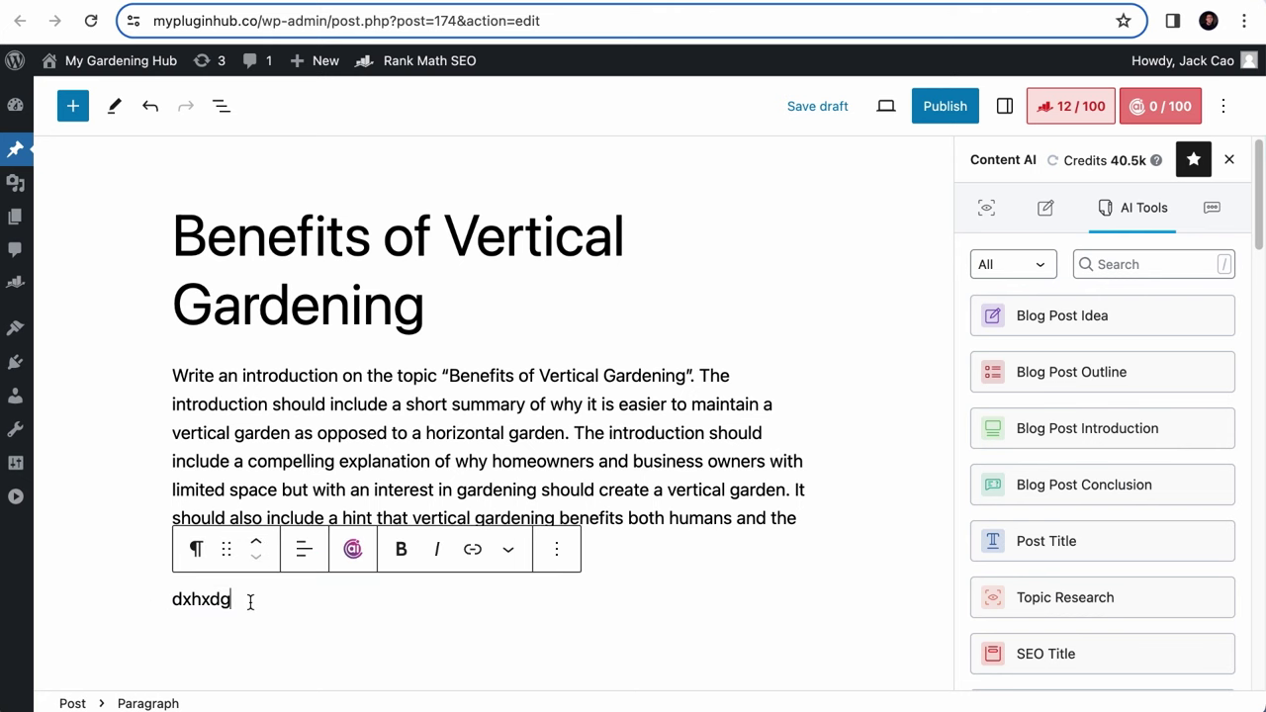
{"action": "left_click_drag", "start_coordinate": [249, 600], "coordinate": [184, 599]}
{"action": "key", "text": "BackSpace"}
{"action": "key", "text": "BackSpace"}
{"action": "key", "text": "BackSpace"}
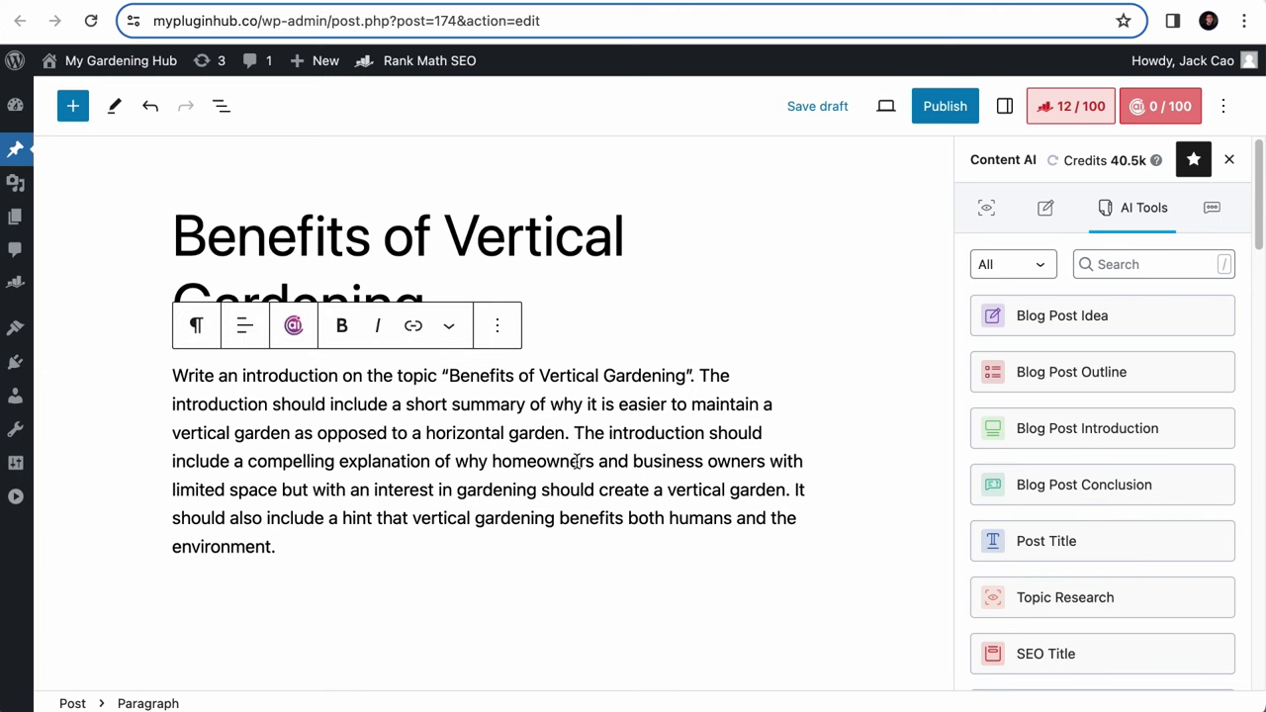
{"action": "left_click", "coordinate": [294, 330]}
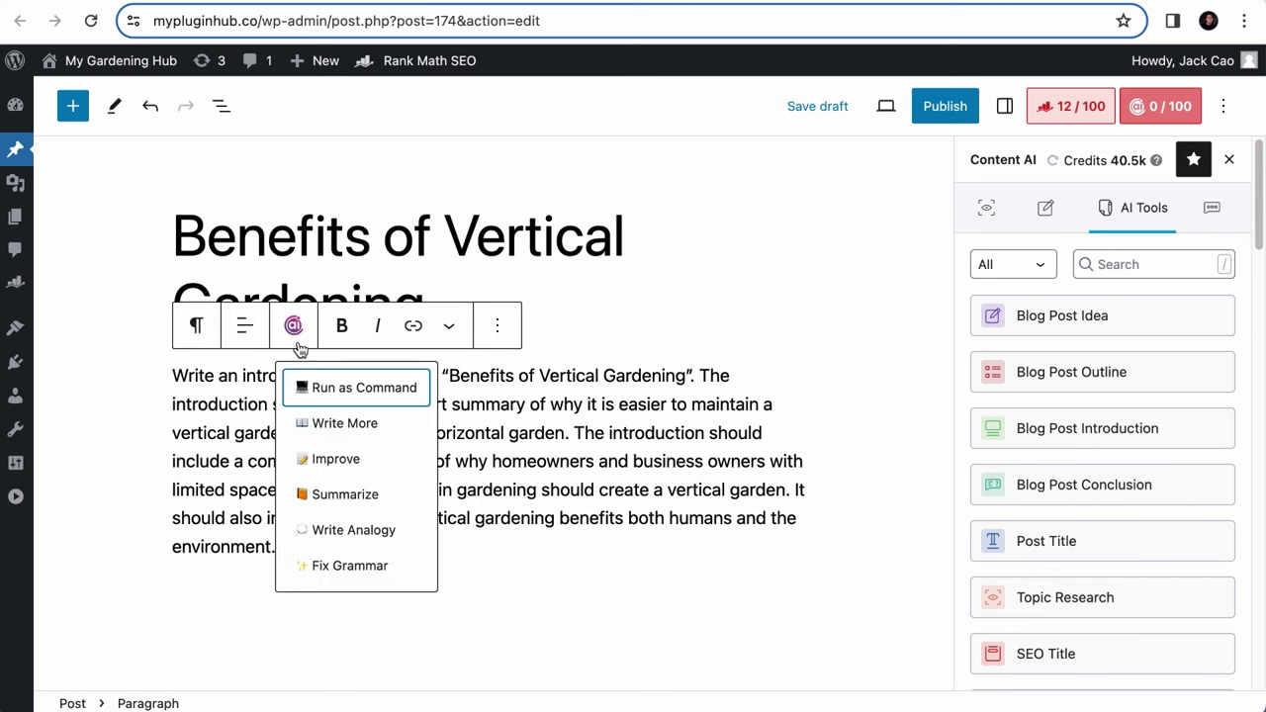
Run the prompt paragraph as a Content AI command, then select the whole paragraph
{"action": "left_click", "coordinate": [320, 391]}
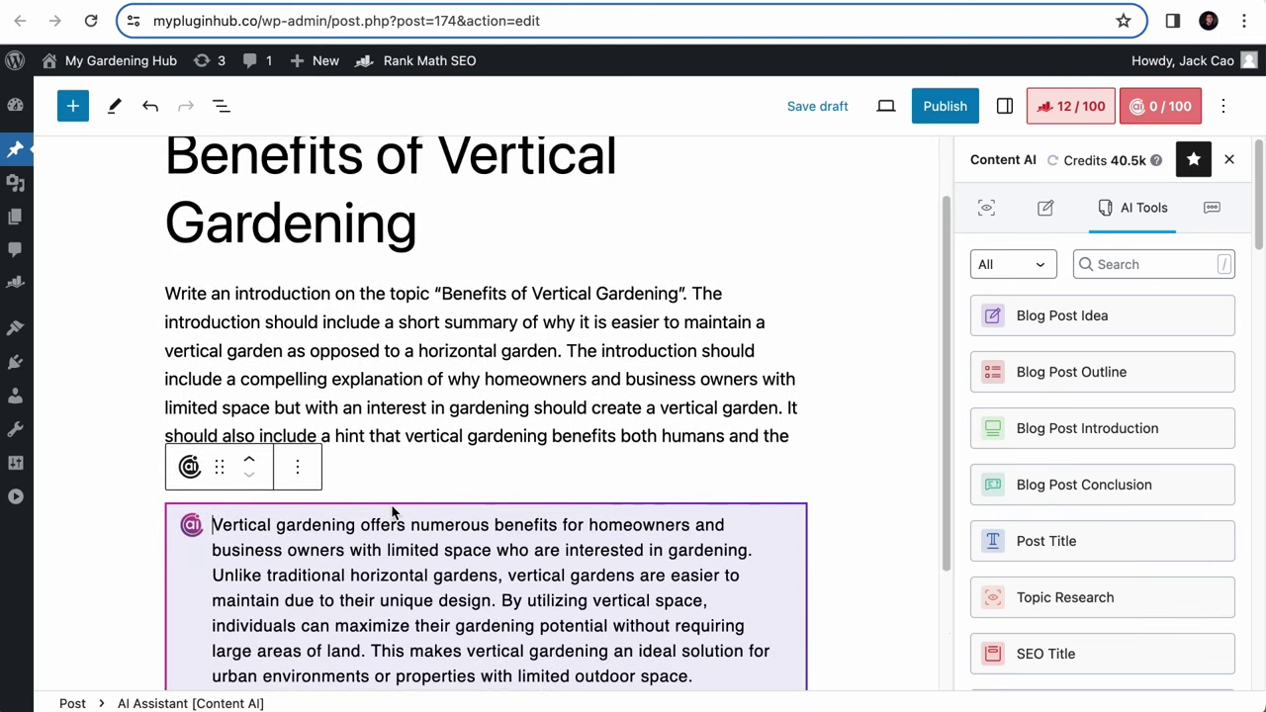
{"action": "scroll", "coordinate": [393, 505], "scroll_direction": "down", "scroll_amount": 3}
{"action": "scroll", "coordinate": [394, 511], "scroll_direction": "down", "scroll_amount": 1}
{"action": "scroll", "coordinate": [394, 504], "scroll_direction": "up", "scroll_amount": 3}
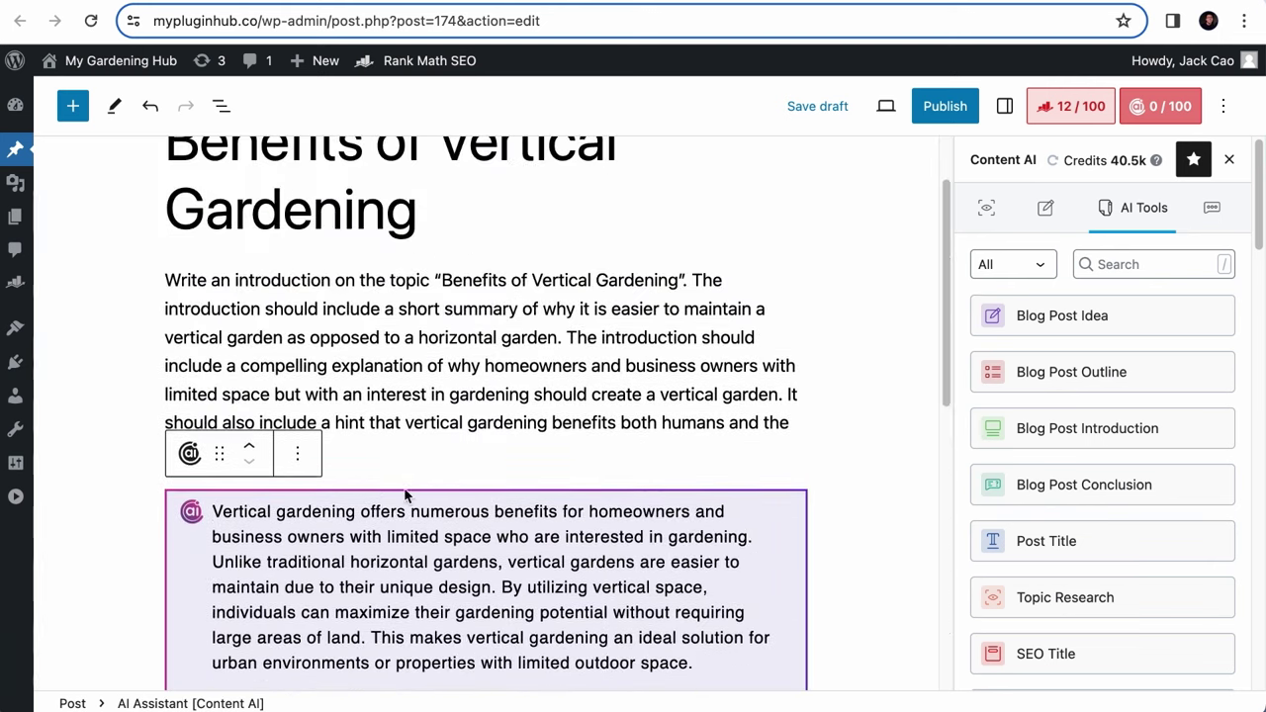
{"action": "triple_click", "coordinate": [443, 401]}
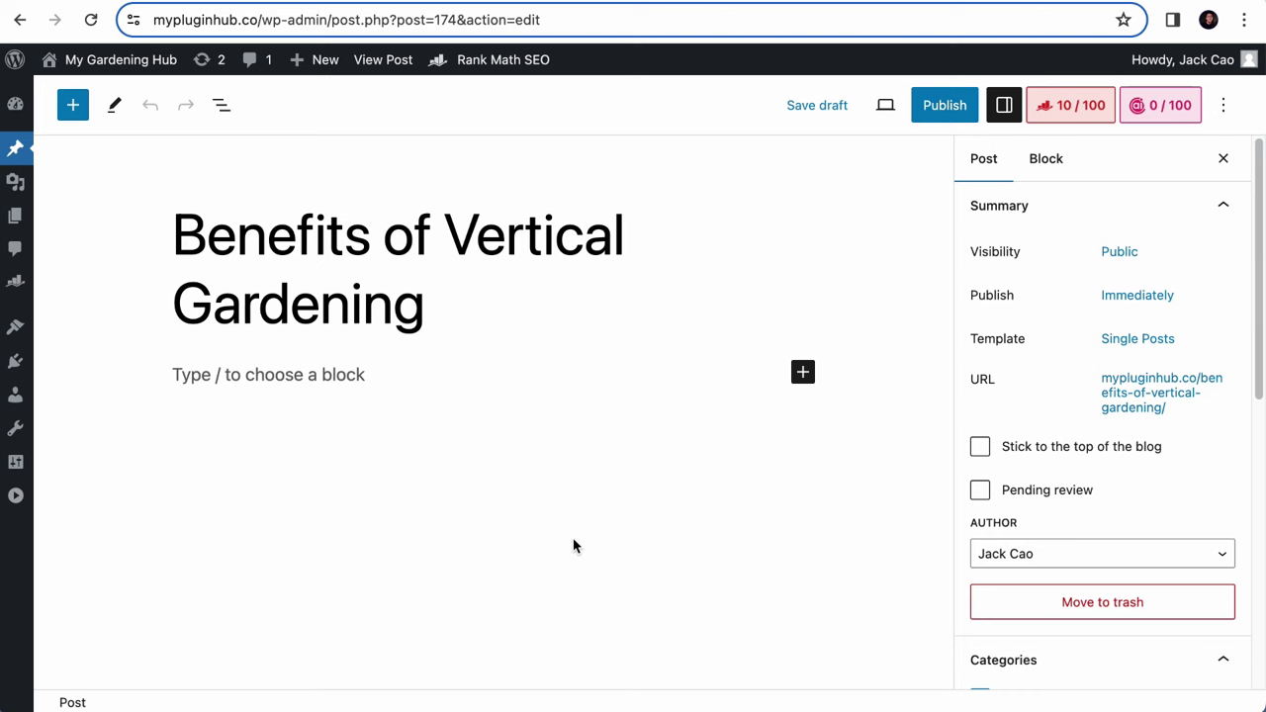
Show the post's Content AI Write options, then go to Rank Math's Content AI admin page
{"action": "left_click", "coordinate": [1157, 111]}
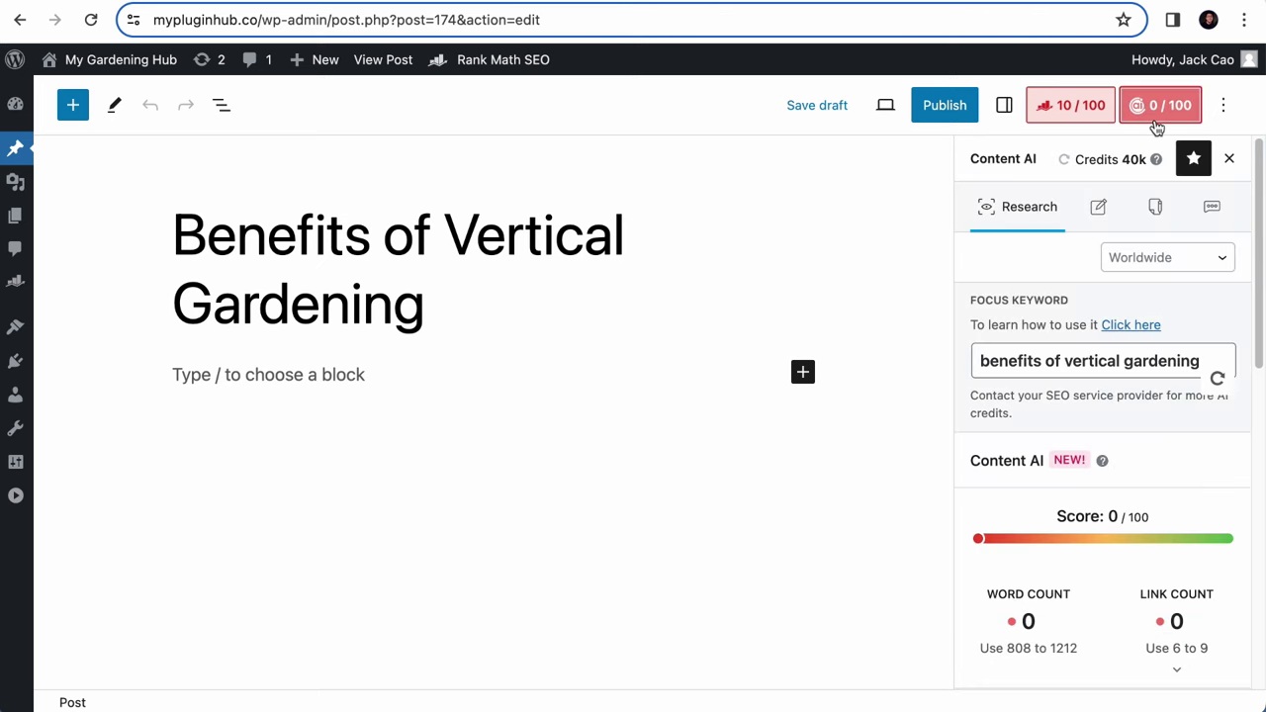
{"action": "left_click", "coordinate": [1100, 210]}
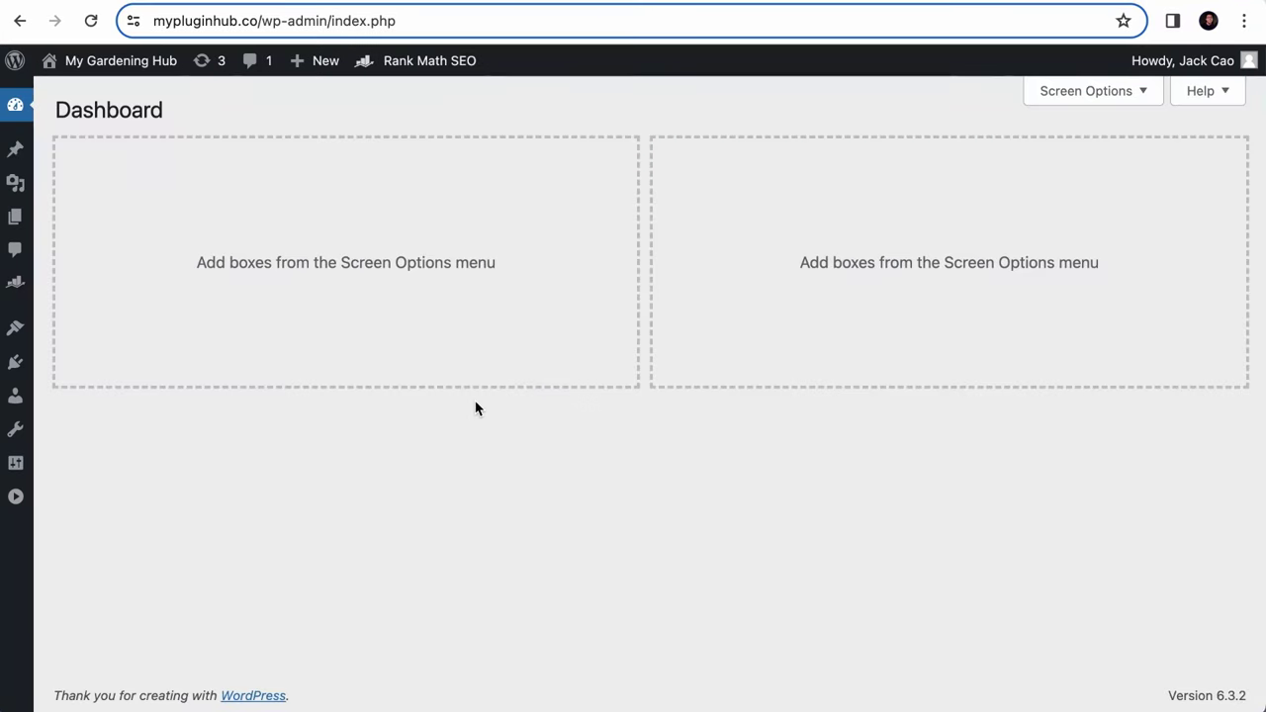
{"action": "mouse_move", "coordinate": [20, 289]}
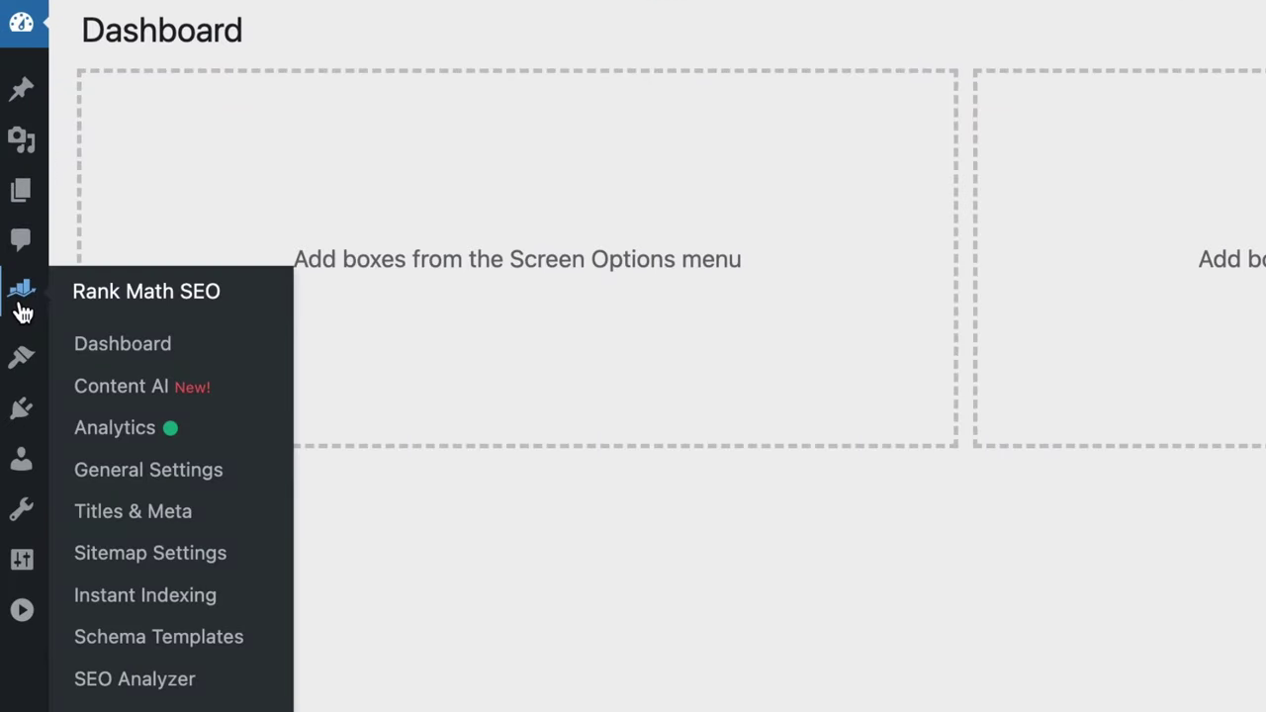
{"action": "left_click", "coordinate": [119, 346]}
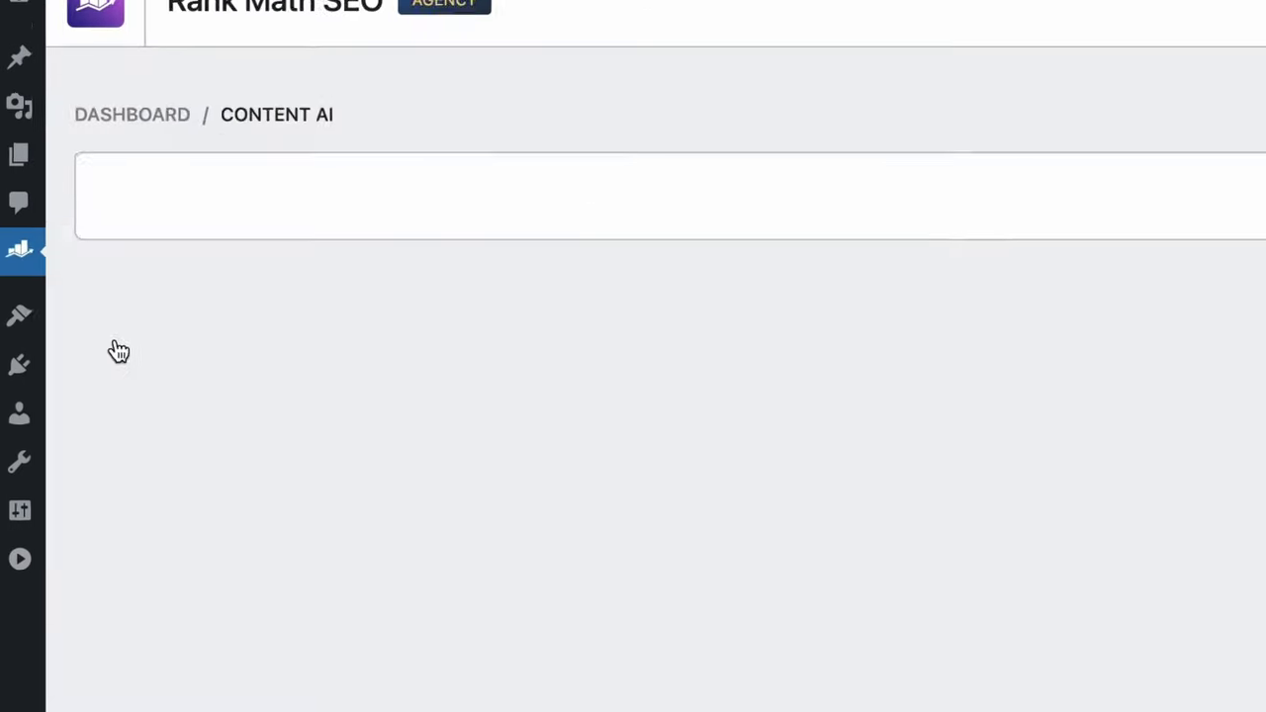
Open the Content Editor and set the Write output length to long
{"action": "left_click", "coordinate": [195, 238]}
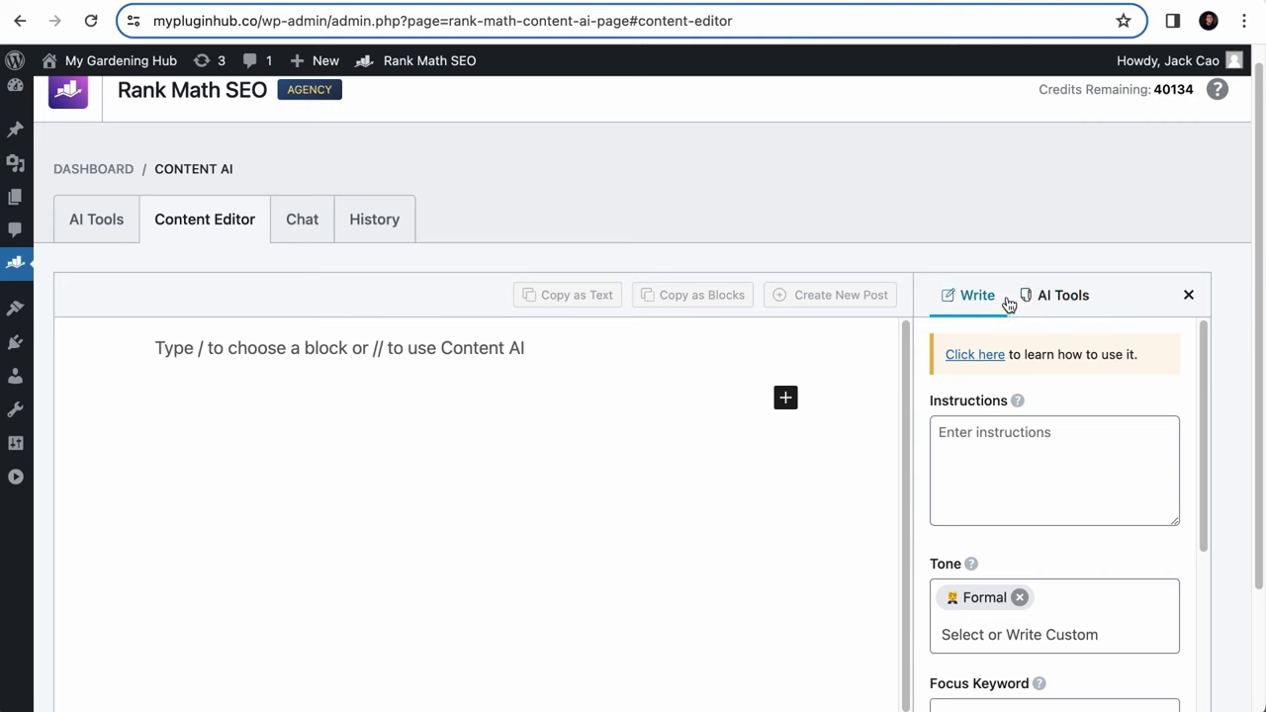
{"action": "left_click", "coordinate": [970, 475]}
{"action": "left_click", "coordinate": [979, 612]}
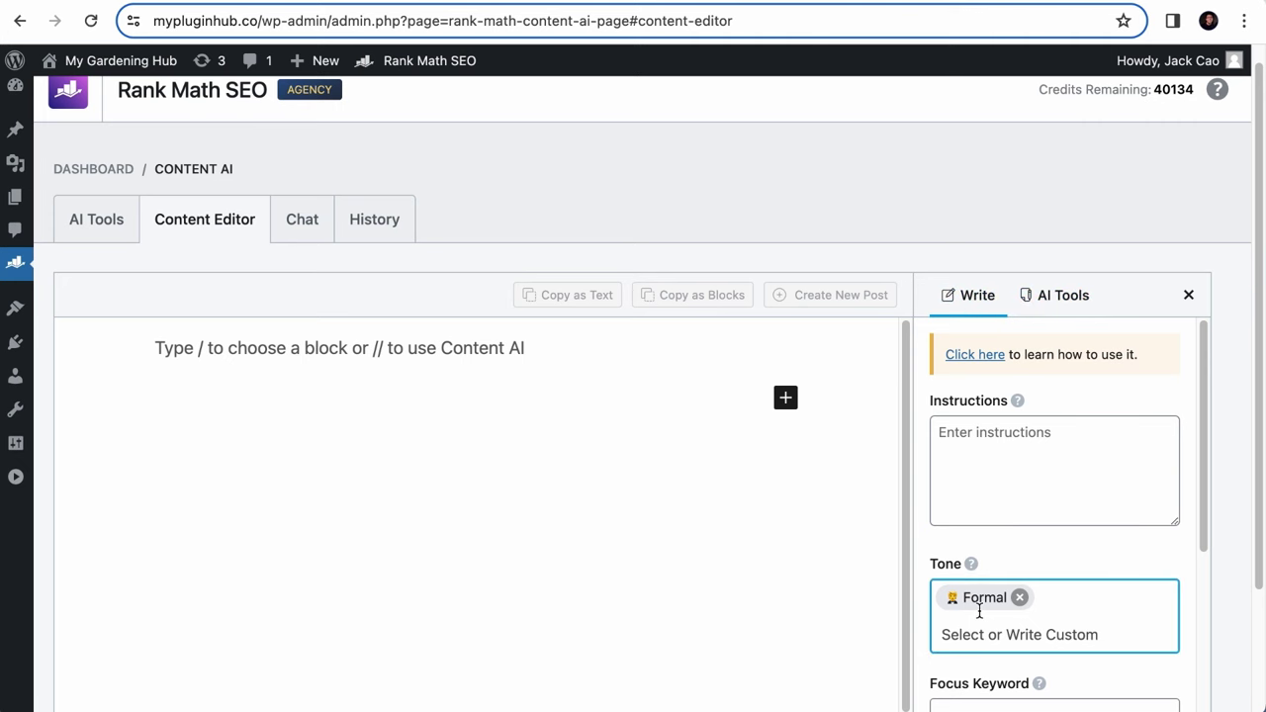
{"action": "scroll", "coordinate": [1029, 515], "scroll_direction": "down", "scroll_amount": 1}
{"action": "left_click", "coordinate": [991, 378]}
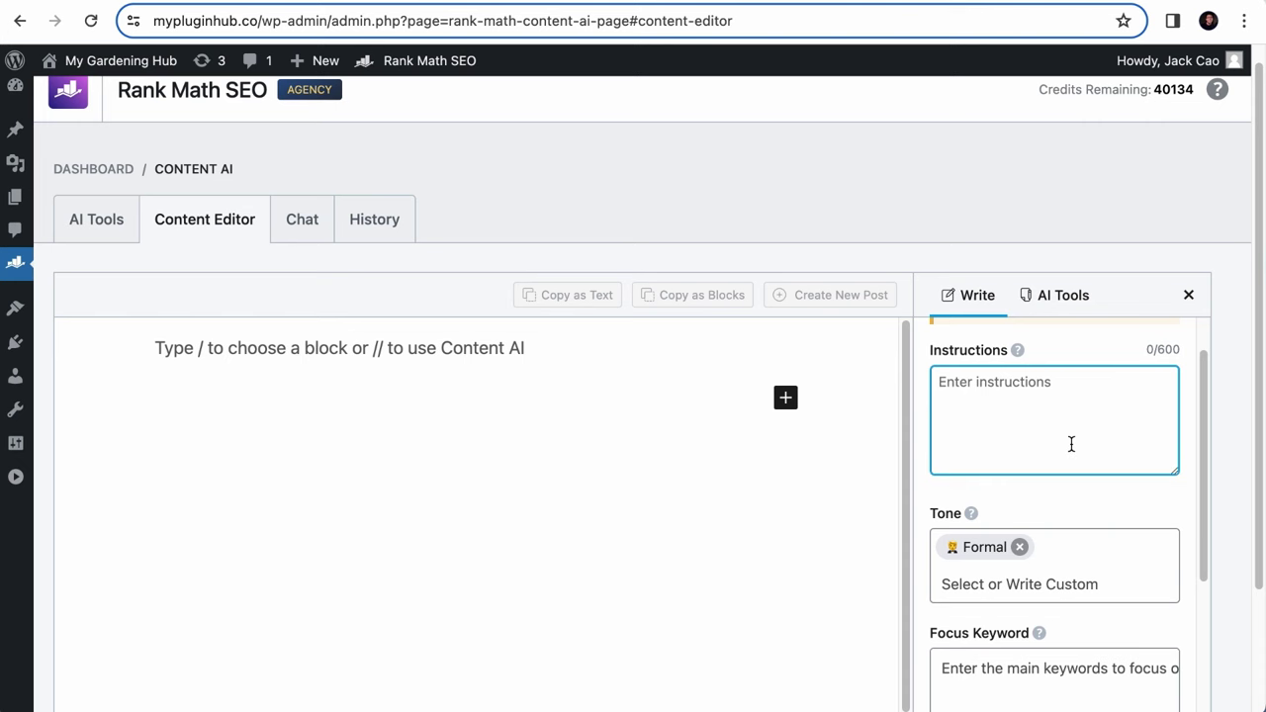
{"action": "scroll", "coordinate": [1072, 503], "scroll_direction": "down", "scroll_amount": 3}
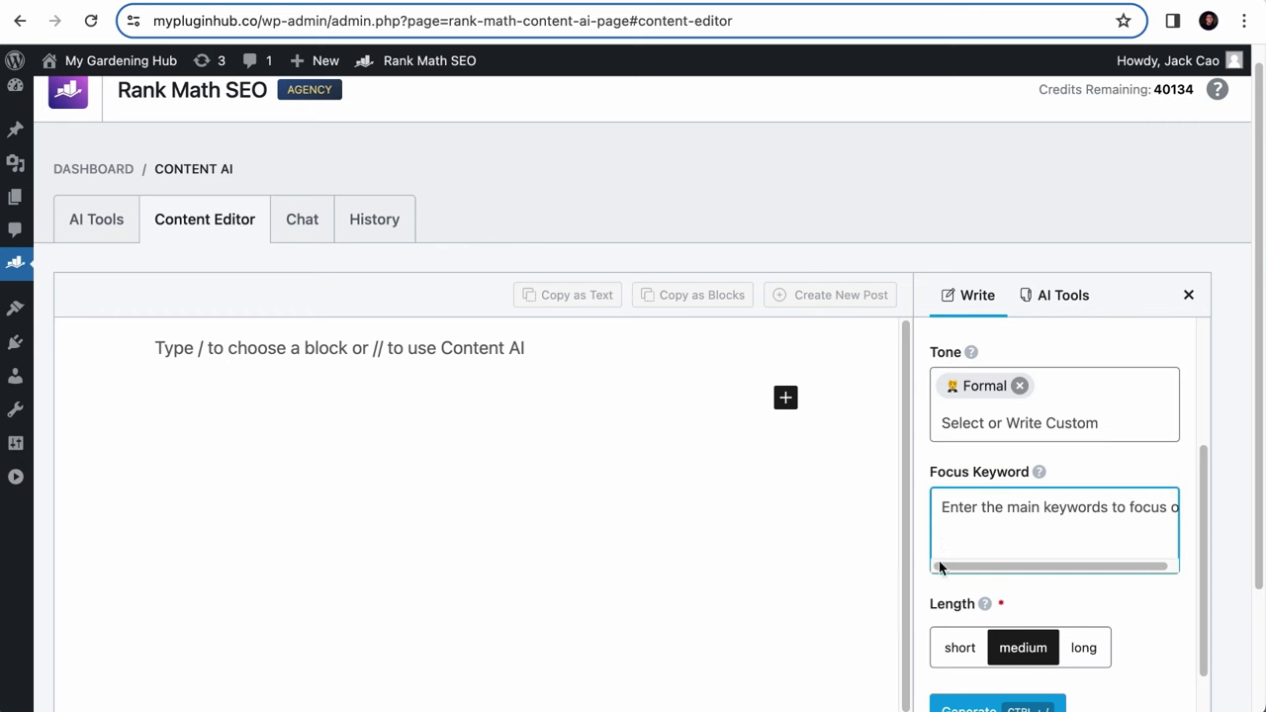
{"action": "scroll", "coordinate": [1069, 604], "scroll_direction": "down", "scroll_amount": 1}
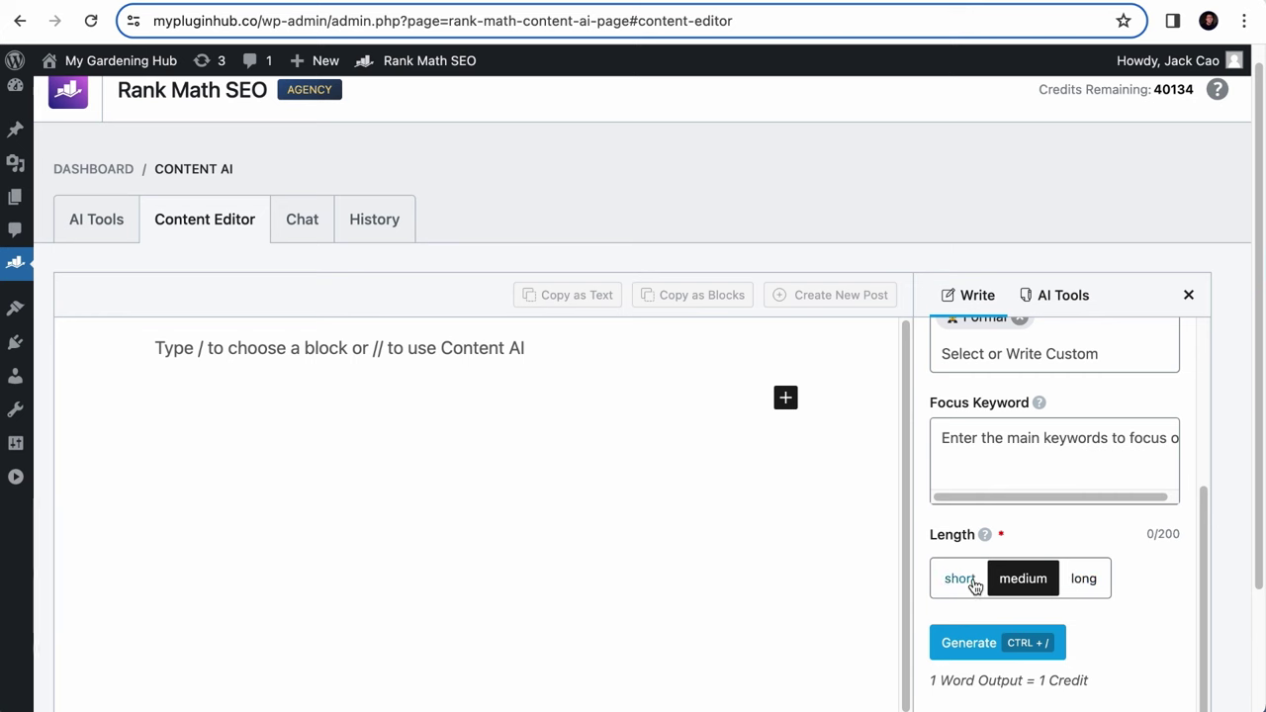
{"action": "left_click", "coordinate": [968, 583]}
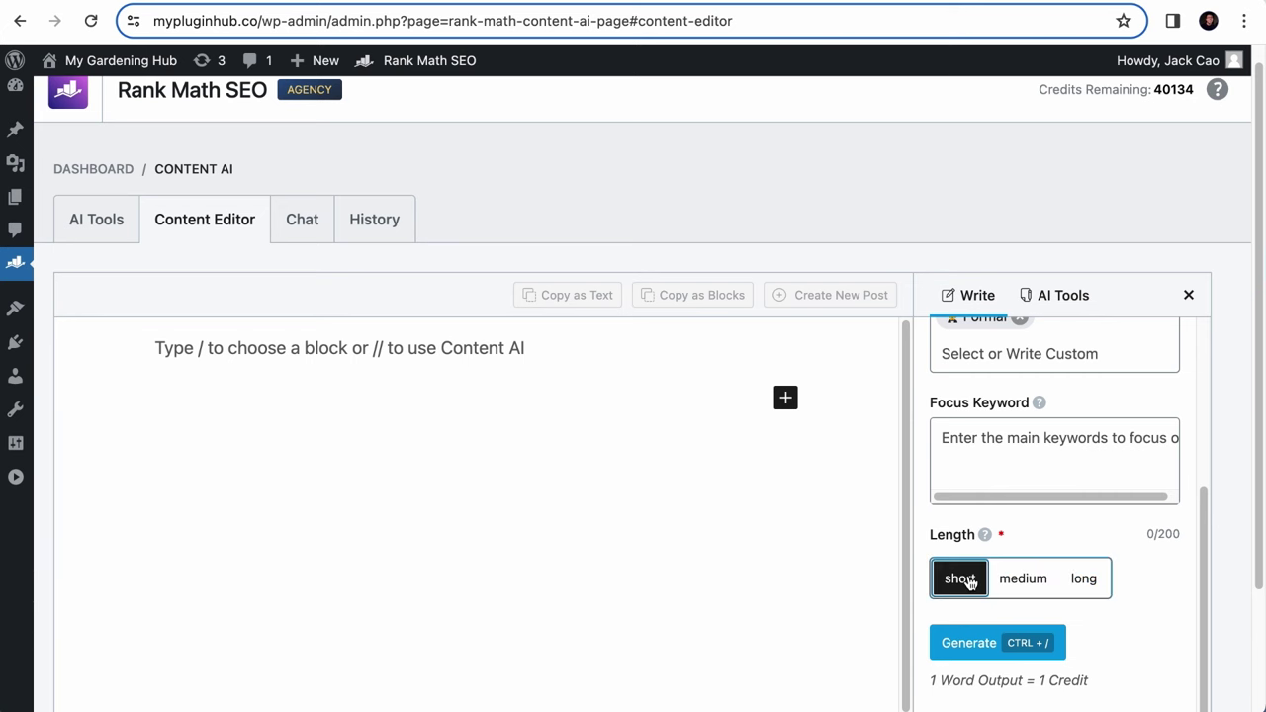
{"action": "left_click", "coordinate": [1024, 582]}
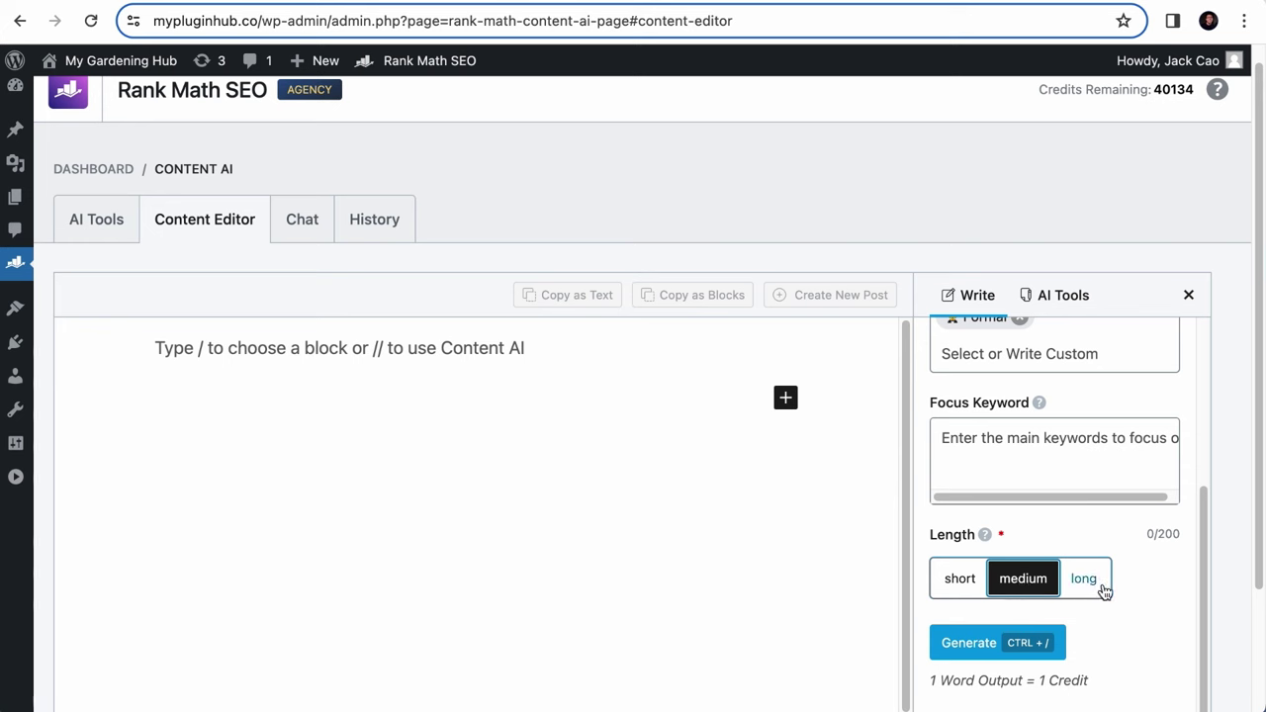
{"action": "left_click", "coordinate": [1102, 588]}
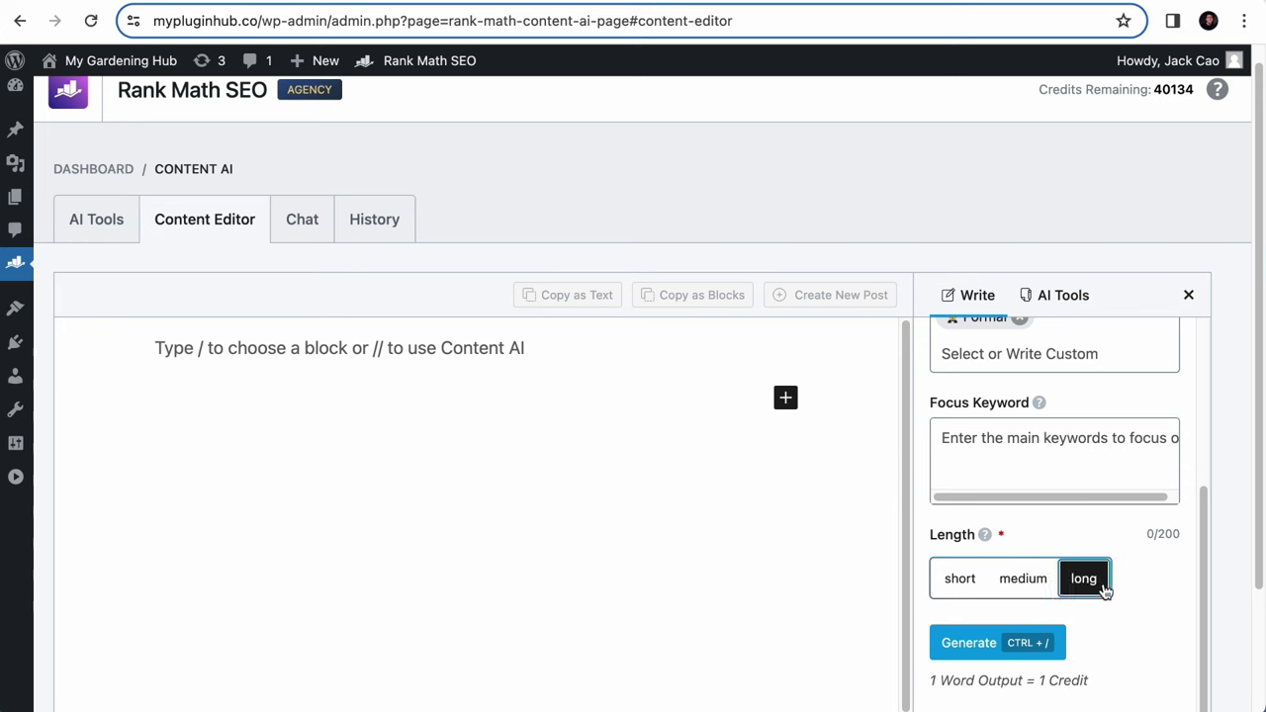
Paste the introduction prompt into the Instructions box
{"action": "scroll", "coordinate": [1104, 584], "scroll_direction": "up", "scroll_amount": 3}
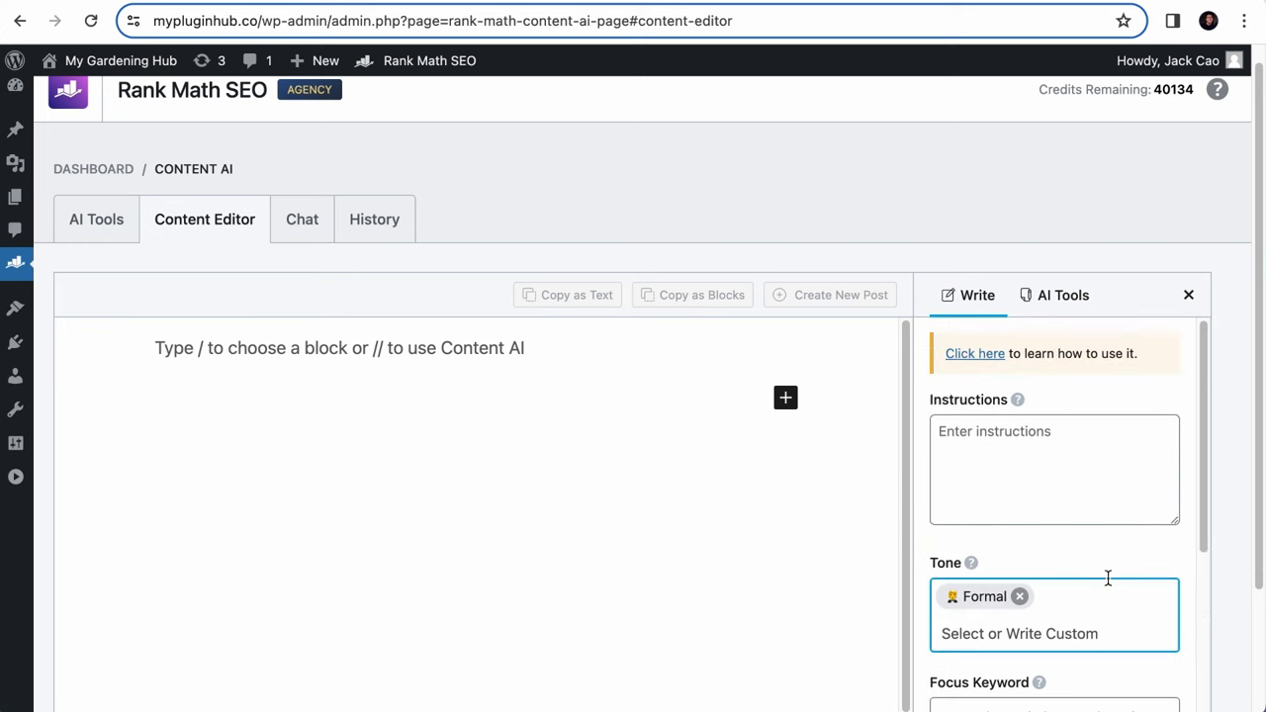
{"action": "left_click", "coordinate": [1049, 486]}
{"action": "key", "text": "ctrl+v"}
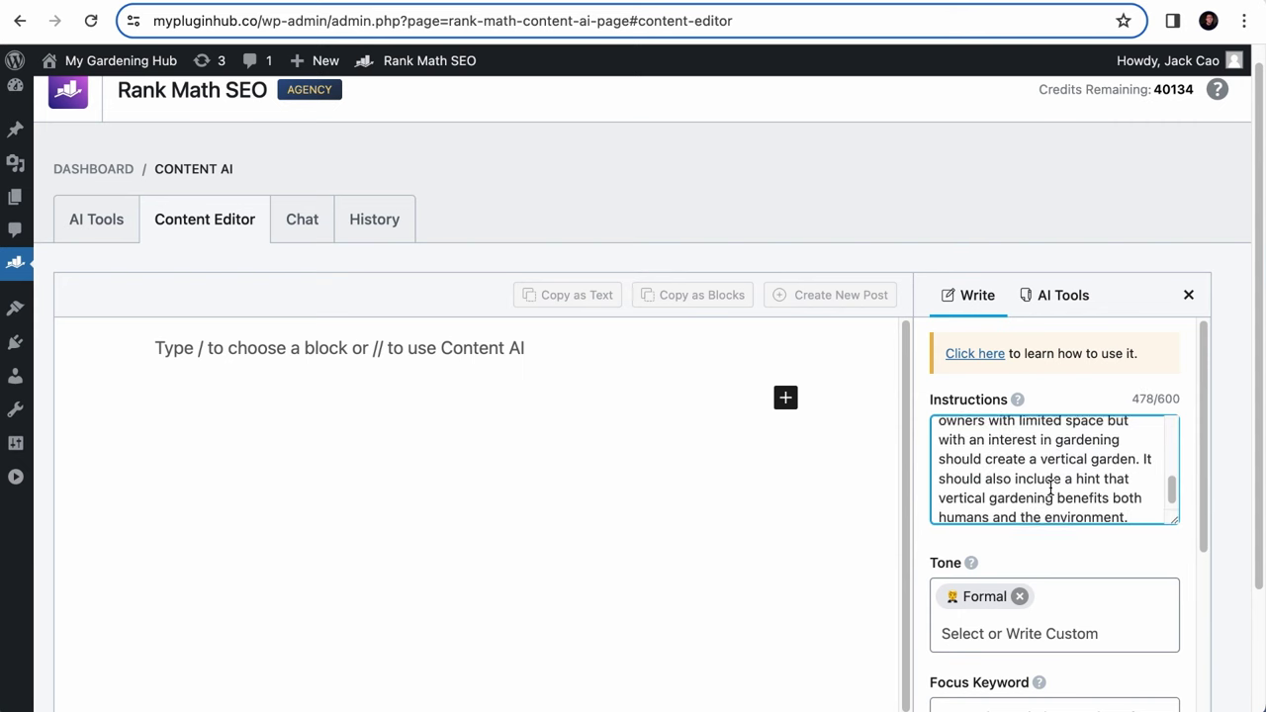
{"action": "scroll", "coordinate": [1050, 486], "scroll_direction": "up", "scroll_amount": 5}
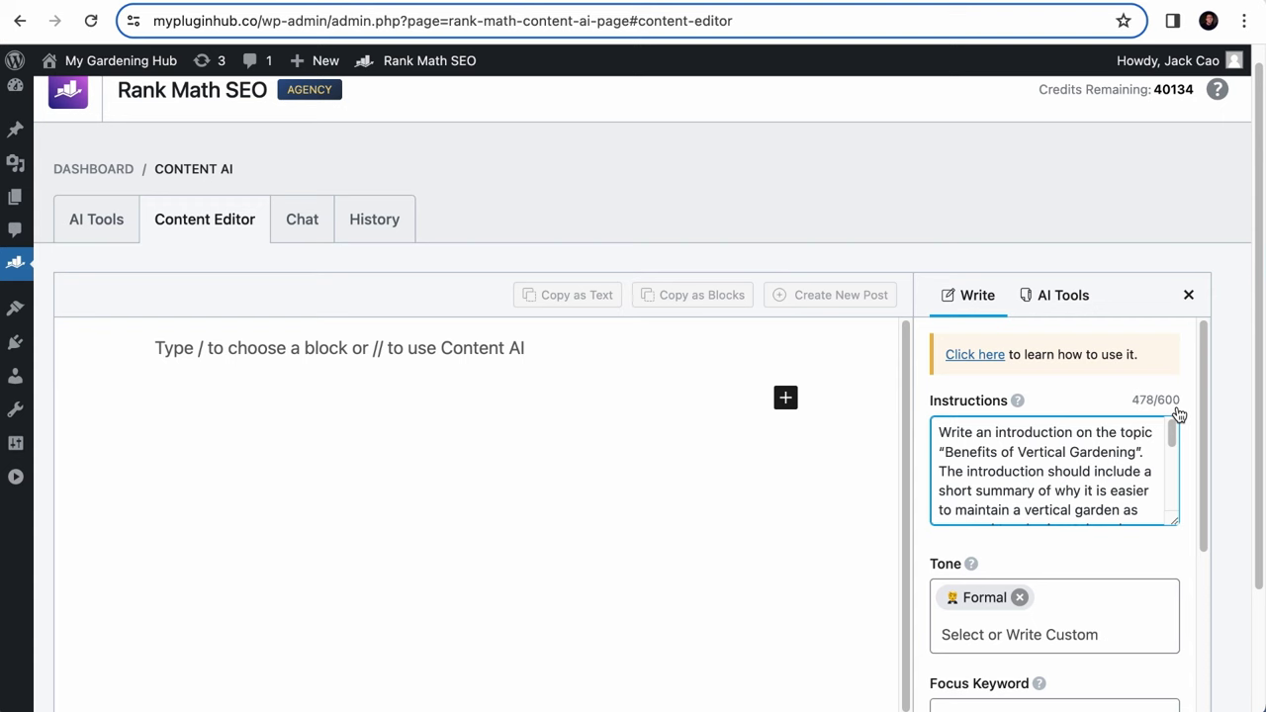
Replace the Formal tone with Friendly, Conversational and Excited tones
{"action": "left_click", "coordinate": [1020, 599]}
{"action": "left_click", "coordinate": [1026, 602]}
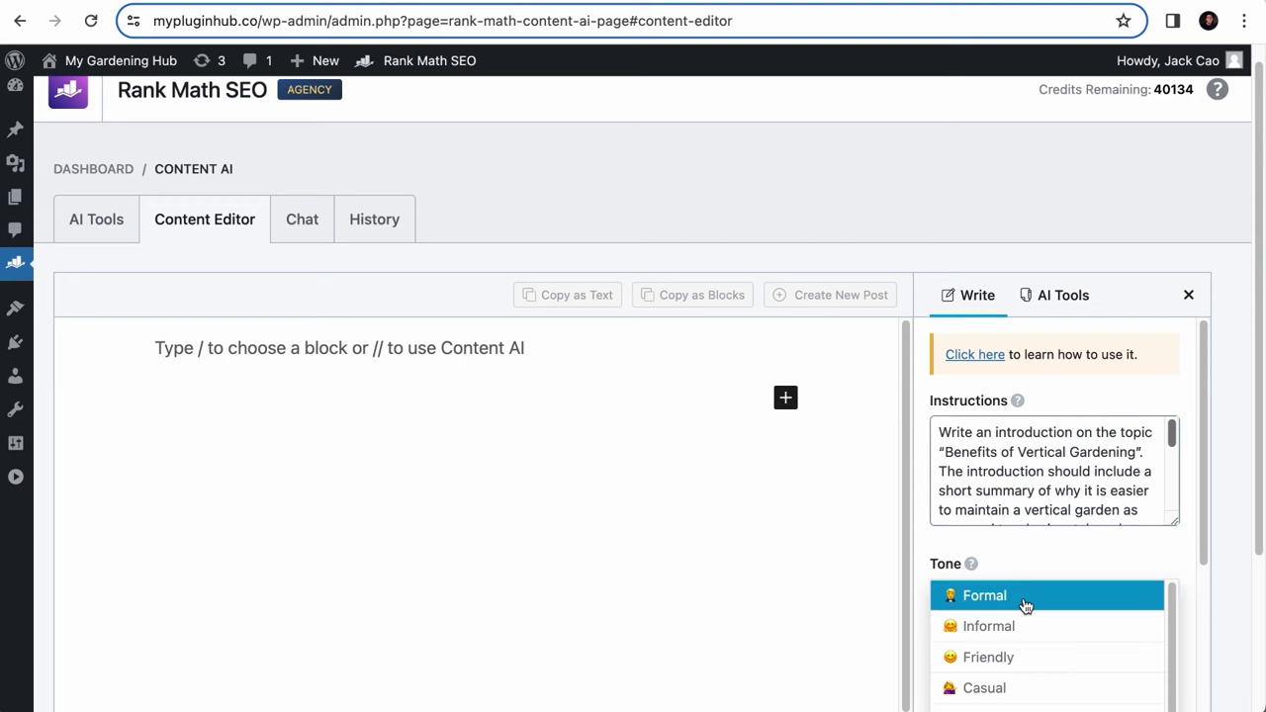
{"action": "key", "text": "Down"}
{"action": "key", "text": "Return"}
{"action": "left_click", "coordinate": [1038, 606]}
{"action": "left_click", "coordinate": [1049, 687]}
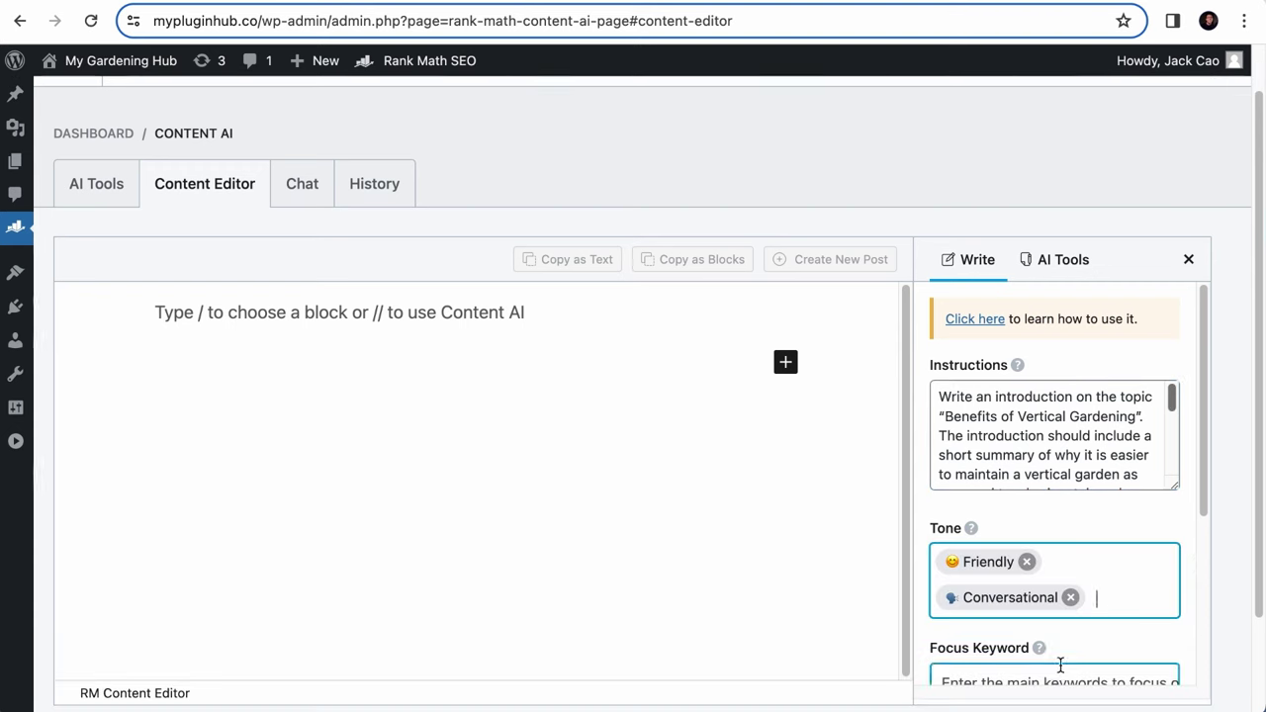
{"action": "scroll", "coordinate": [1188, 565], "scroll_direction": "down", "scroll_amount": 2}
{"action": "left_click", "coordinate": [1132, 515]}
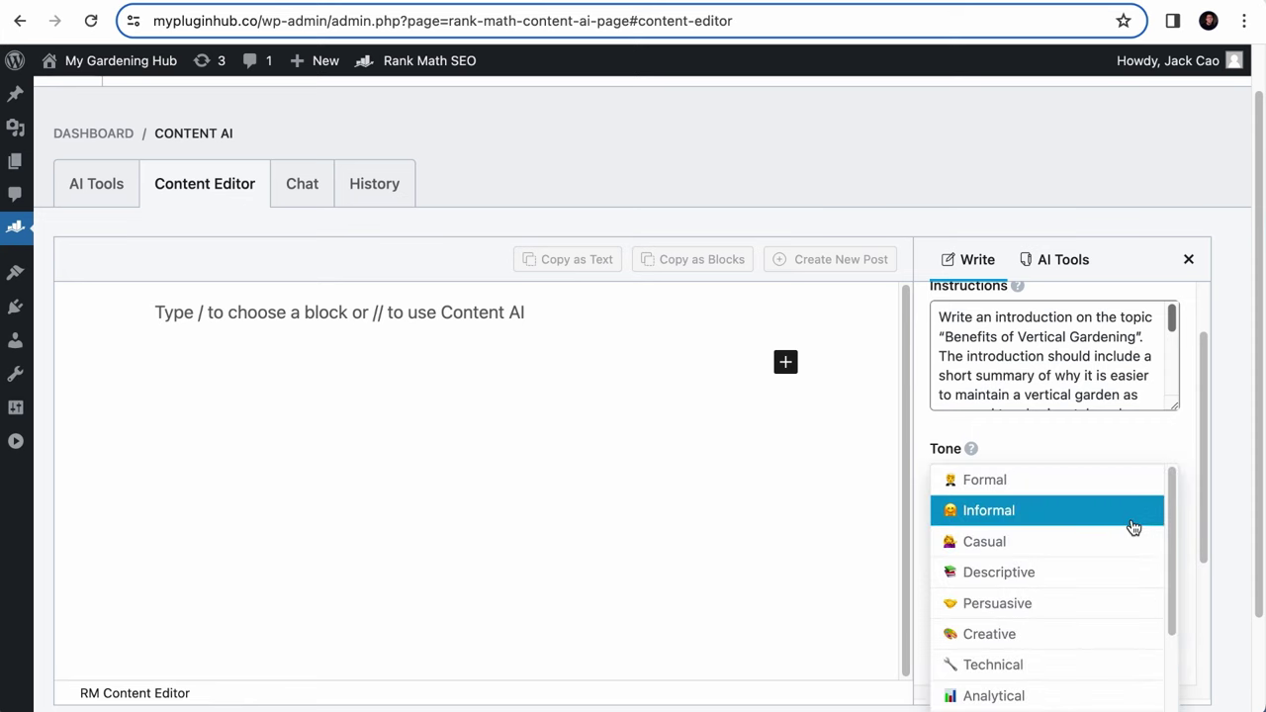
{"action": "type", "text": "Exc"}
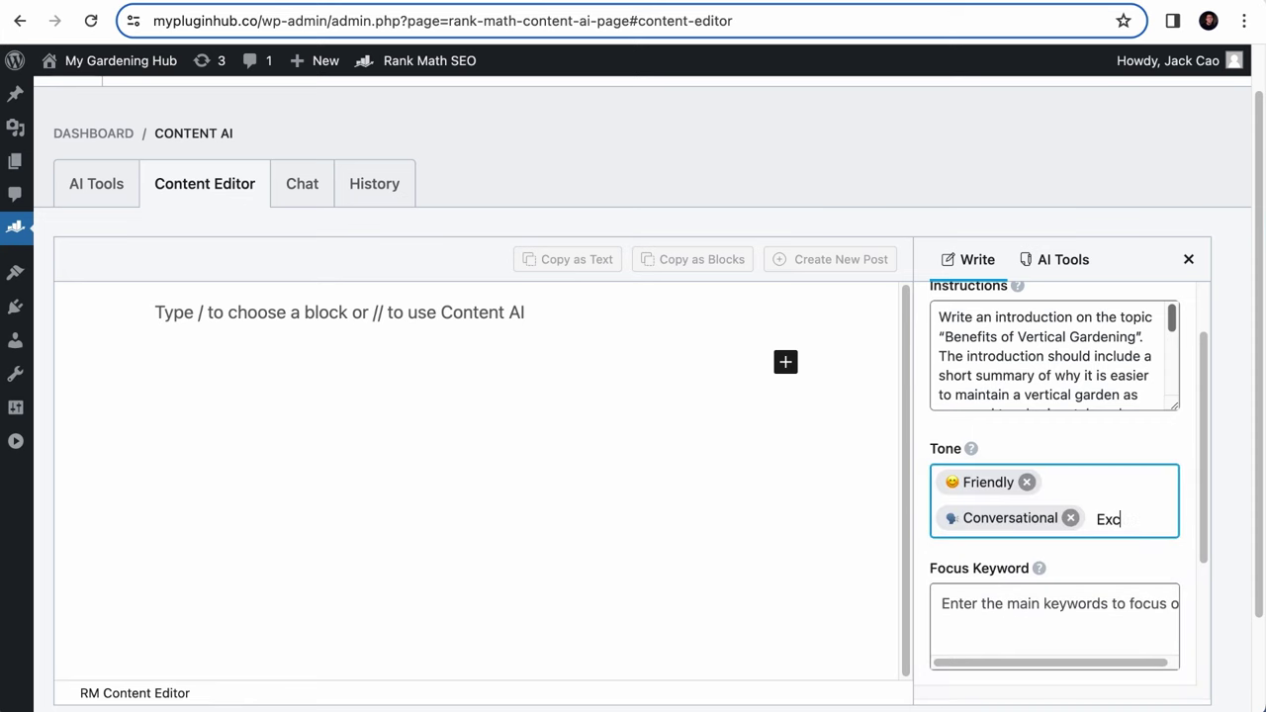
{"action": "type", "text": "ited"}
{"action": "key", "text": "Return"}
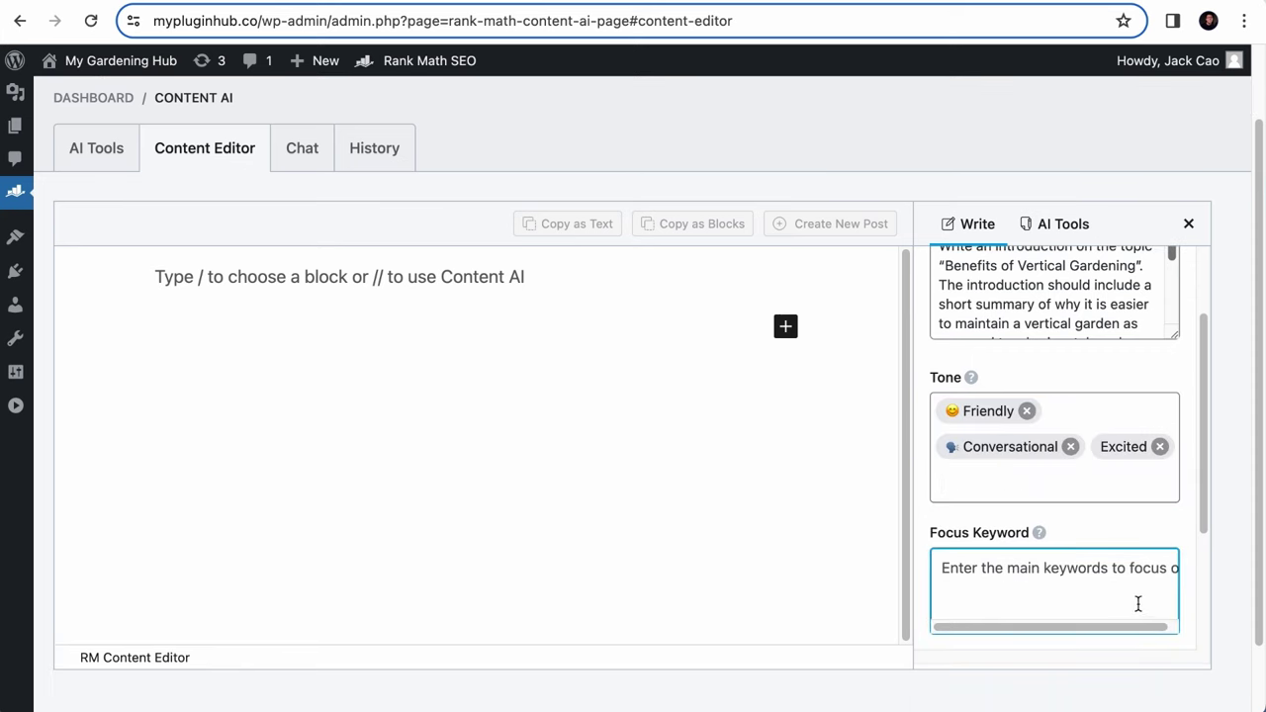
Add focus keywords 'Benefits of Vertical Gardening', 'Pros of Vertical Gardening', 'Benefits of Vertical Gardens', 'Growing a Vertical Garden', then generate
{"action": "scroll", "coordinate": [1134, 601], "scroll_direction": "down", "scroll_amount": 2}
{"action": "left_click", "coordinate": [1113, 522]}
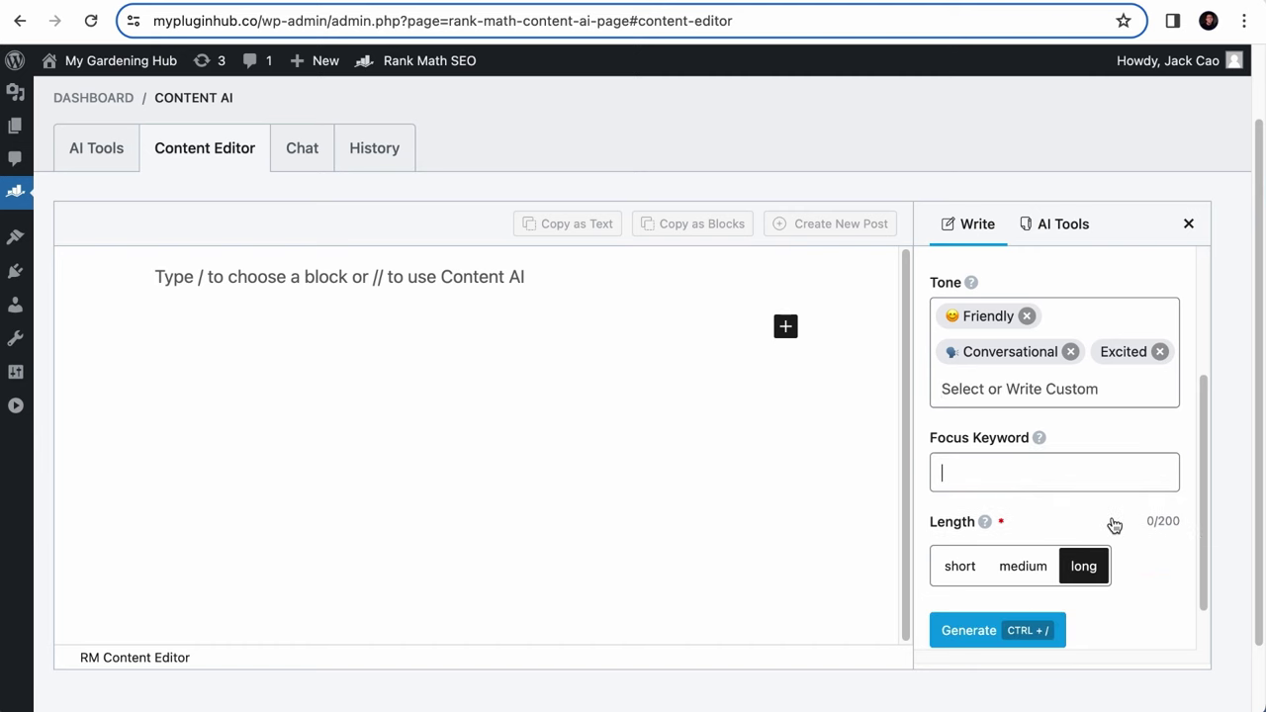
{"action": "type", "text": "Benefits of Vertical Garde"}
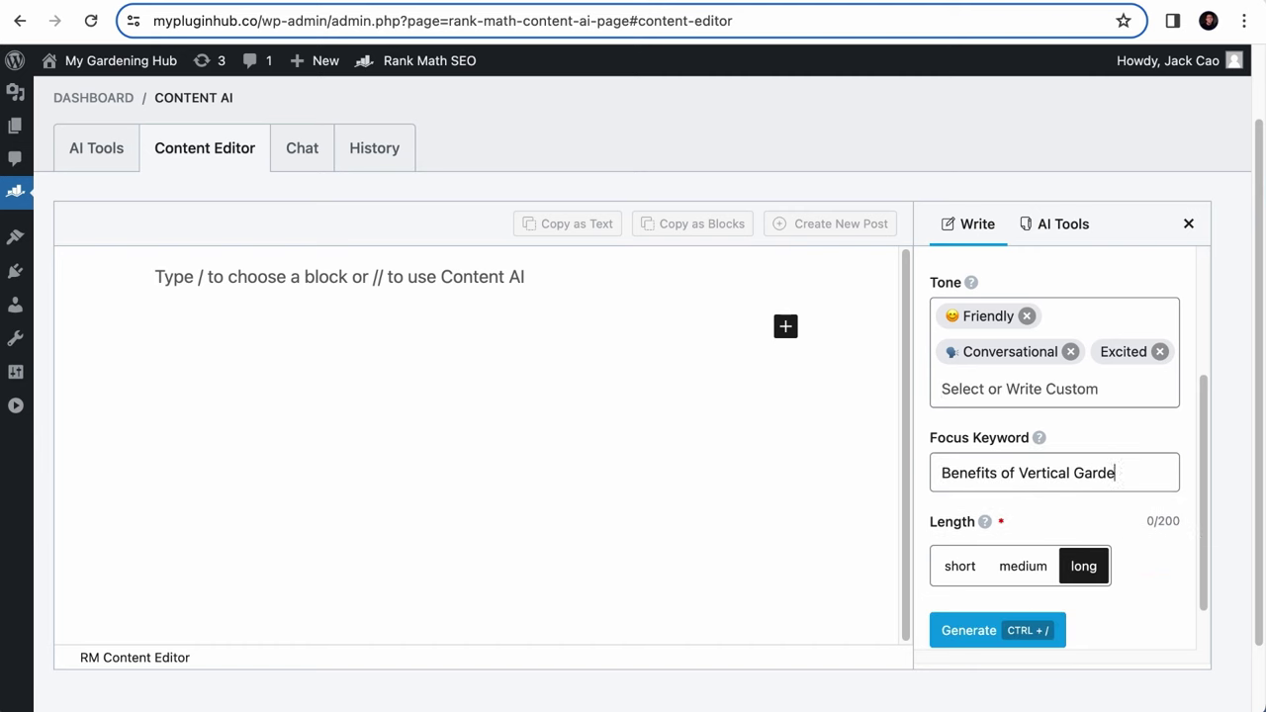
{"action": "type", "text": "ning"}
{"action": "key", "text": "Return"}
{"action": "type", "text": "Pros of Vertical Gardening"}
{"action": "key", "text": "Return"}
{"action": "type", "text": "Benefits of Vertical Garde"}
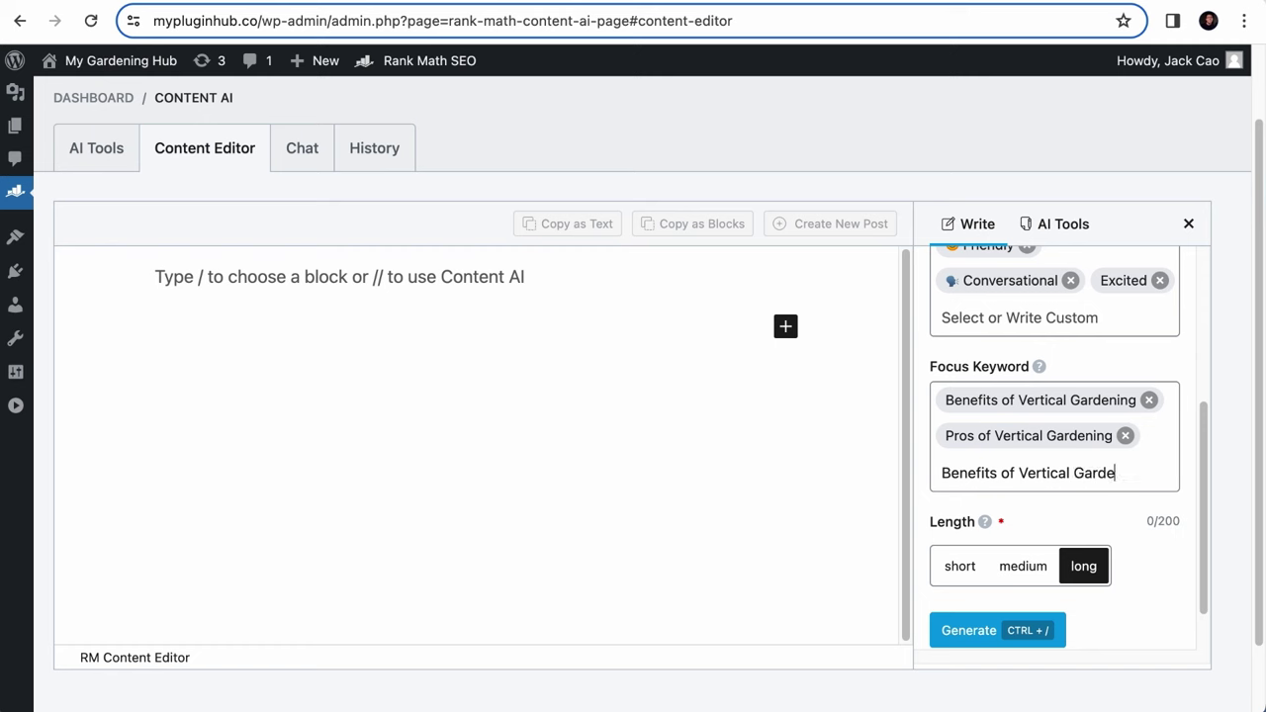
{"action": "type", "text": "ns"}
{"action": "key", "text": "Return"}
{"action": "type", "text": "Growing a Vertical Garden"}
{"action": "key", "text": "Return"}
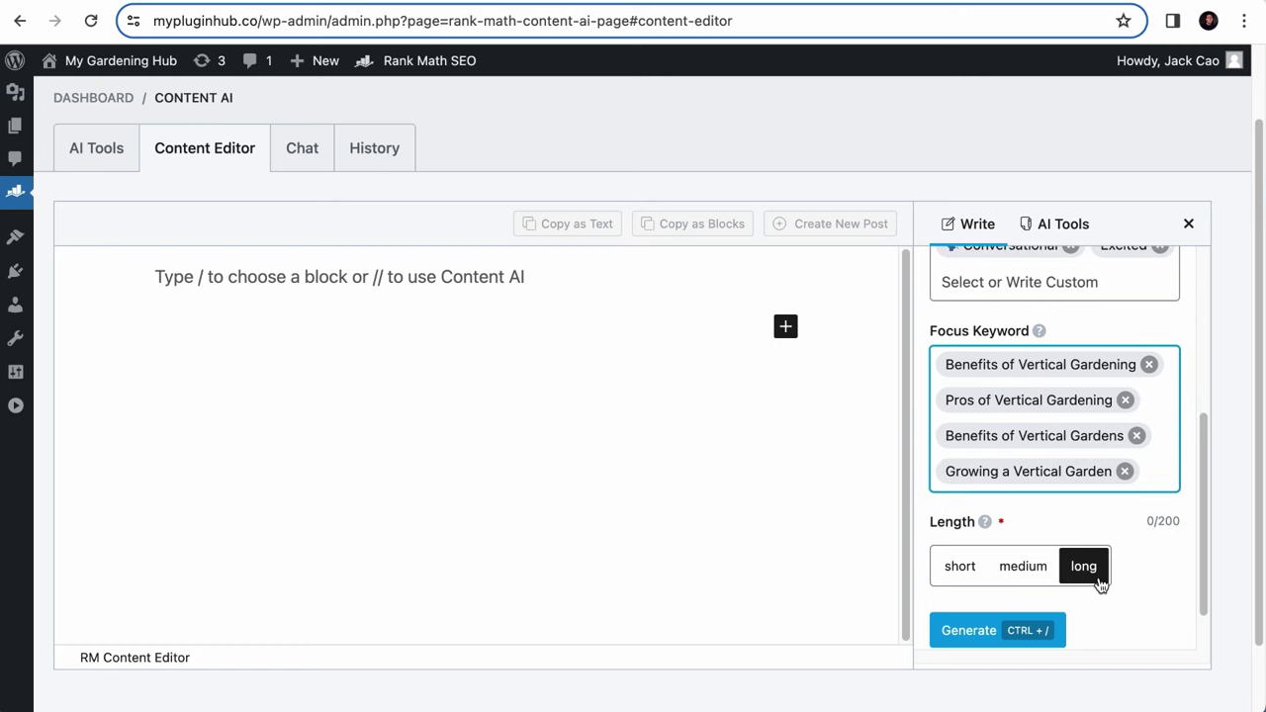
{"action": "left_click", "coordinate": [1026, 630]}
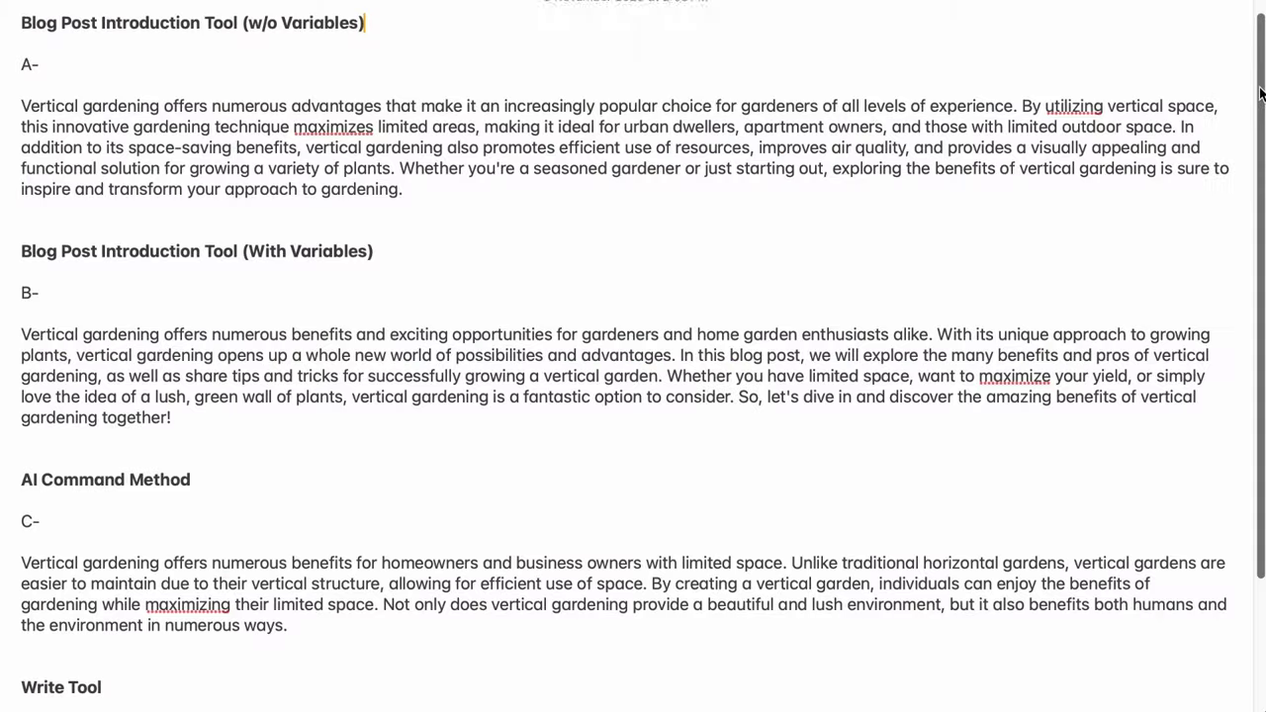
Scroll down the page to view the generated vertical gardening introduction
{"action": "left_click_drag", "start_coordinate": [1261, 92], "coordinate": [1259, 237]}
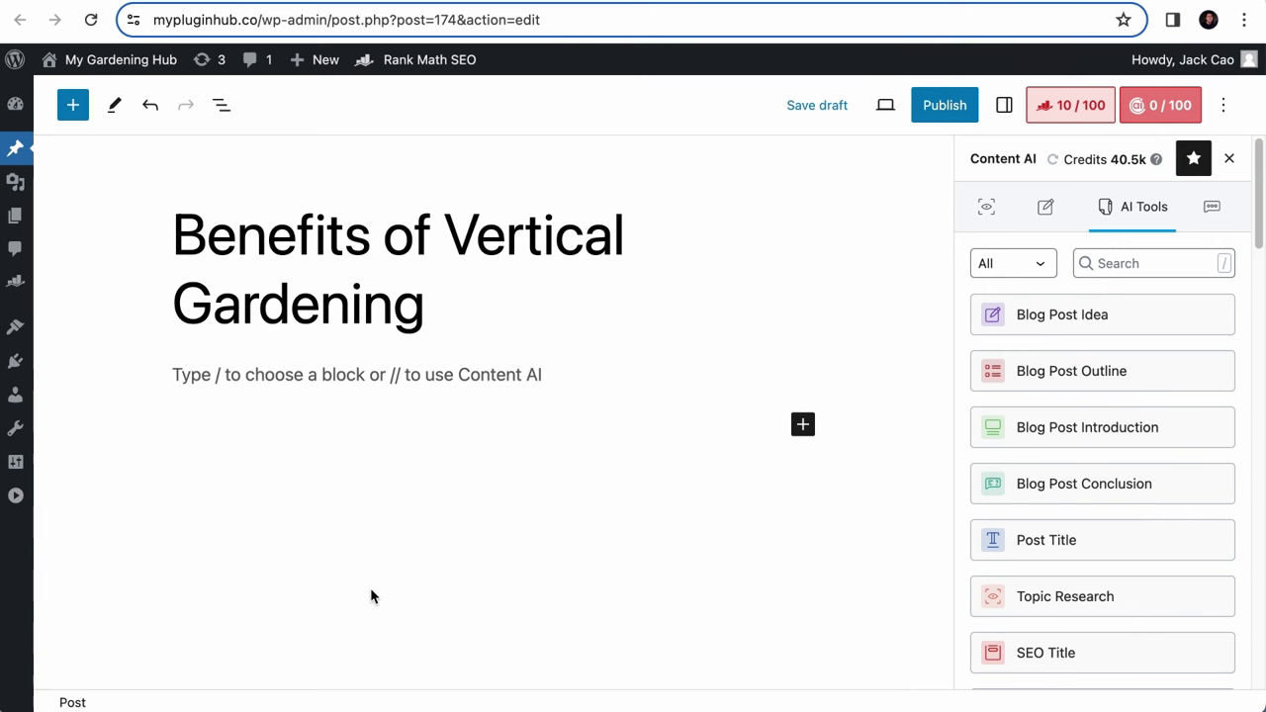
{"action": "left_click", "coordinate": [998, 433]}
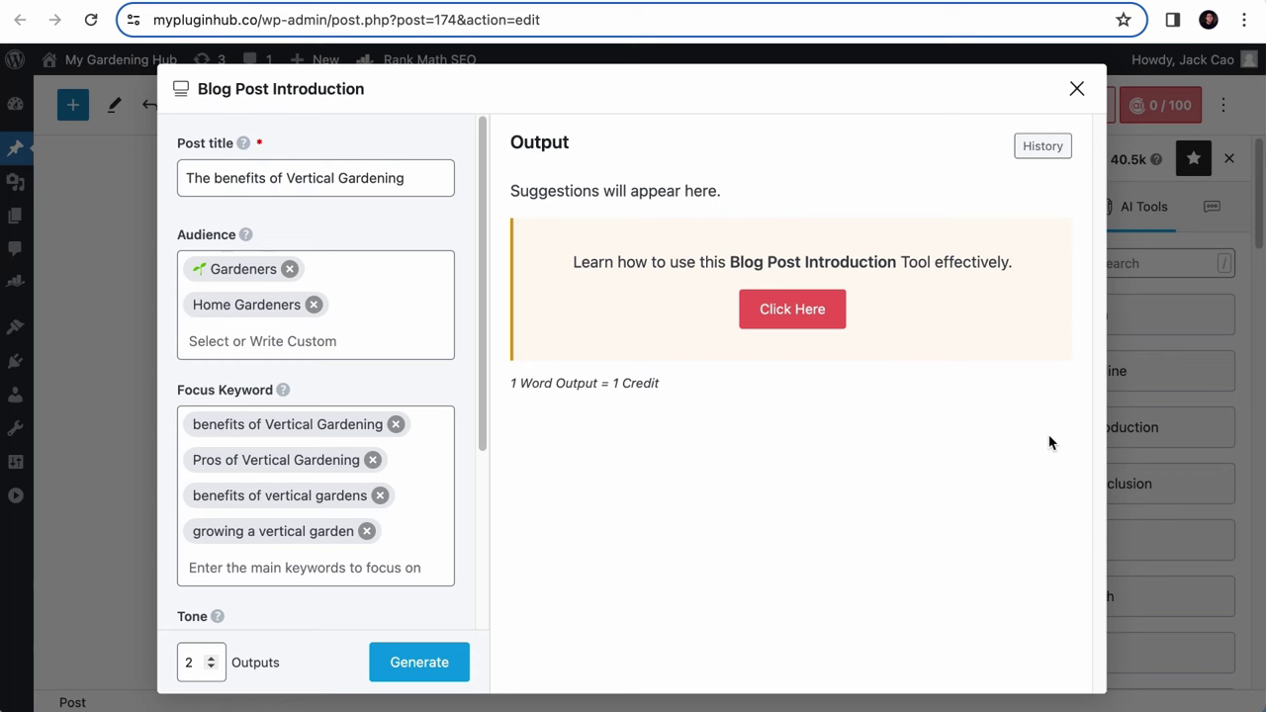
{"action": "left_click", "coordinate": [1076, 92]}
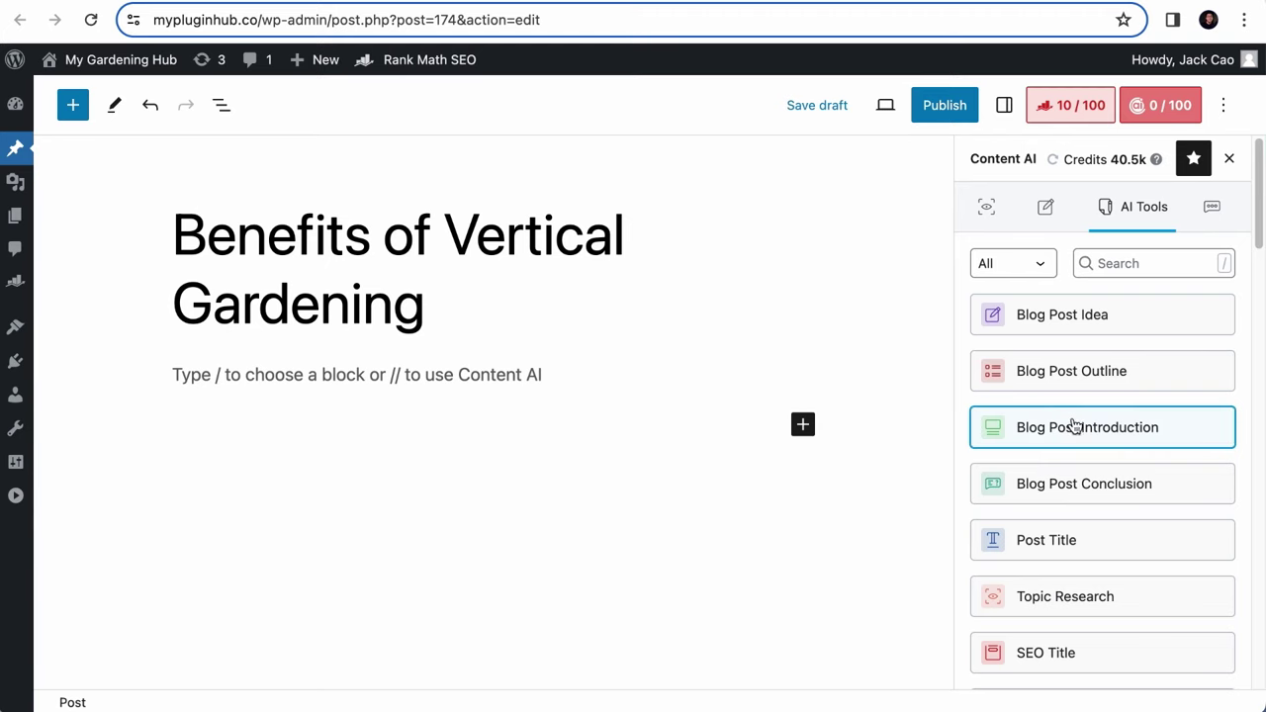
{"action": "left_click", "coordinate": [1074, 426]}
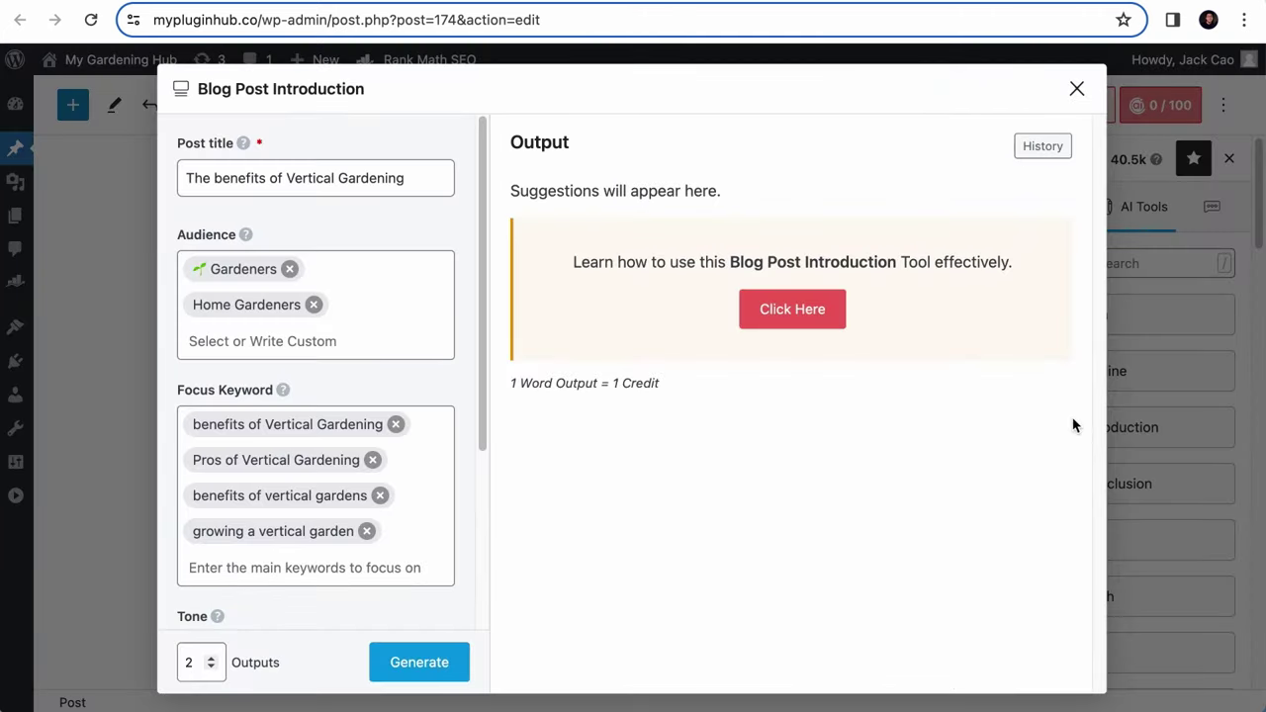
{"action": "left_click", "coordinate": [1040, 159]}
{"action": "scroll", "coordinate": [912, 408], "scroll_direction": "down", "scroll_amount": 2}
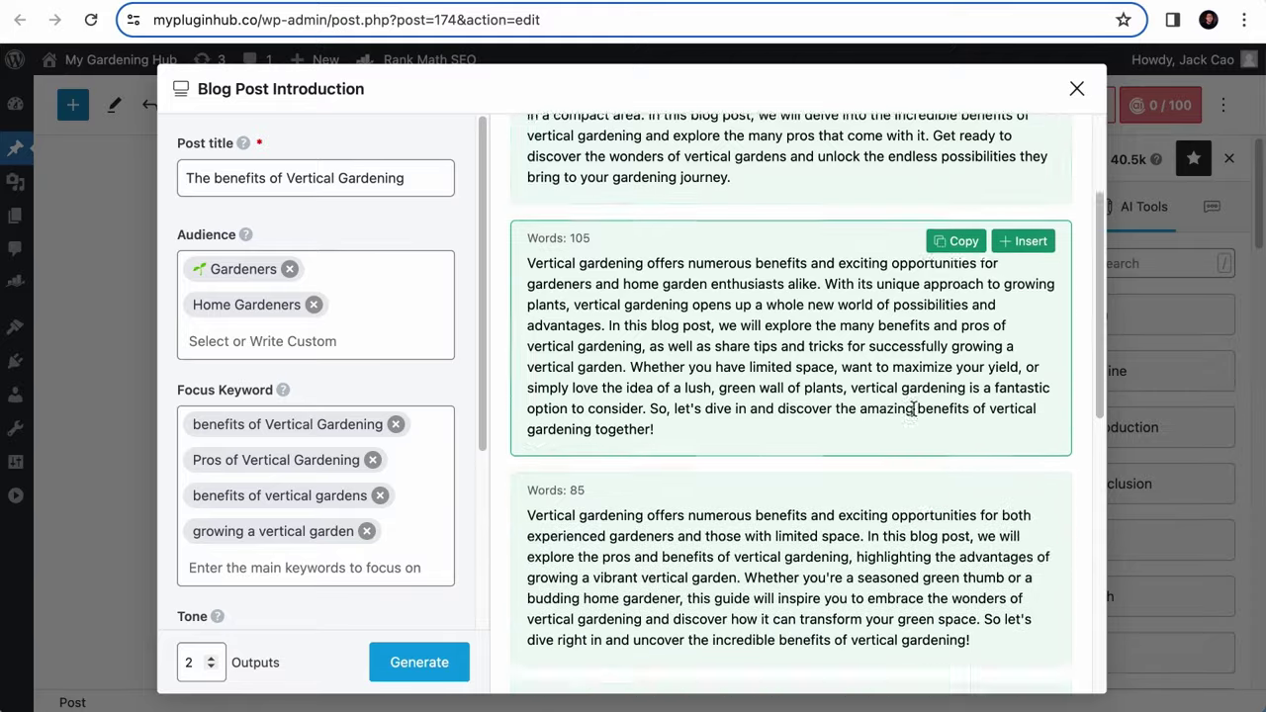
{"action": "scroll", "coordinate": [912, 408], "scroll_direction": "down", "scroll_amount": 8}
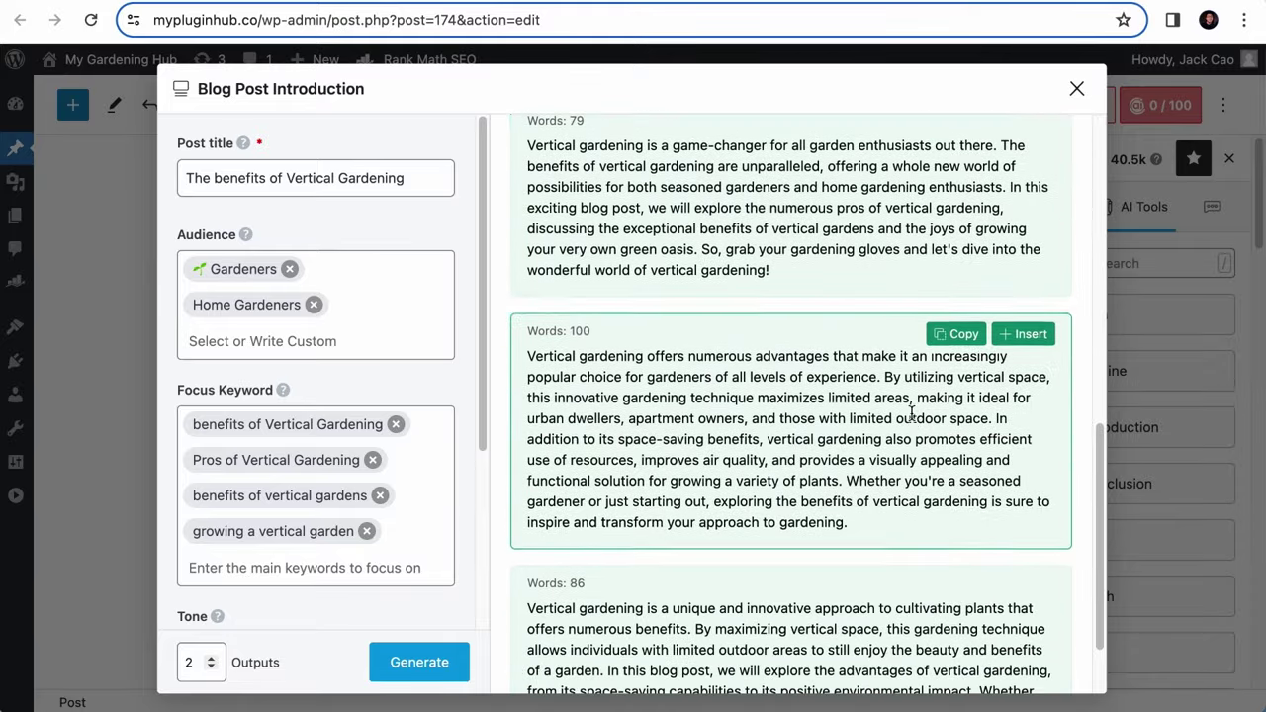
{"action": "scroll", "coordinate": [912, 409], "scroll_direction": "up", "scroll_amount": 10}
Close the Blog Post Introduction tool and leave the post for Rank Math's Content AI page
{"action": "left_click", "coordinate": [1076, 88]}
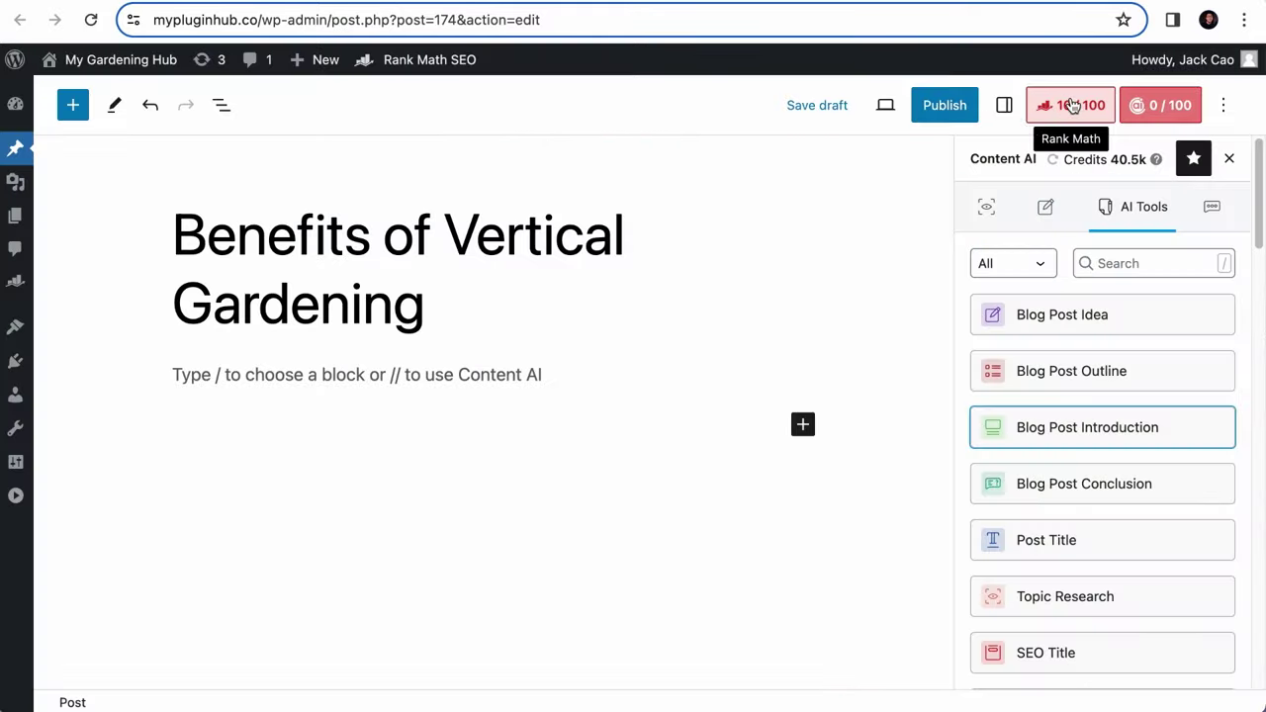
{"action": "mouse_move", "coordinate": [15, 282]}
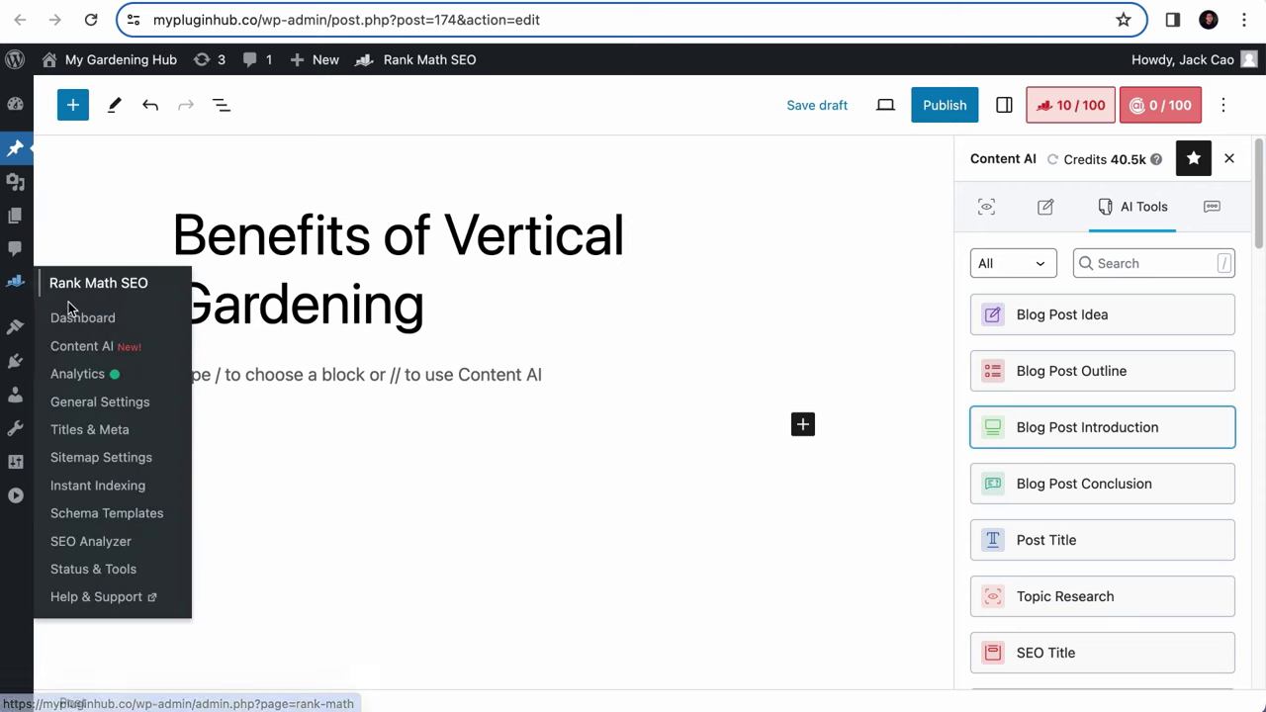
{"action": "left_click", "coordinate": [97, 351]}
{"action": "left_click", "coordinate": [847, 289]}
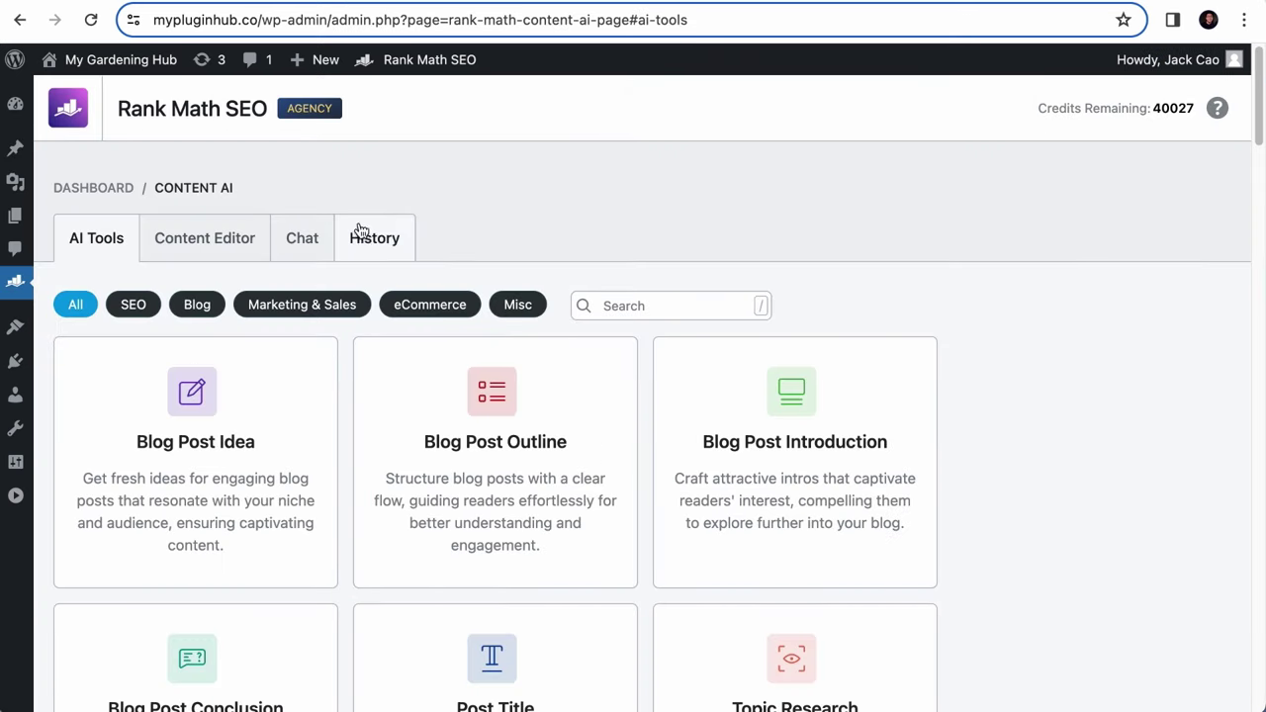
Copy the 64-word Write introduction from the Content AI History
{"action": "left_click", "coordinate": [391, 245]}
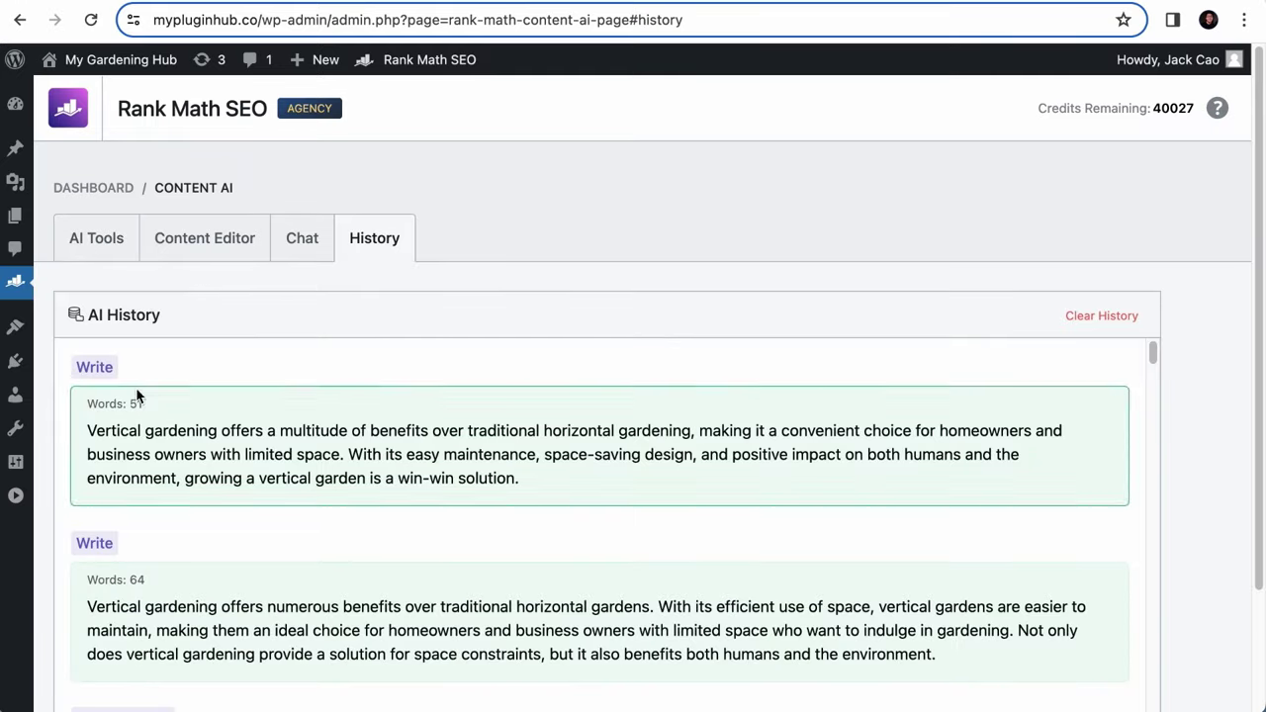
{"action": "scroll", "coordinate": [203, 515], "scroll_direction": "down", "scroll_amount": 5}
{"action": "scroll", "coordinate": [203, 515], "scroll_direction": "down", "scroll_amount": 10}
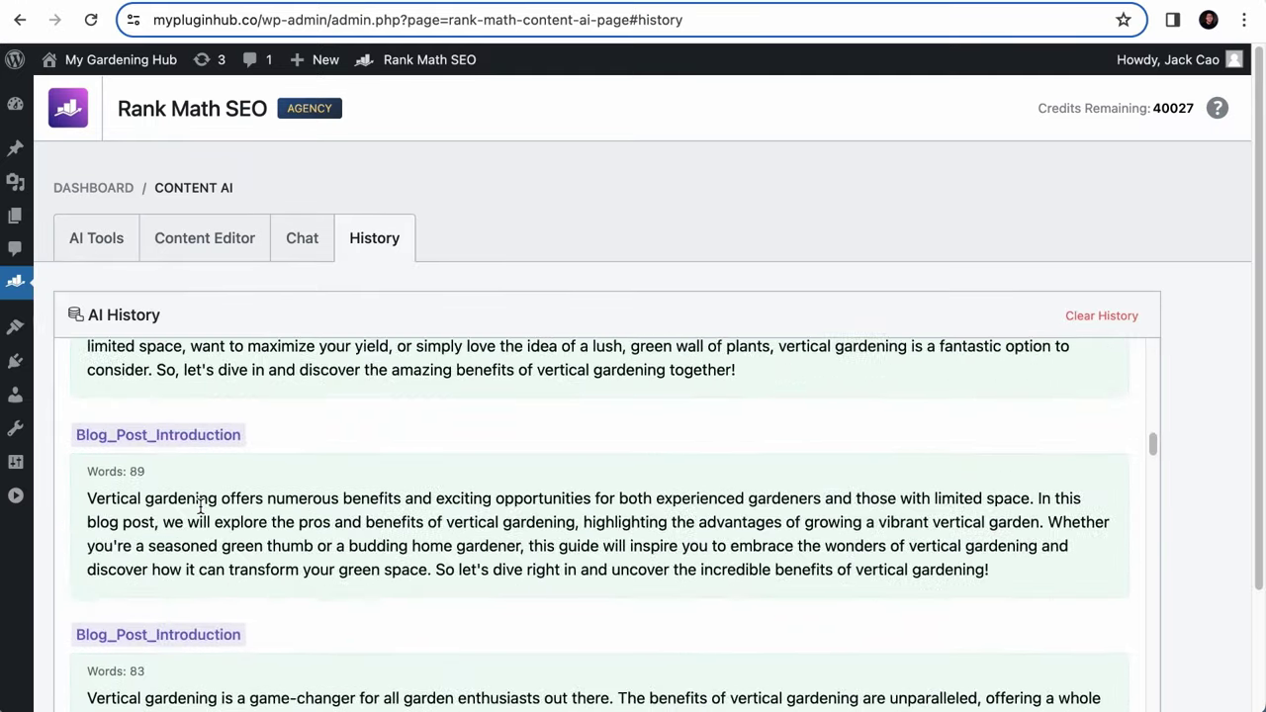
{"action": "scroll", "coordinate": [201, 510], "scroll_direction": "up", "scroll_amount": 10}
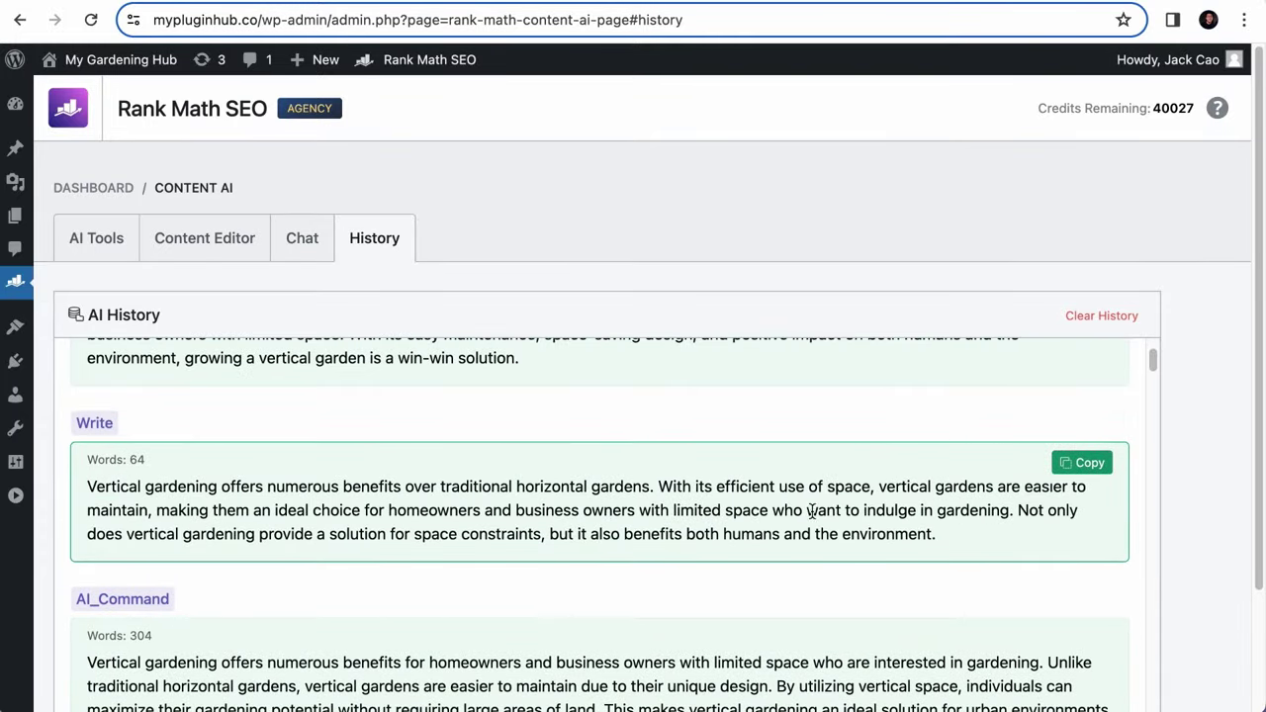
{"action": "left_click", "coordinate": [1082, 462]}
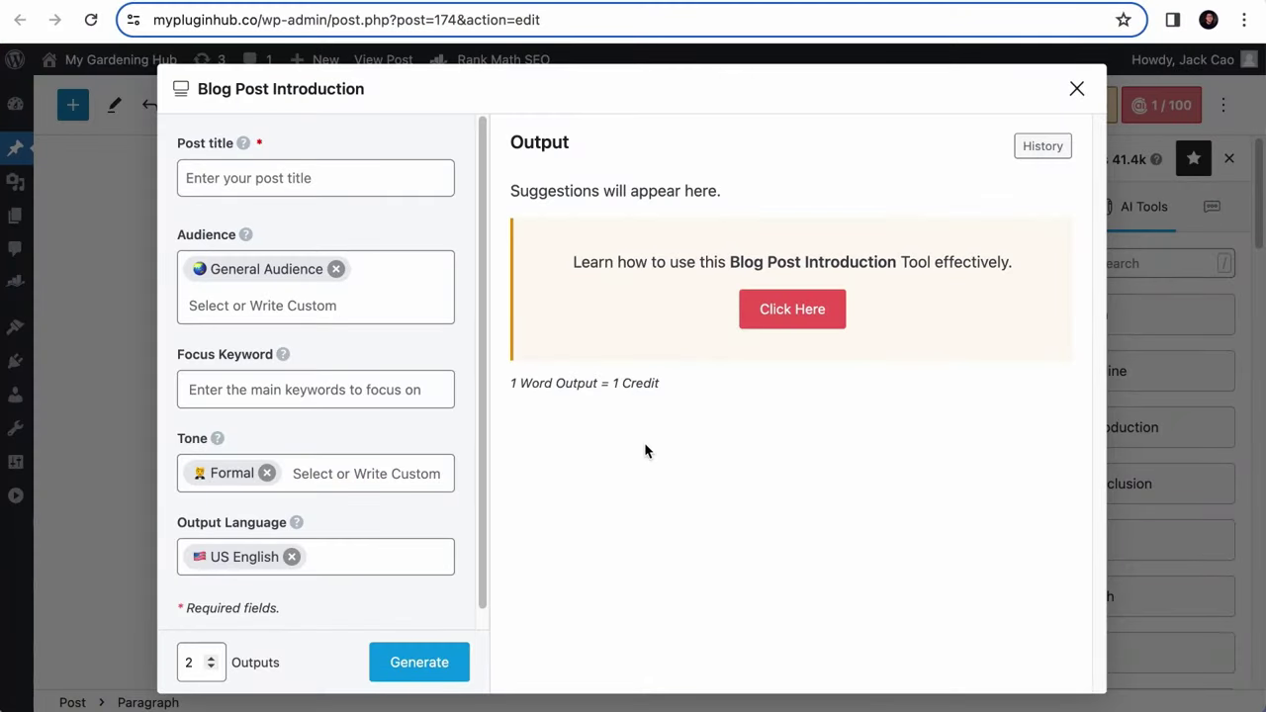
Replace General Audience with Gardeners as the audience, then close the Blog Post Introduction tool
{"action": "left_click", "coordinate": [242, 270]}
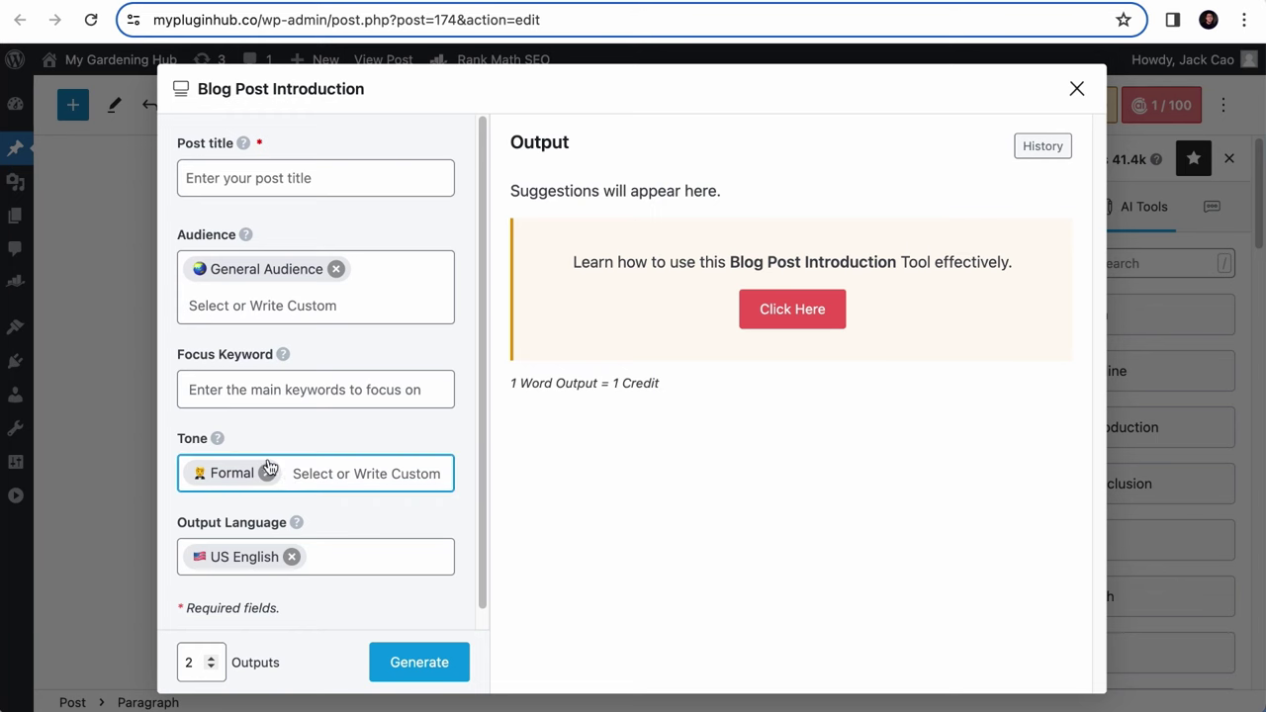
{"action": "left_click", "coordinate": [336, 269]}
{"action": "left_click", "coordinate": [279, 278]}
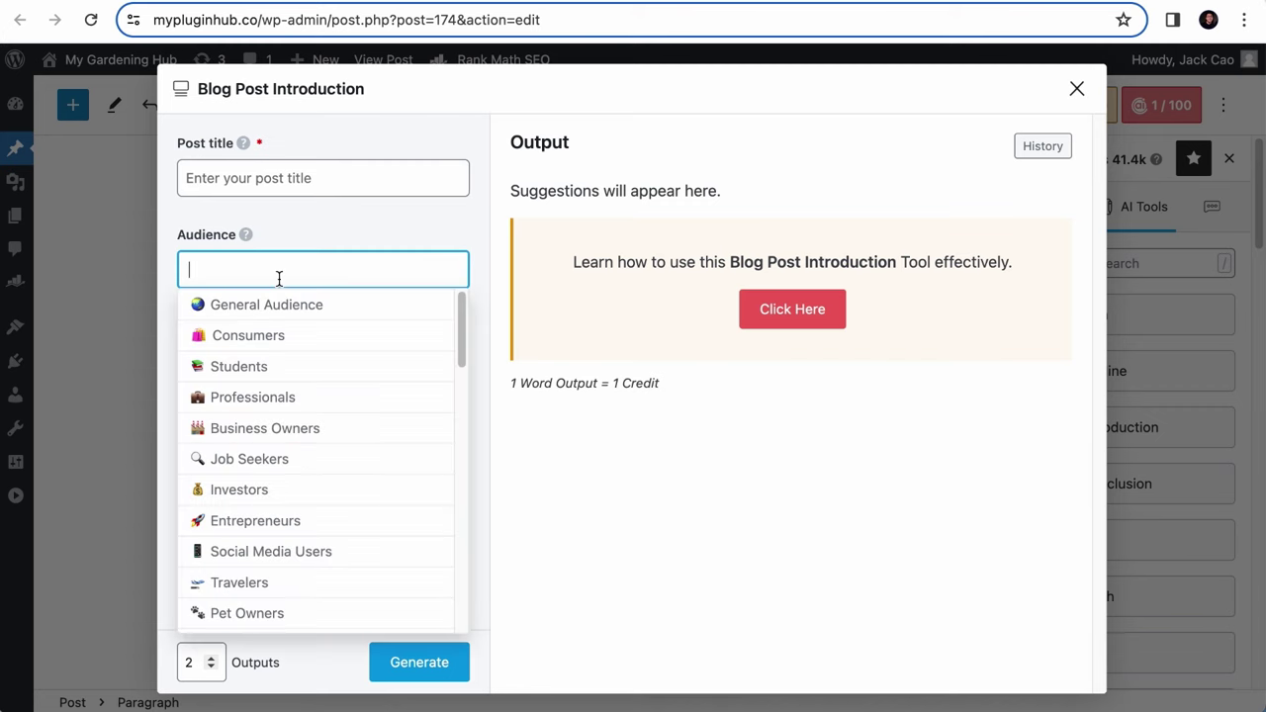
{"action": "scroll", "coordinate": [283, 423], "scroll_direction": "down", "scroll_amount": 6}
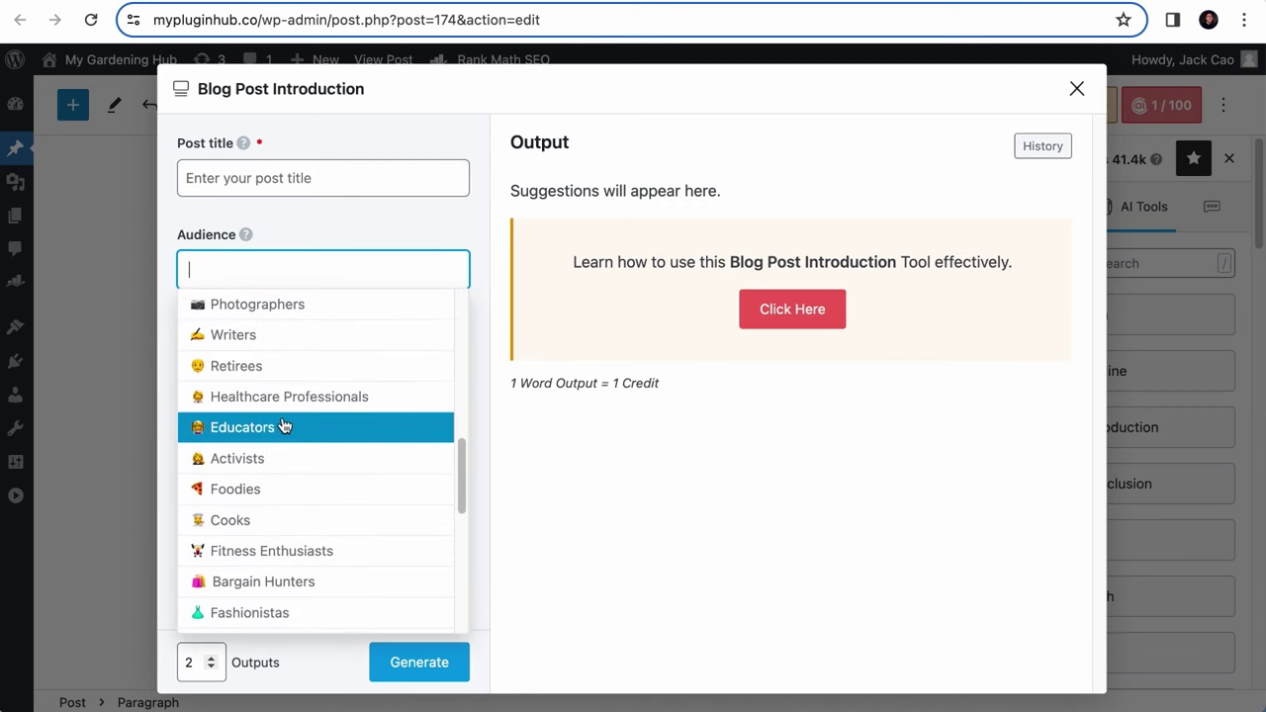
{"action": "scroll", "coordinate": [283, 425], "scroll_direction": "down", "scroll_amount": 3}
{"action": "left_click", "coordinate": [281, 377]}
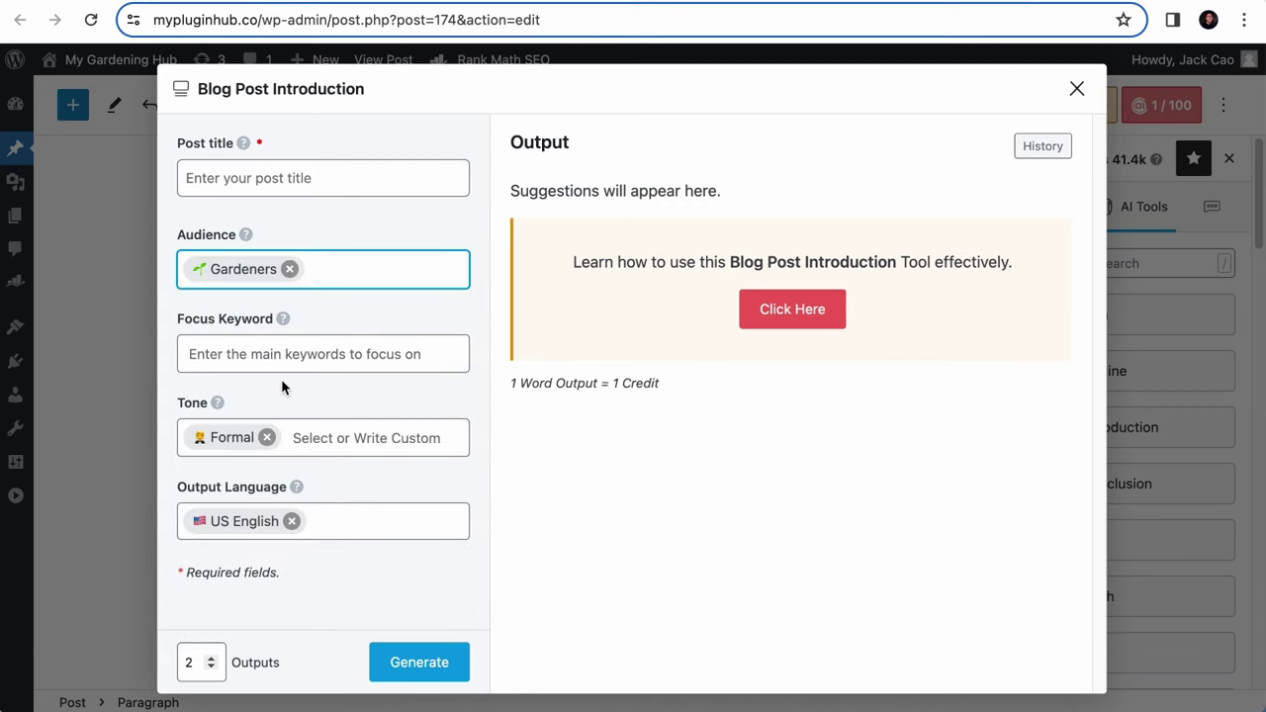
{"action": "left_click", "coordinate": [1076, 89]}
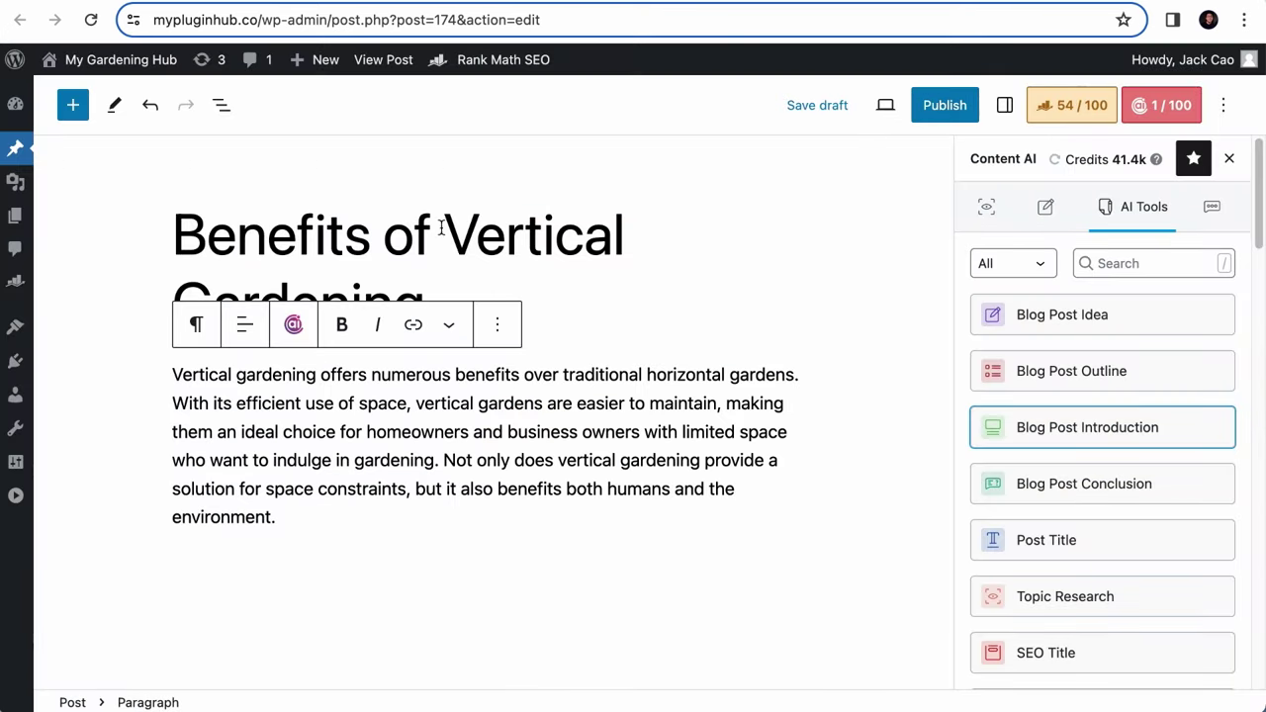
{"action": "mouse_move", "coordinate": [15, 282]}
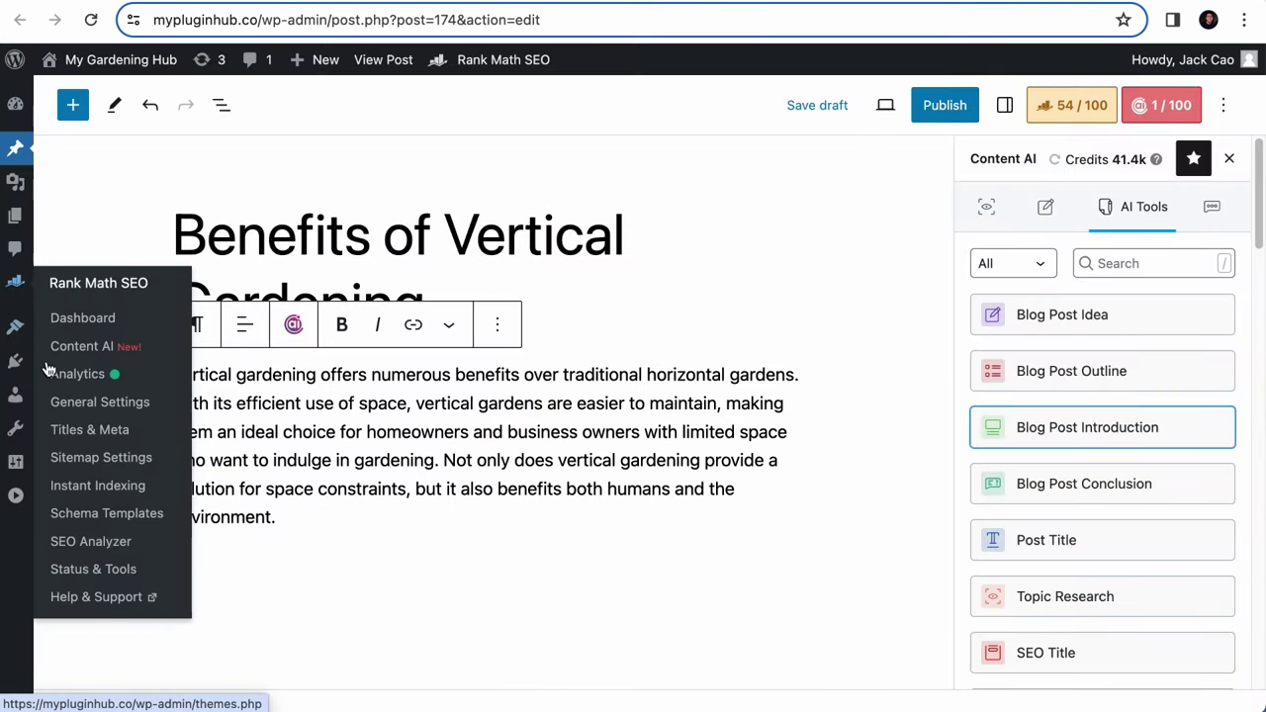
In Rank Math General Settings' Content AI section, set Default Audience to Gardeners
{"action": "left_click", "coordinate": [86, 402]}
{"action": "scroll", "coordinate": [99, 417], "scroll_direction": "down", "scroll_amount": 3}
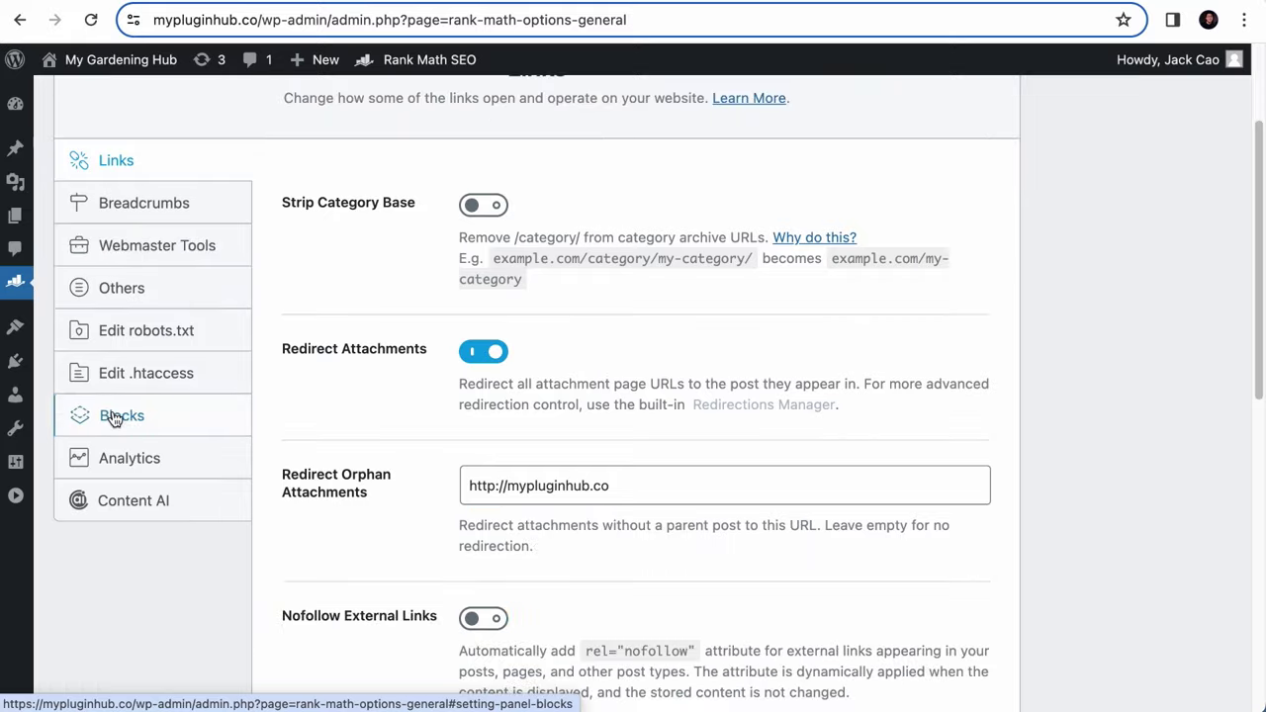
{"action": "left_click", "coordinate": [150, 501]}
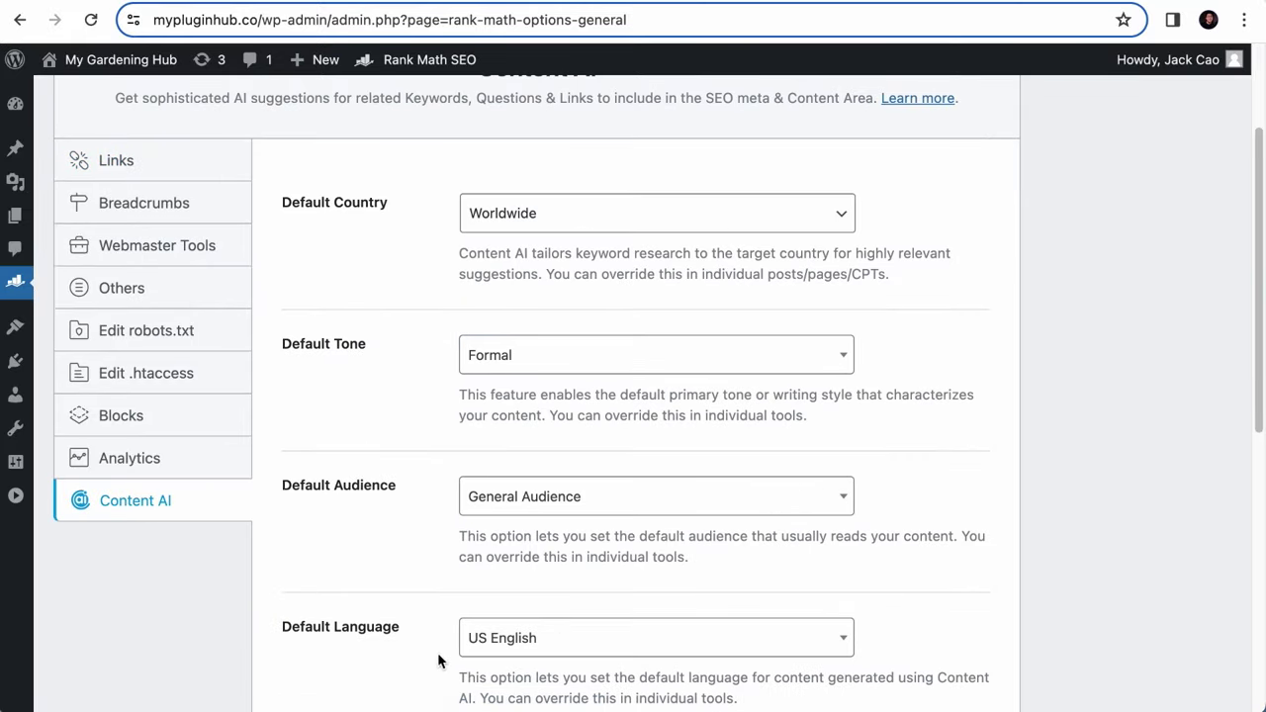
{"action": "left_click", "coordinate": [614, 497]}
{"action": "scroll", "coordinate": [594, 407], "scroll_direction": "down", "scroll_amount": 3}
{"action": "type", "text": "gard"}
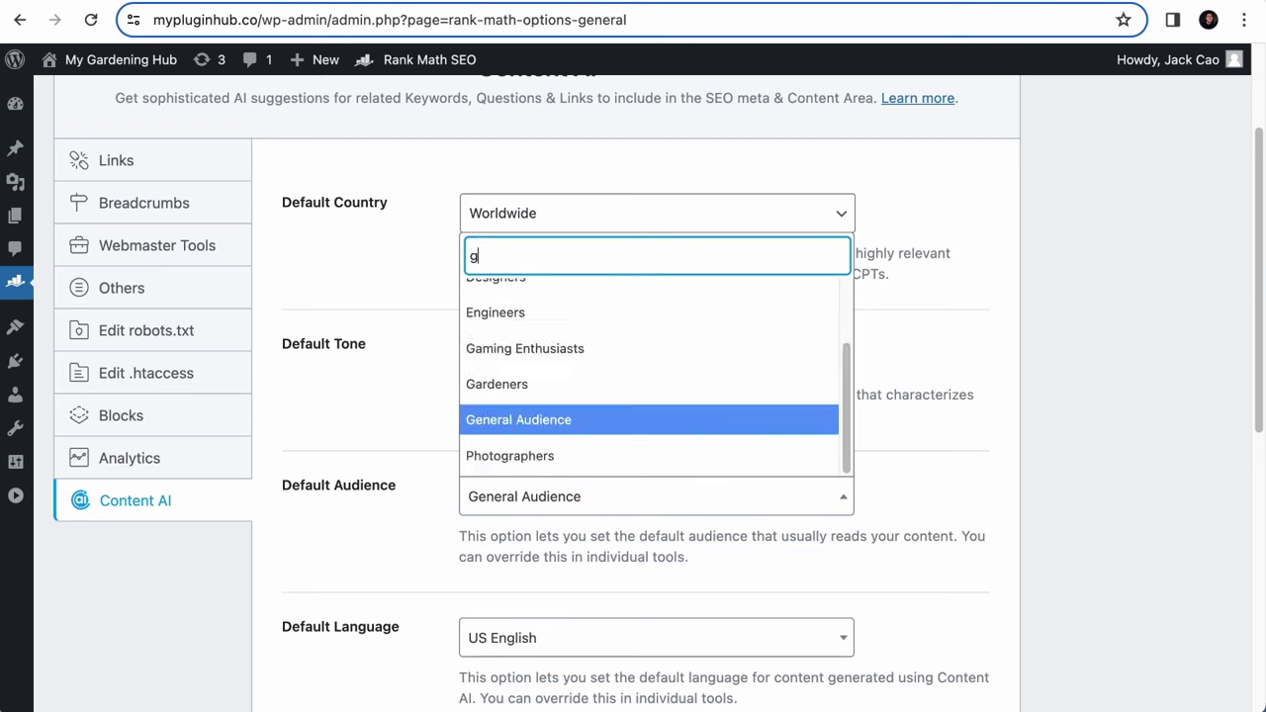
{"action": "left_click", "coordinate": [583, 454]}
{"action": "scroll", "coordinate": [592, 459], "scroll_direction": "down", "scroll_amount": 5}
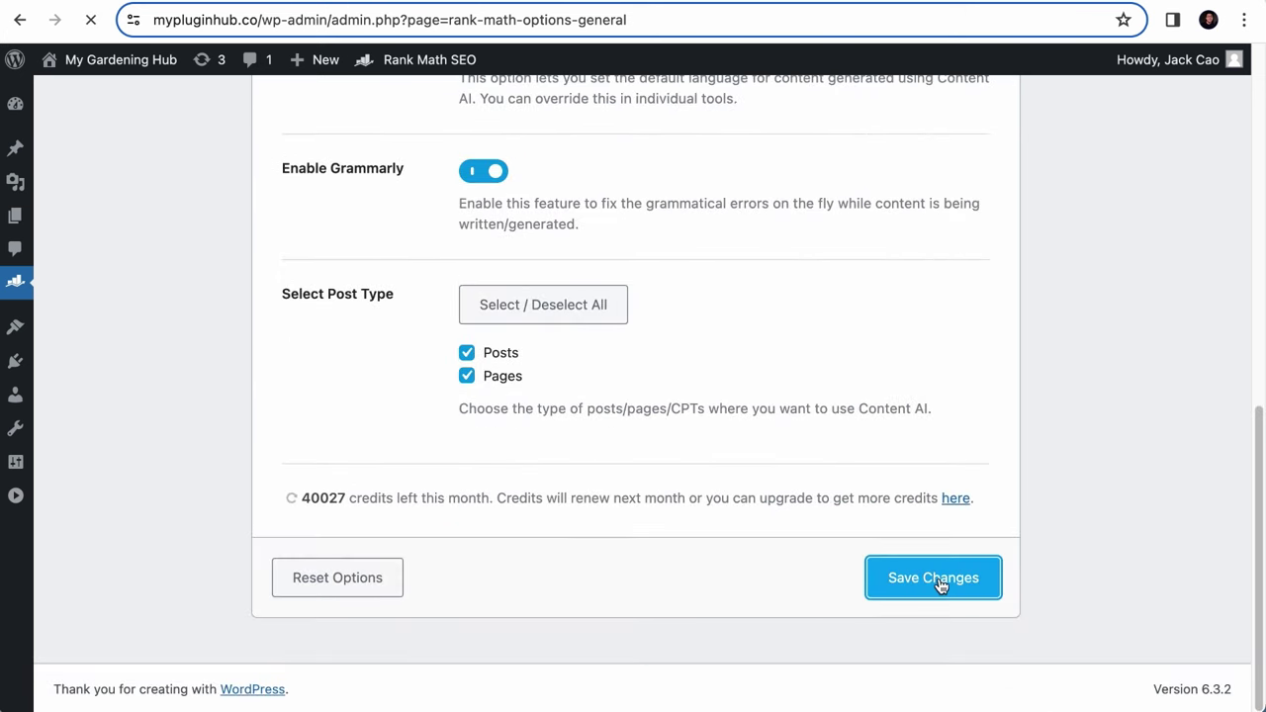
From the Content AI page, open Blog Post Introduction, now pre-filled with the Gardeners audience
{"action": "left_click", "coordinate": [106, 356]}
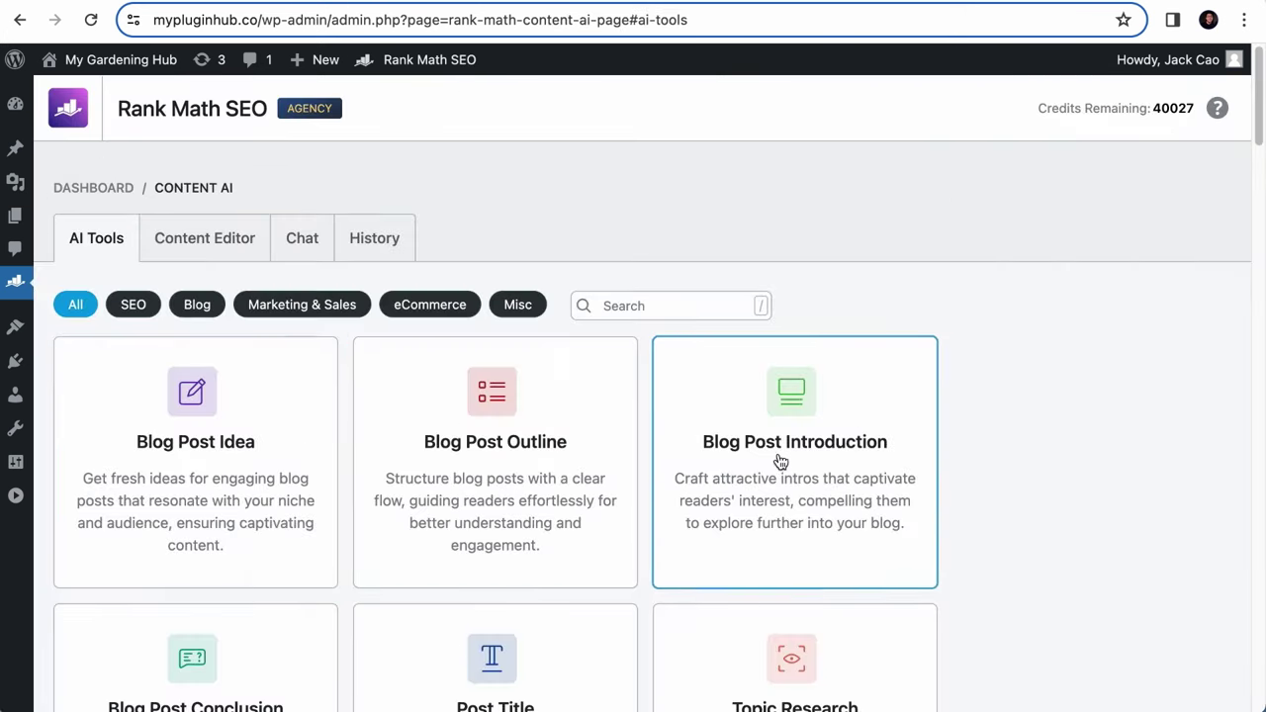
{"action": "left_click", "coordinate": [792, 461]}
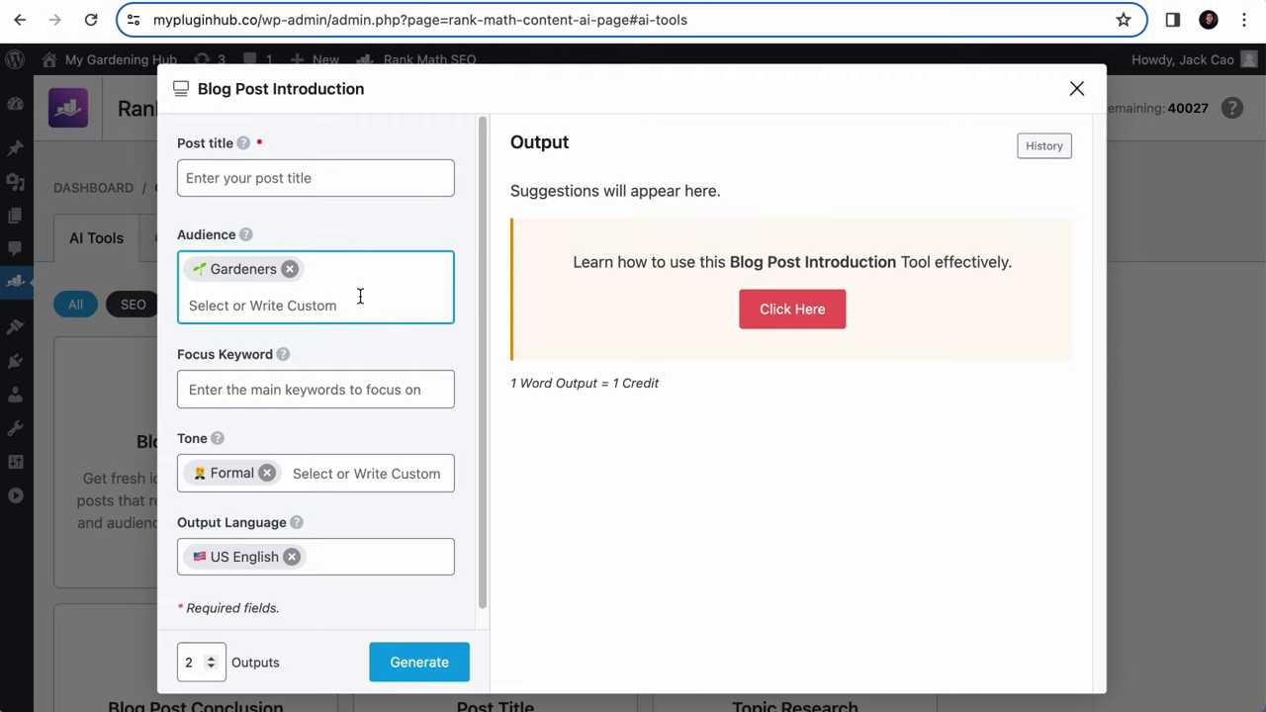